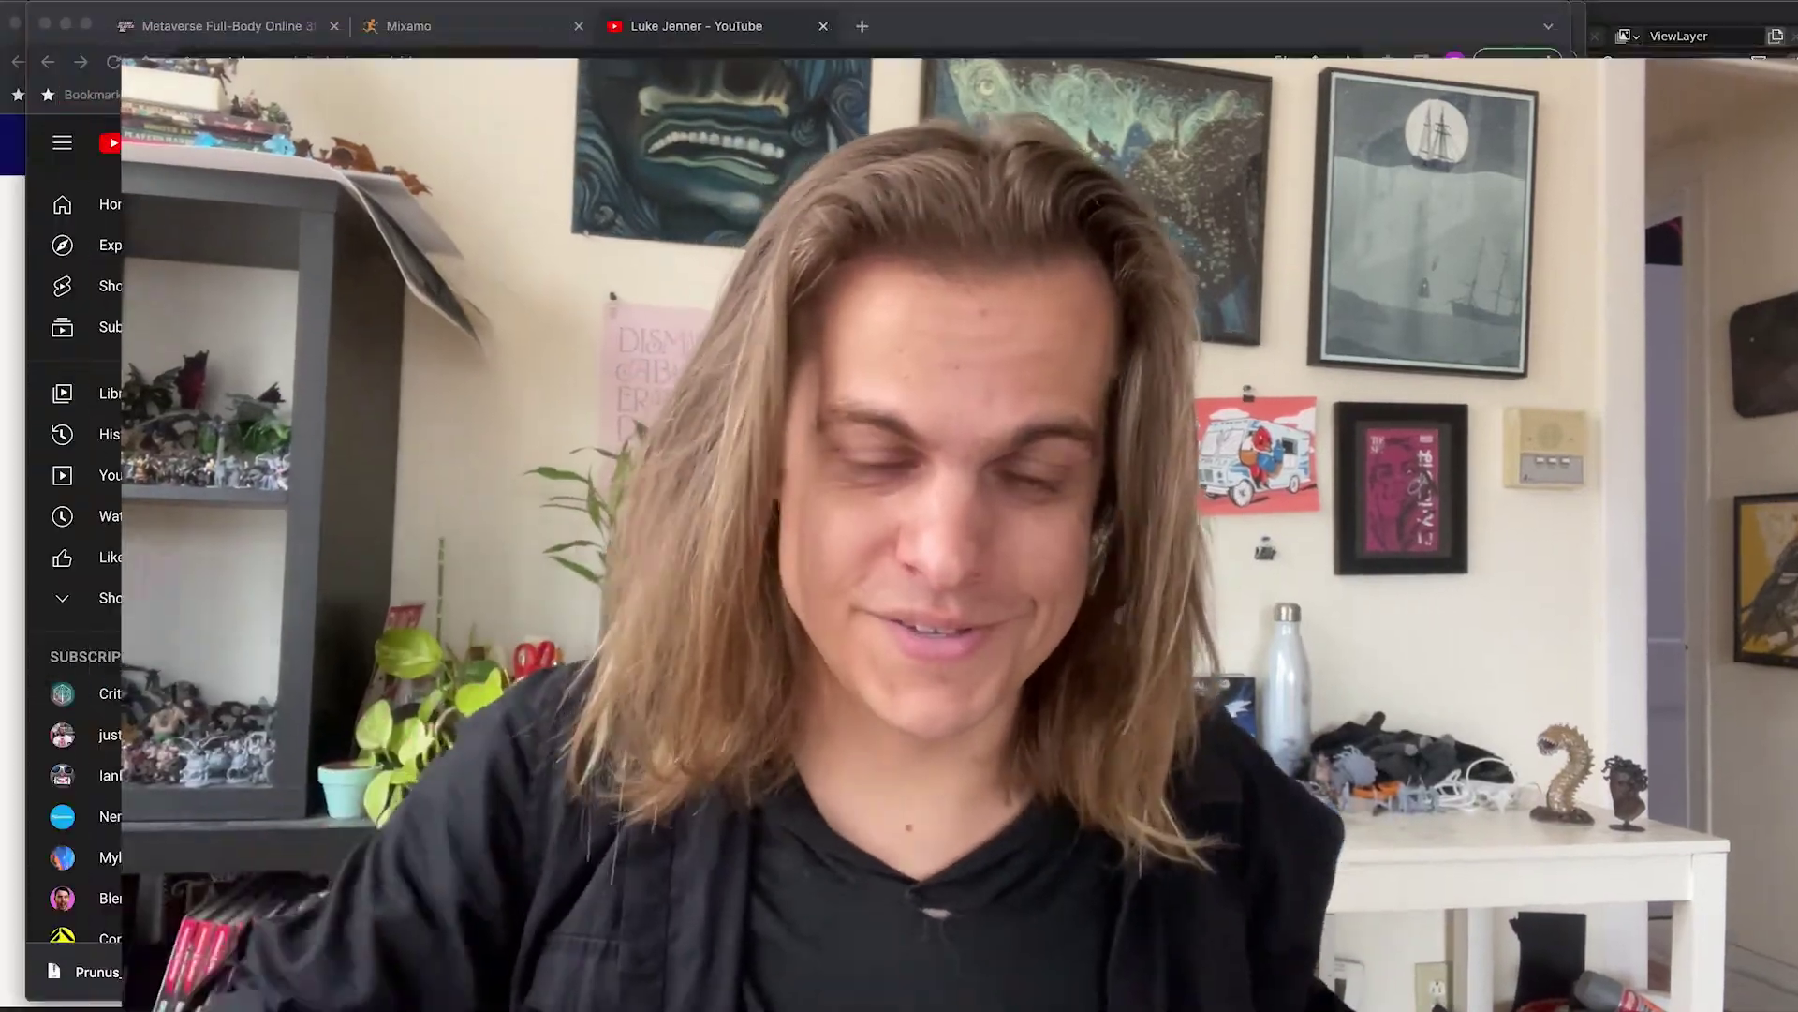
Open the 'Unity 3D World 3: Characters in Adobe Fuse & Mixamo' video and pause at 2:09
key(Escape)
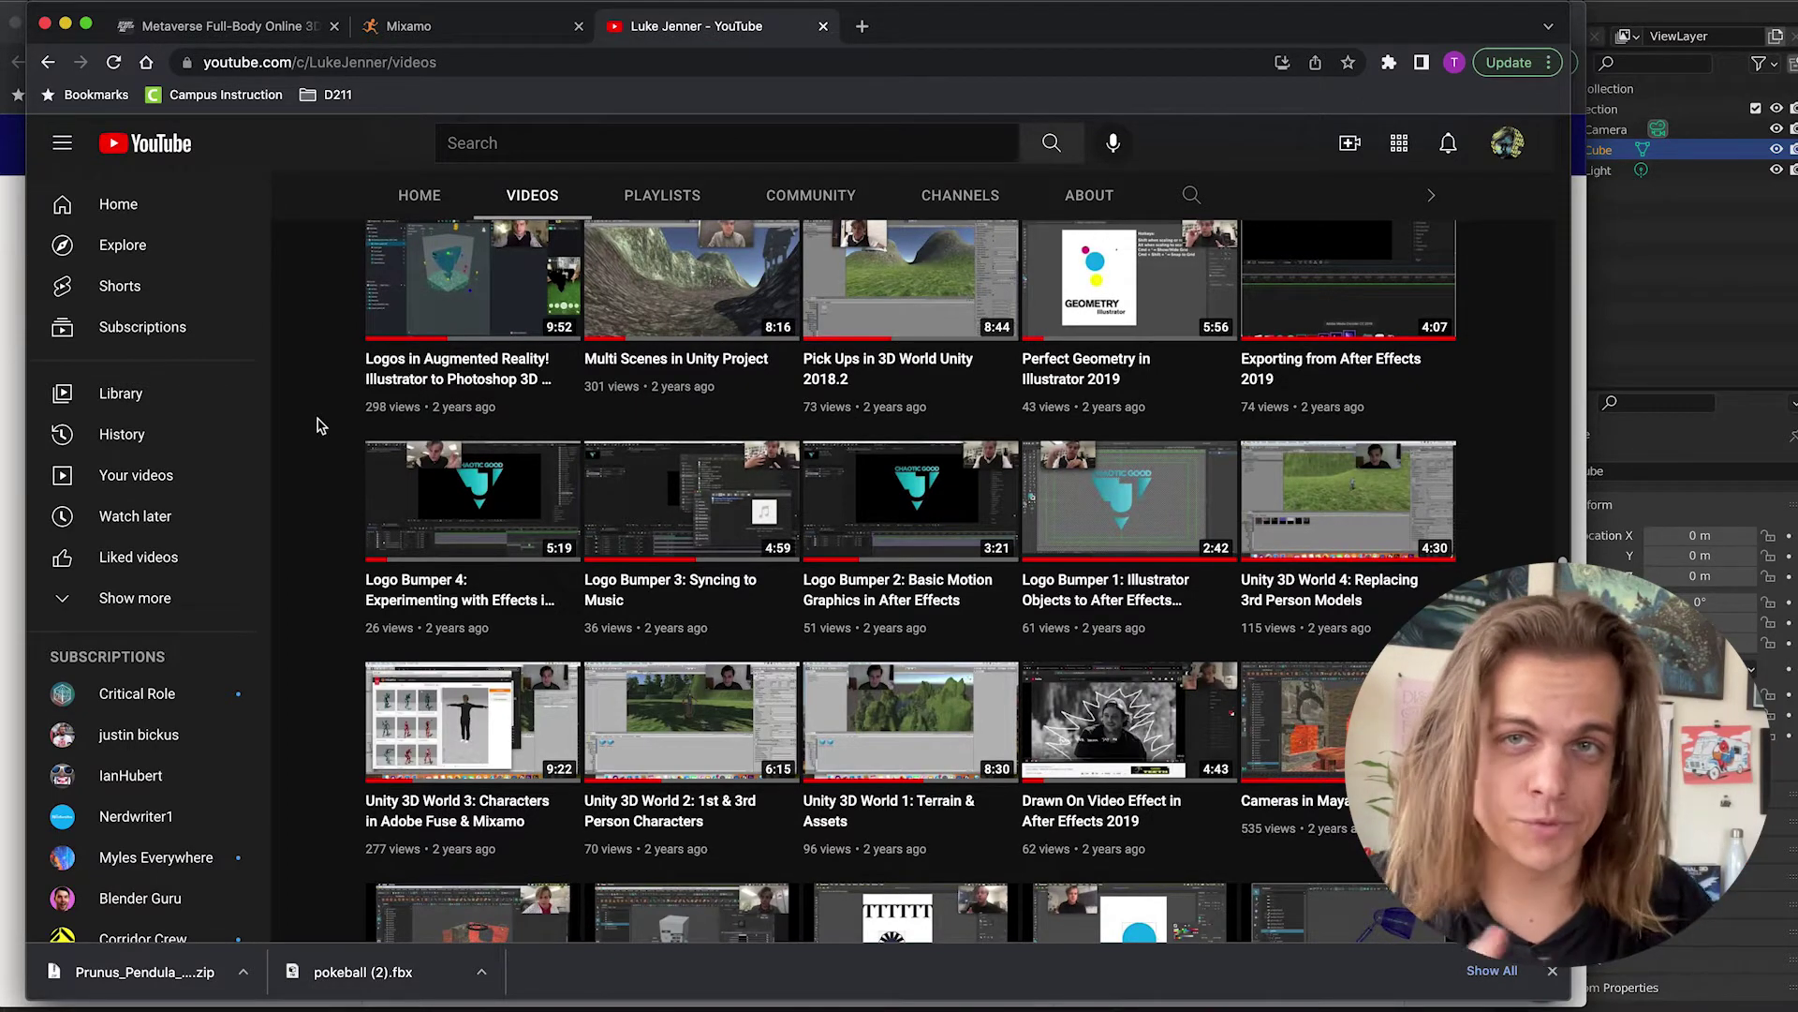
click(442, 826)
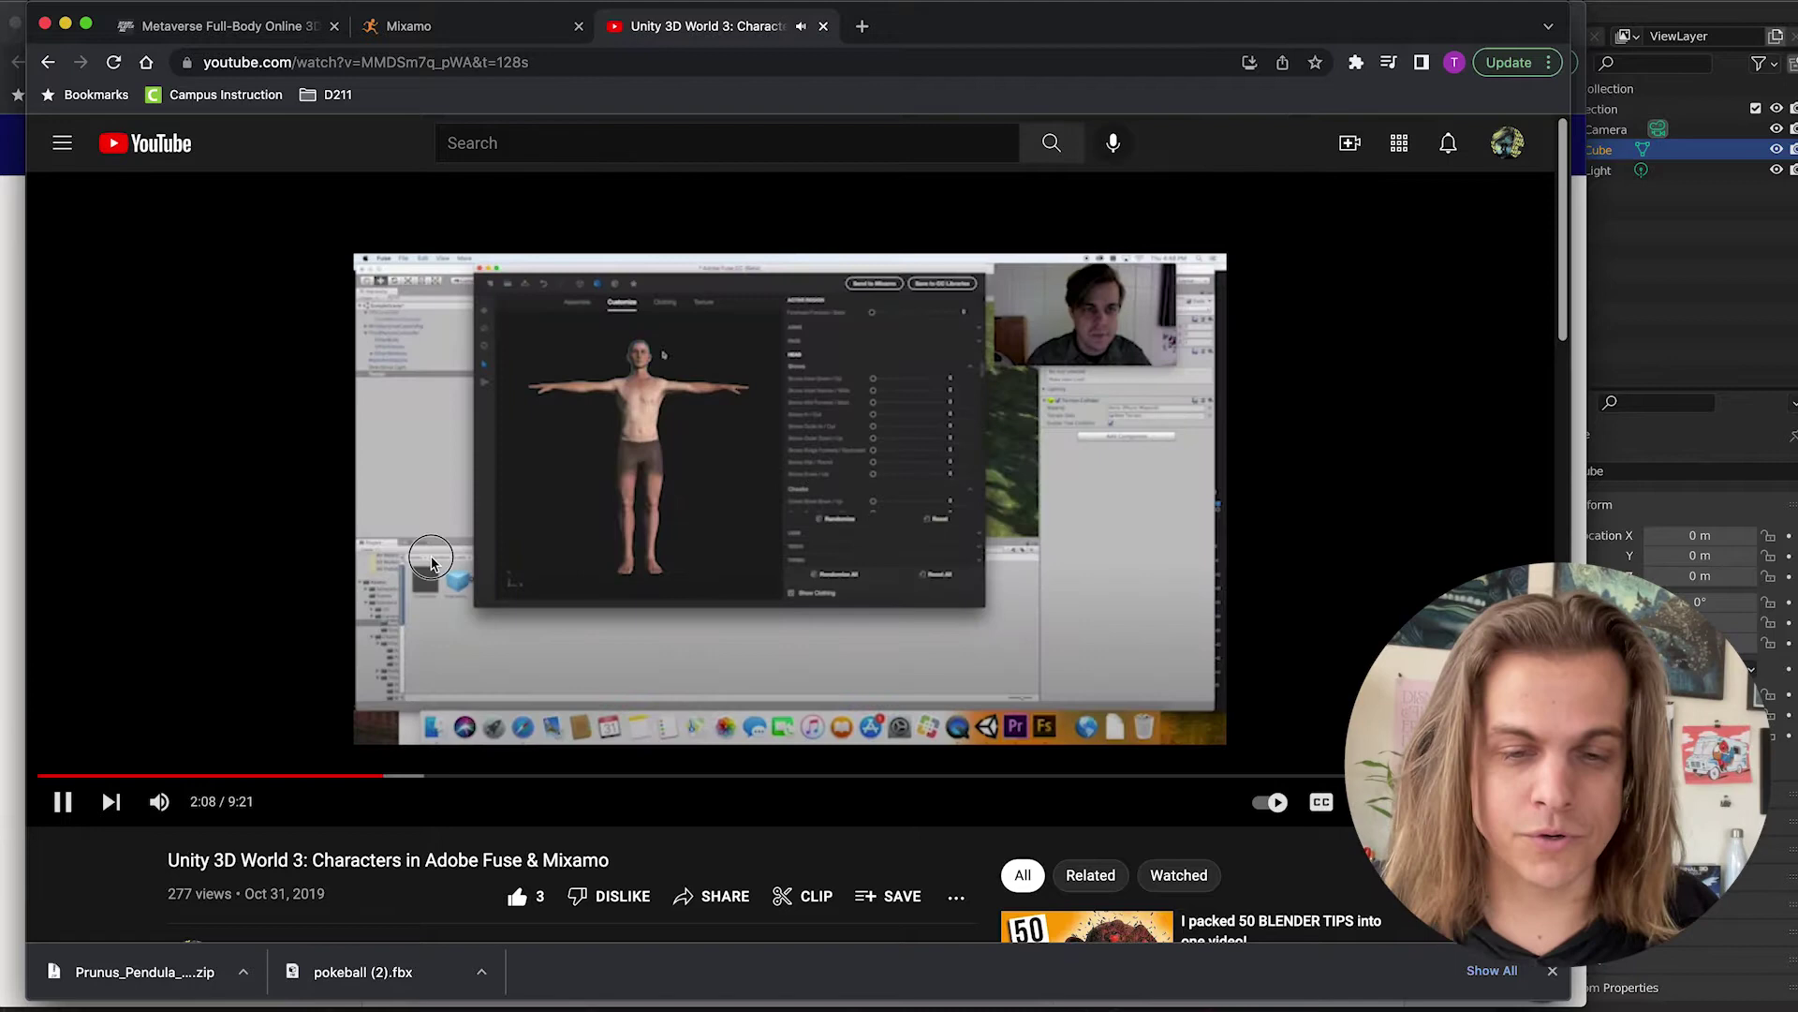
click(553, 540)
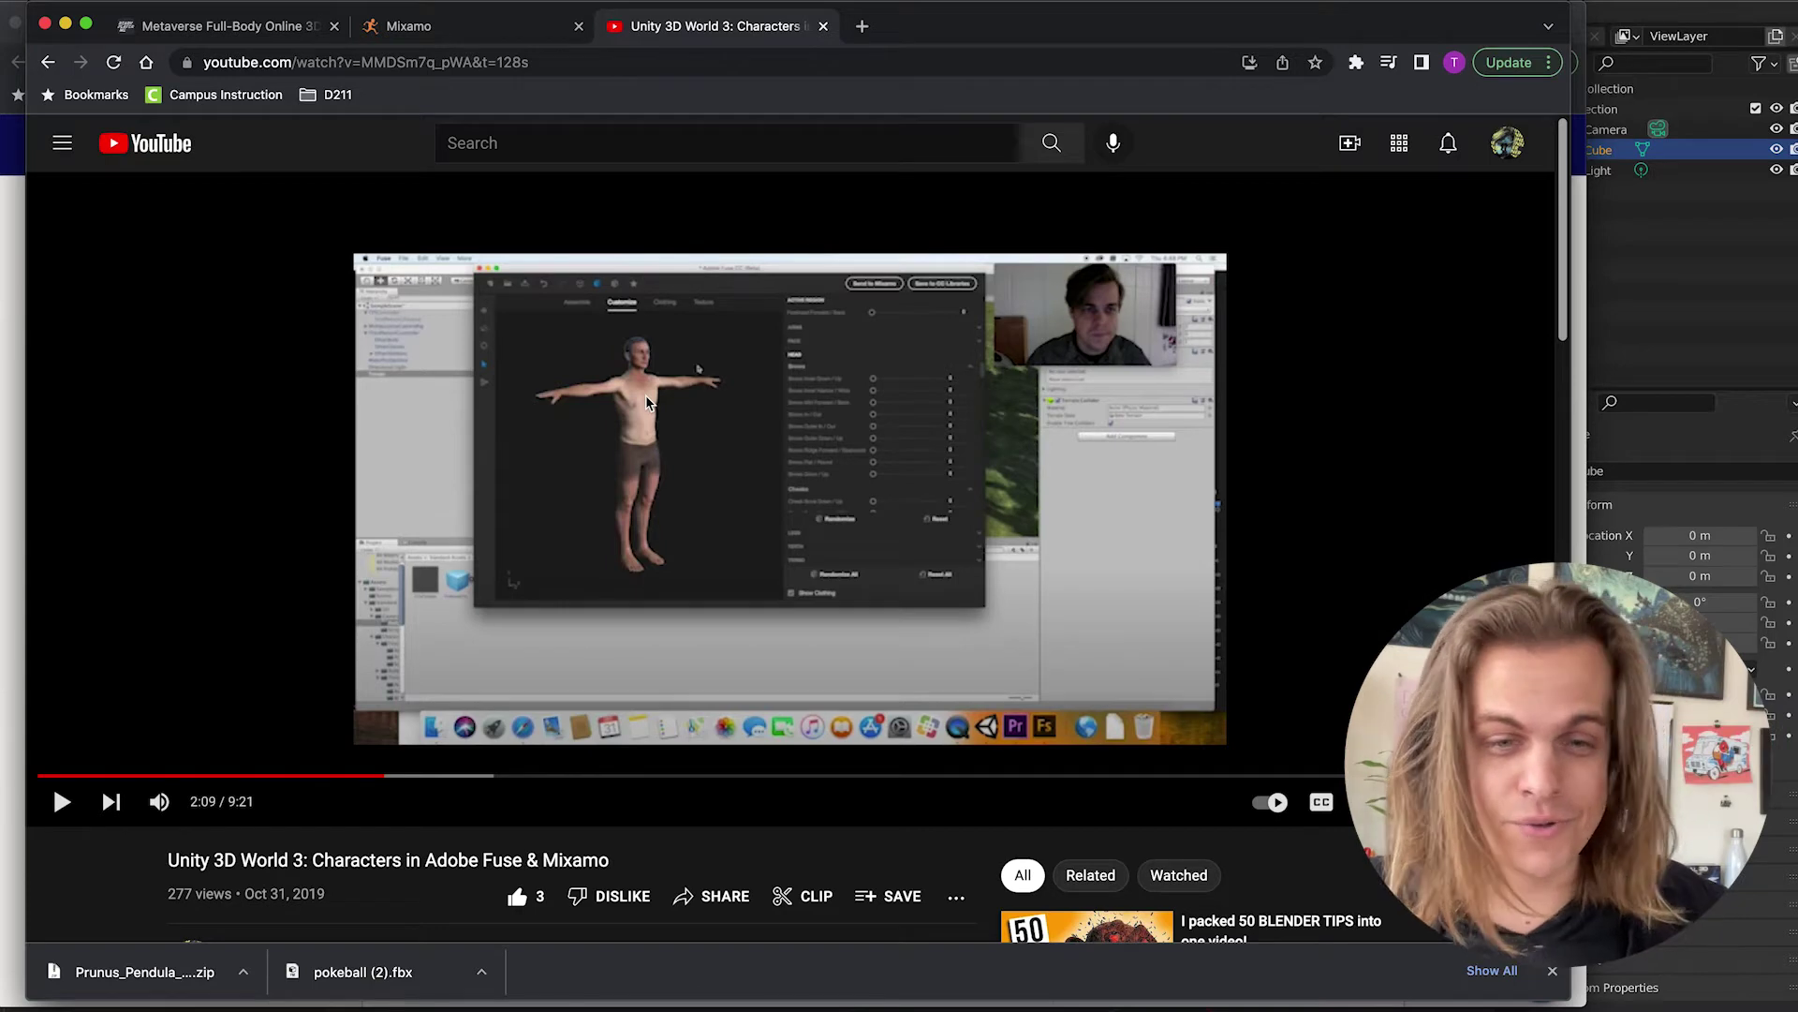
Browse Mixamo characters, try Amy but keep Jenner Avatar, then switch to Ready Player Me
click(439, 28)
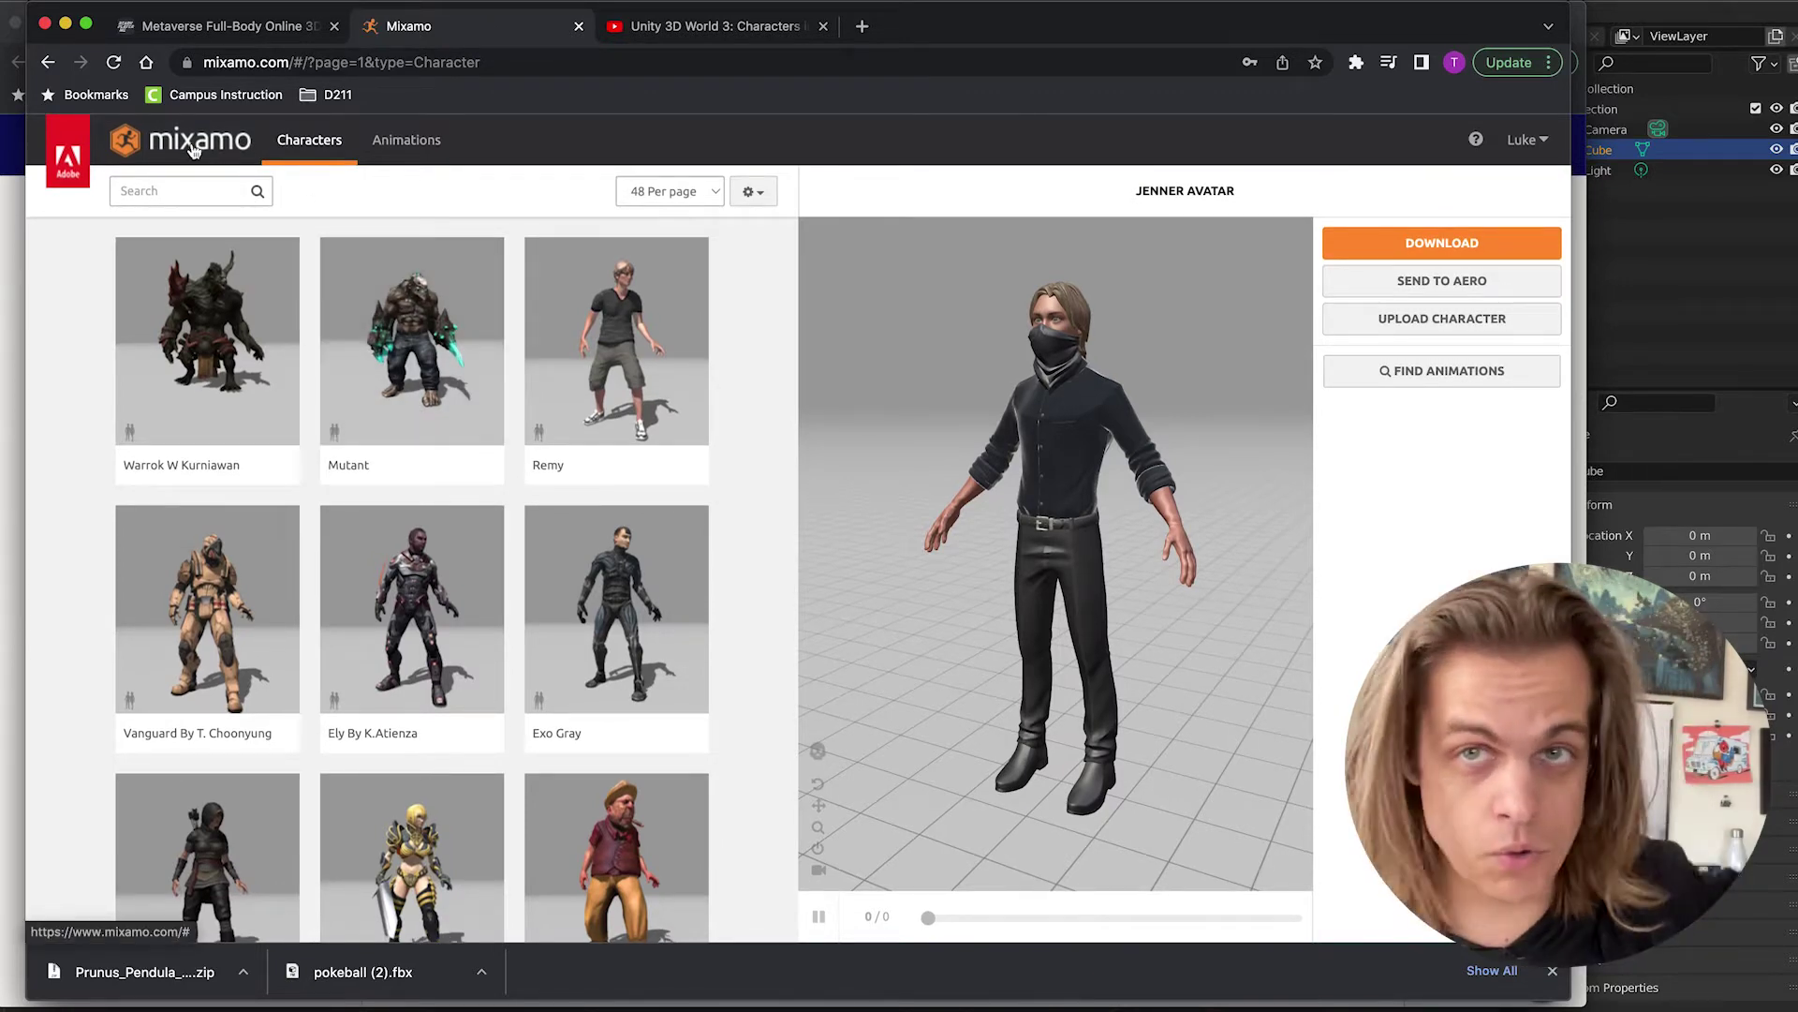
click(194, 150)
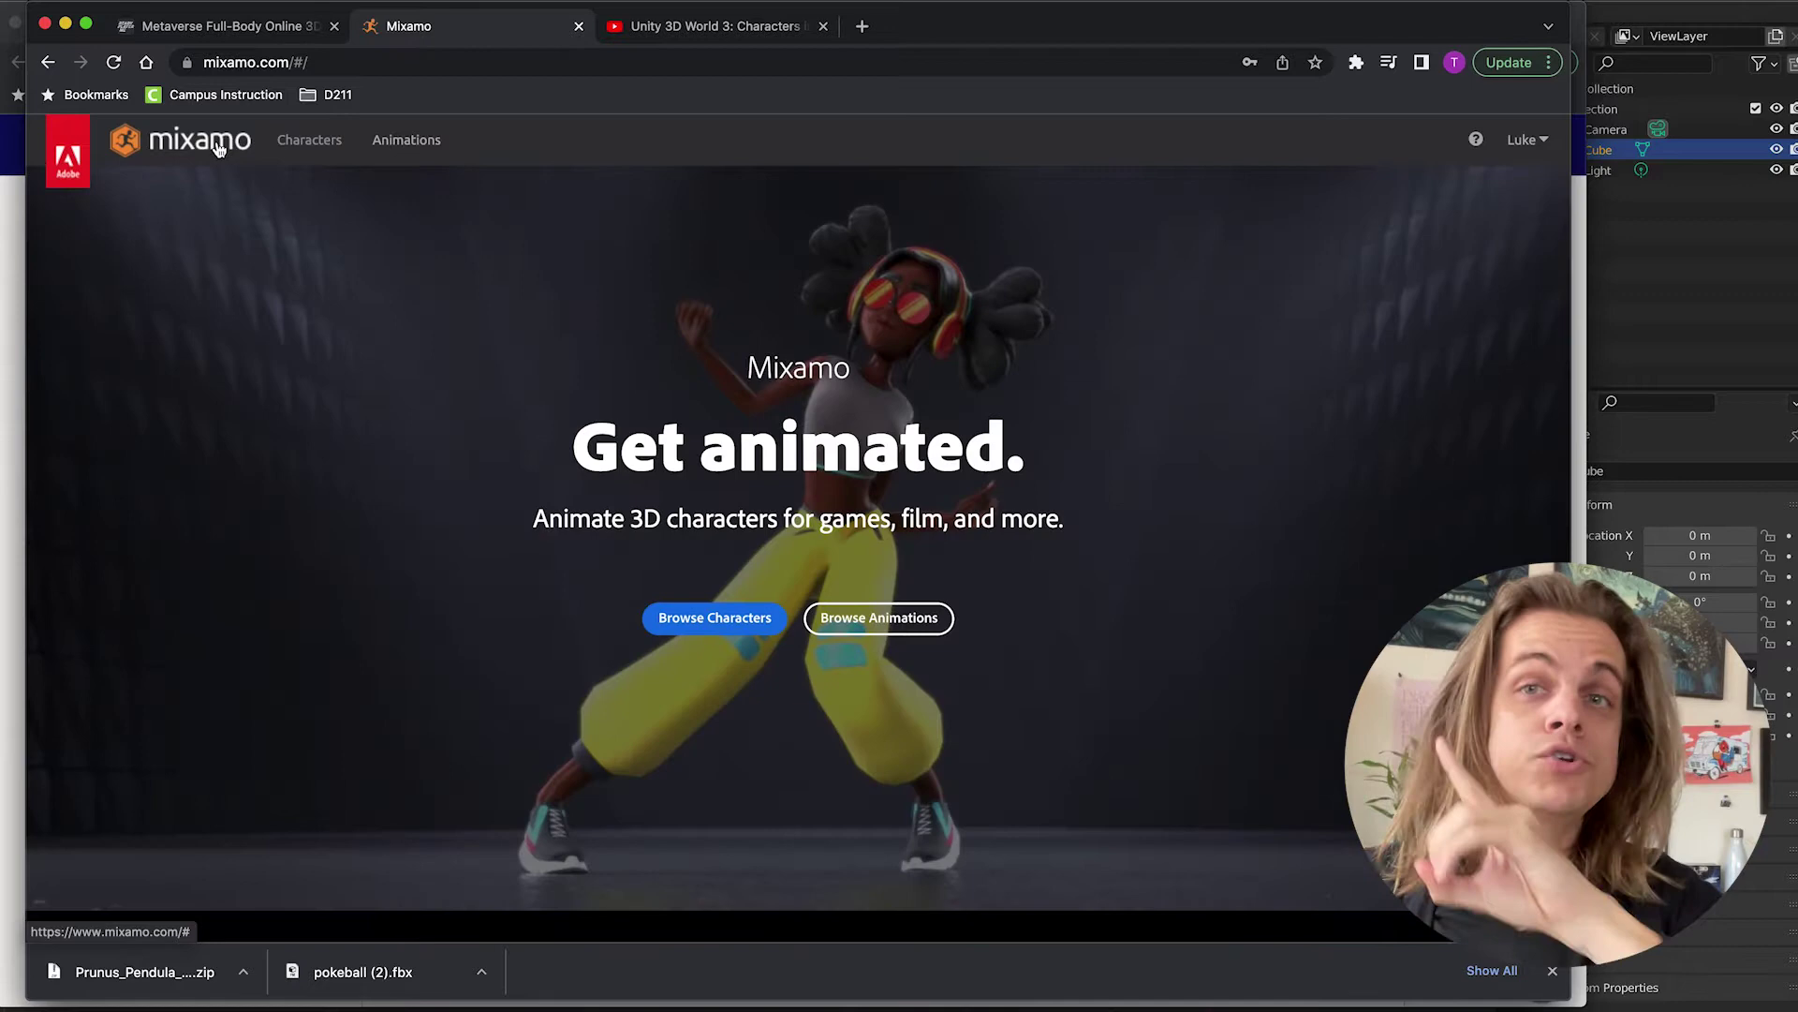
click(309, 142)
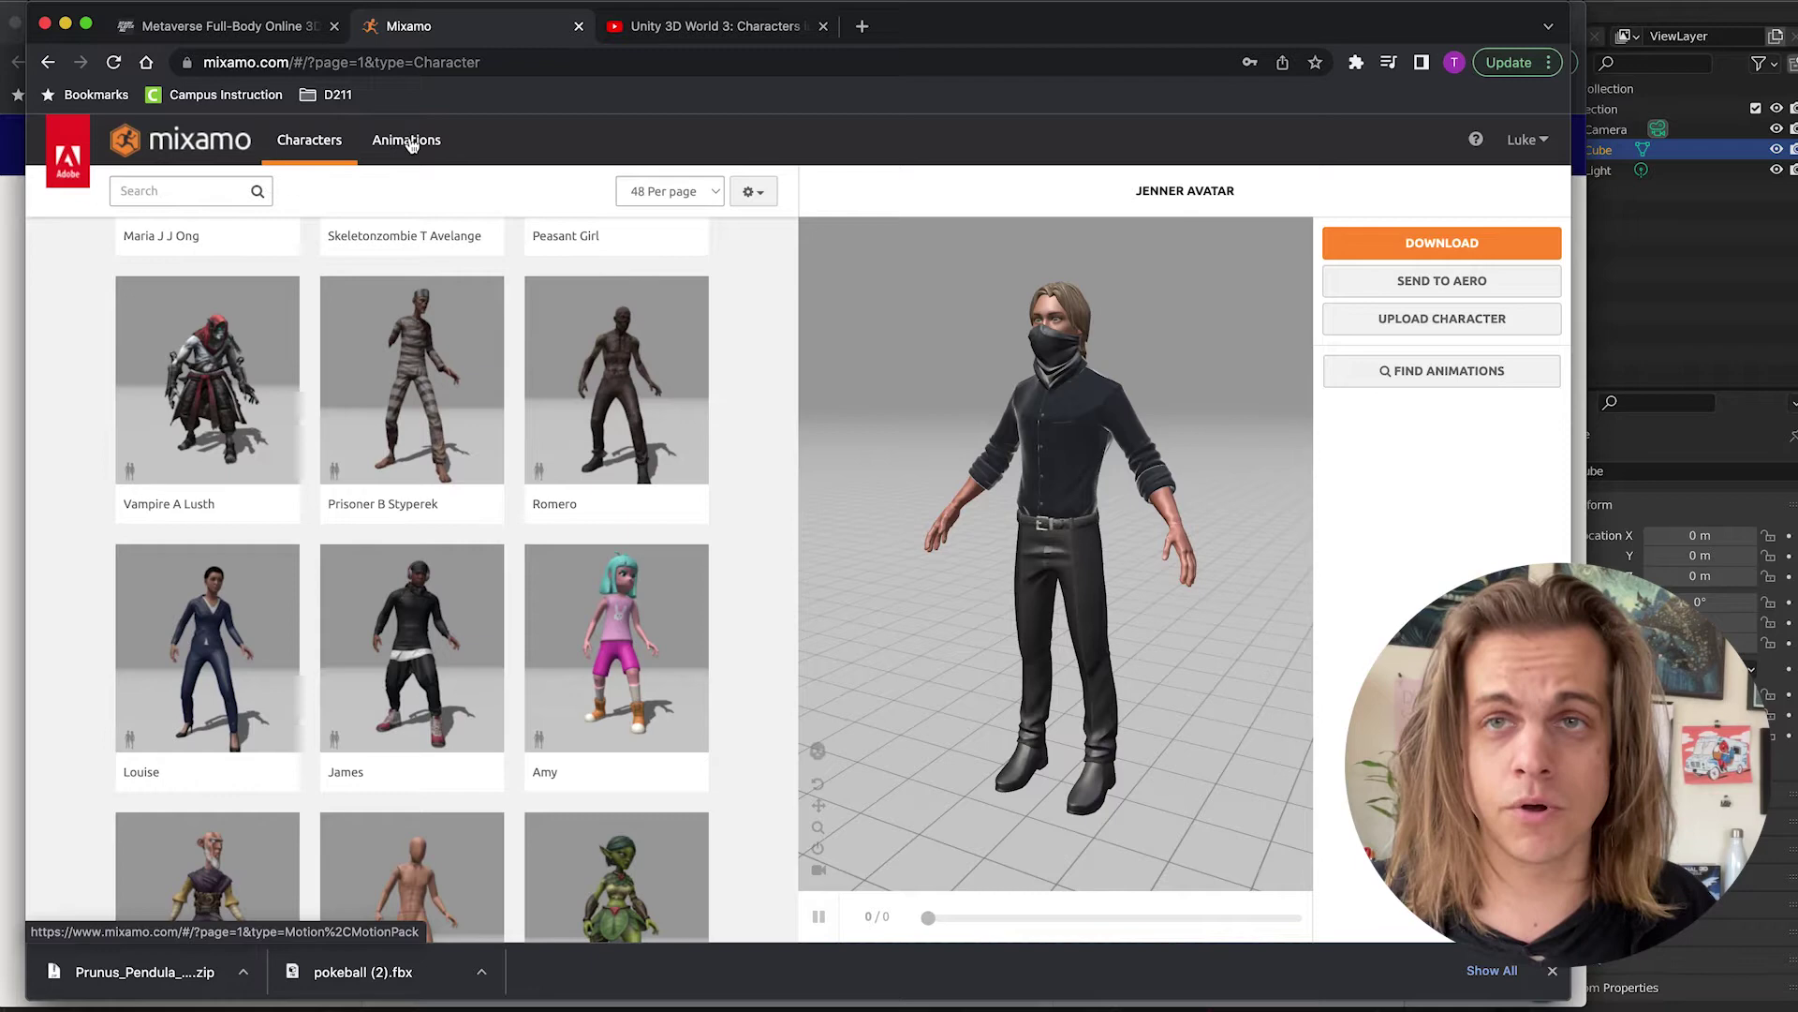
scroll(412, 452, down, 4)
scroll(356, 505, up, 8)
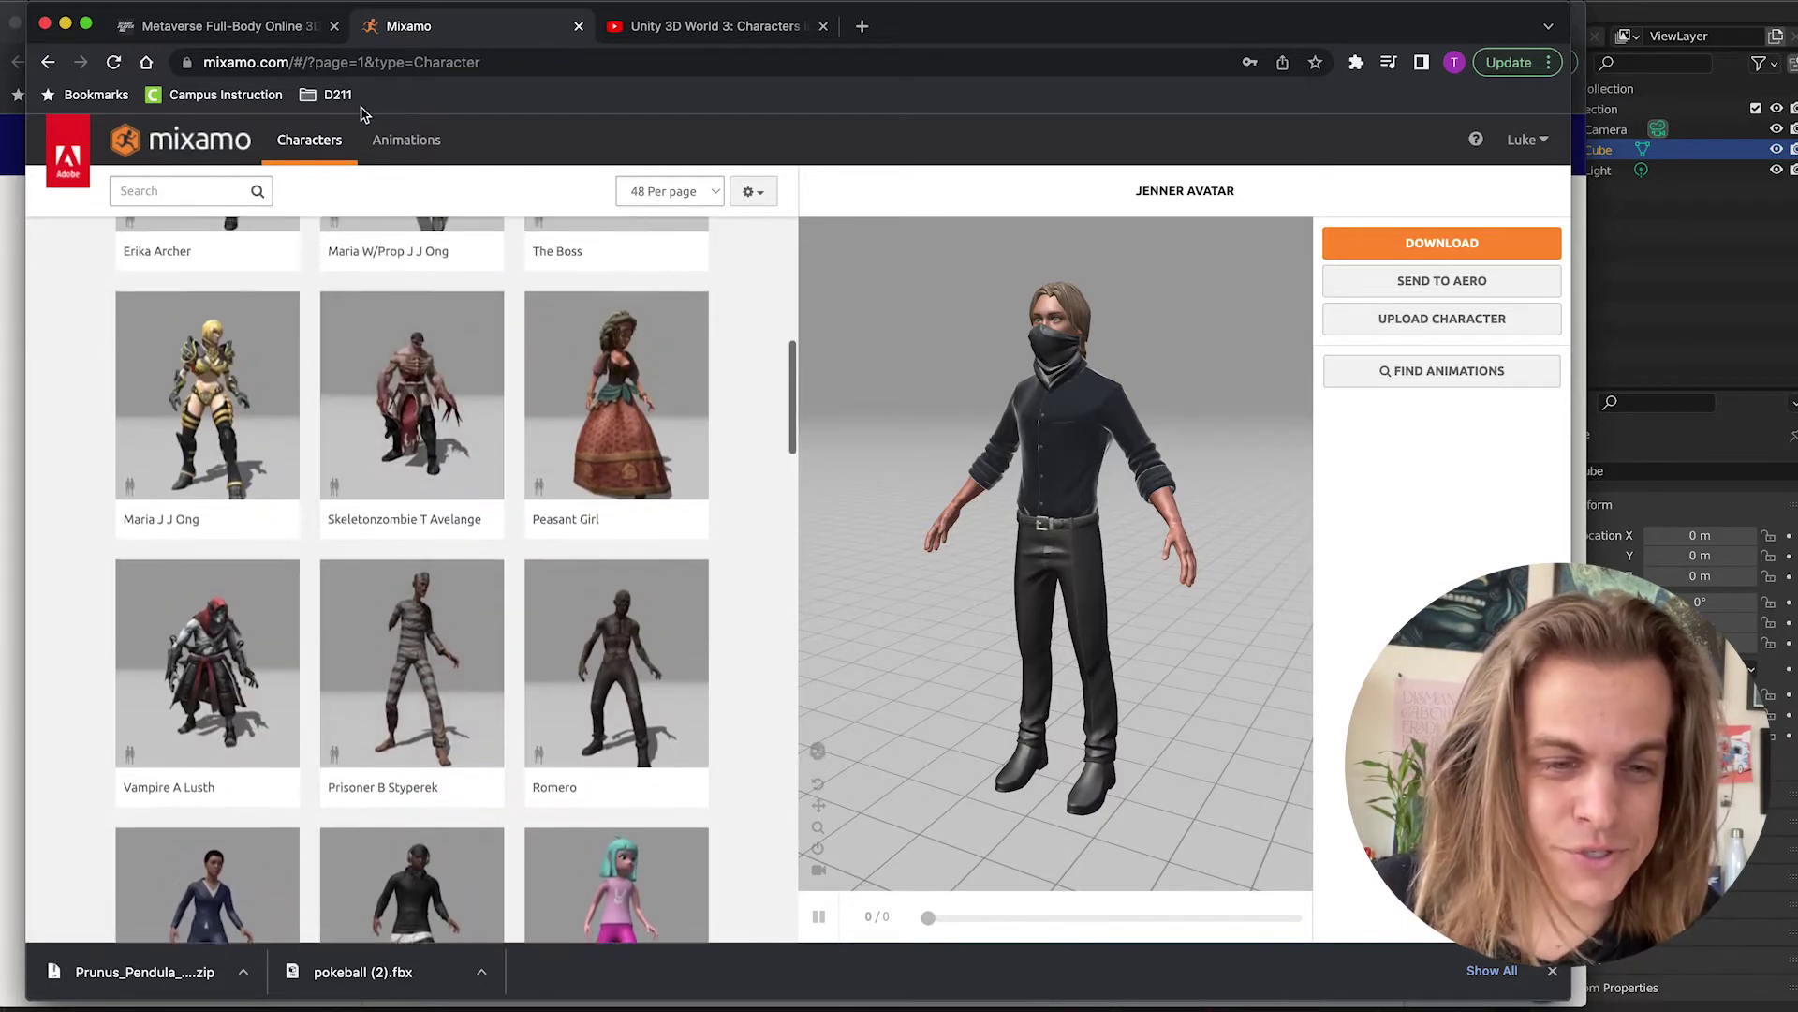
scroll(339, 523, down, 6)
scroll(339, 523, up, 1)
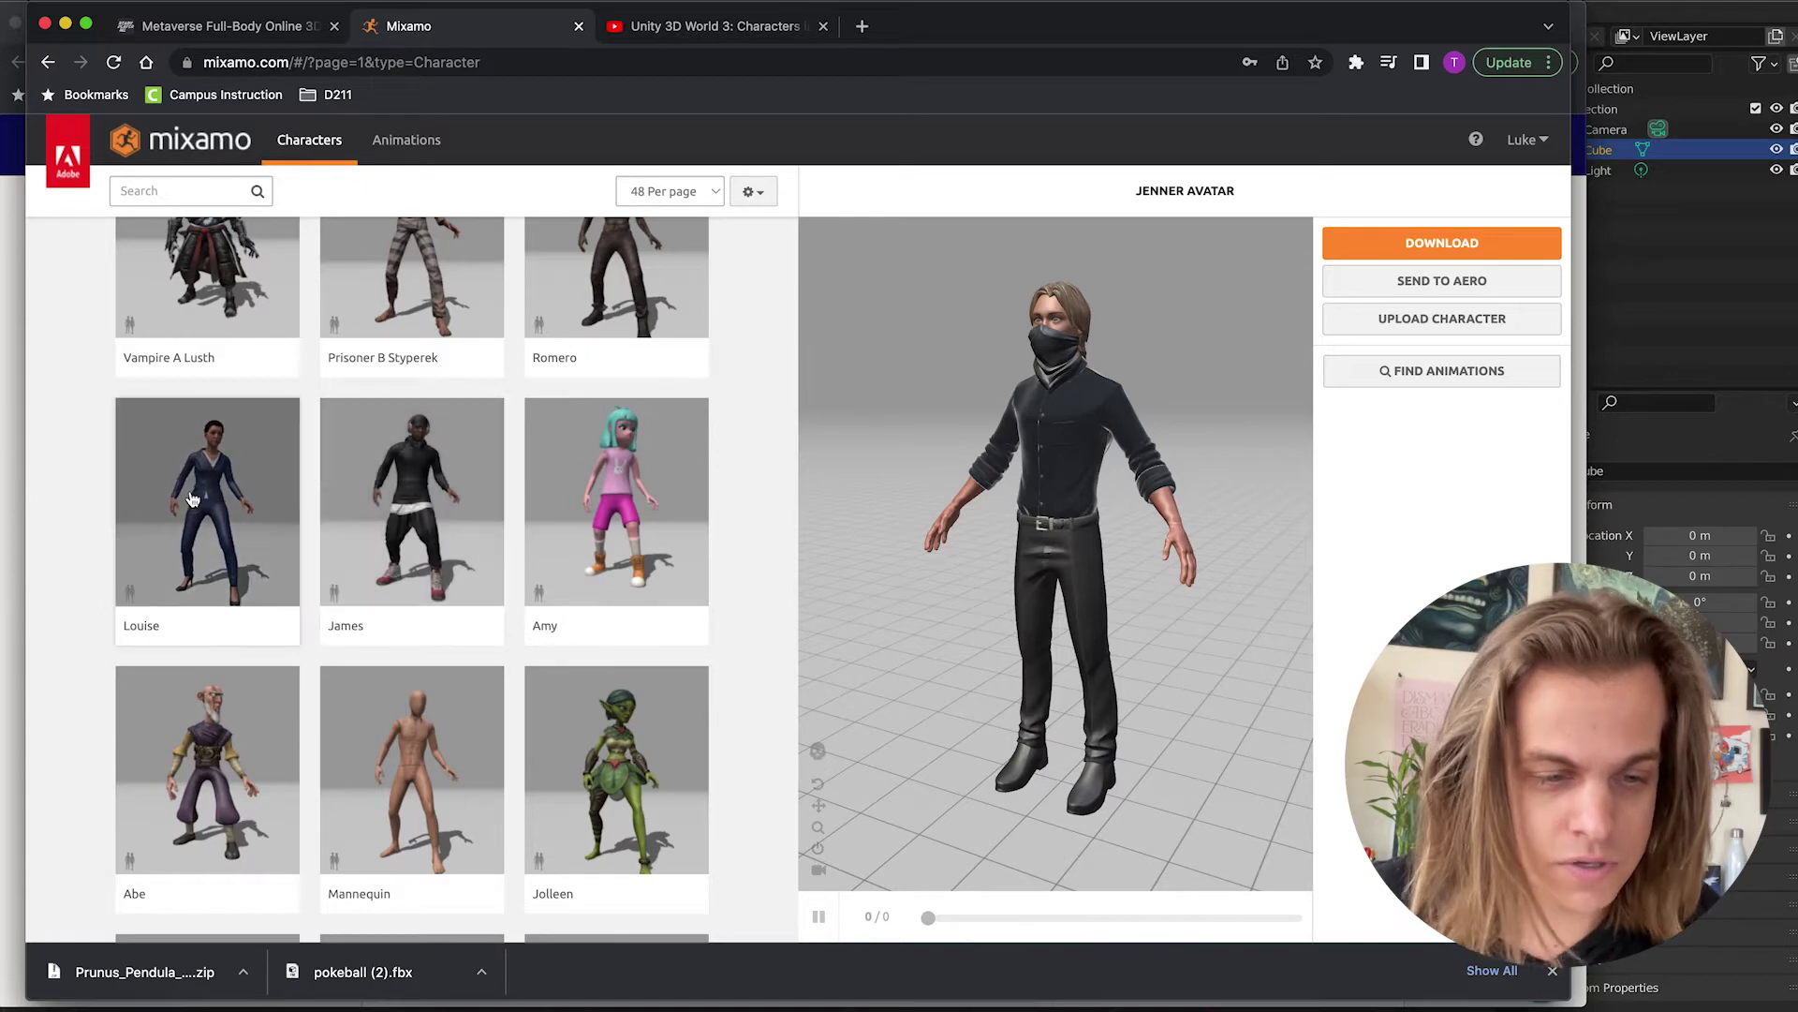
click(629, 504)
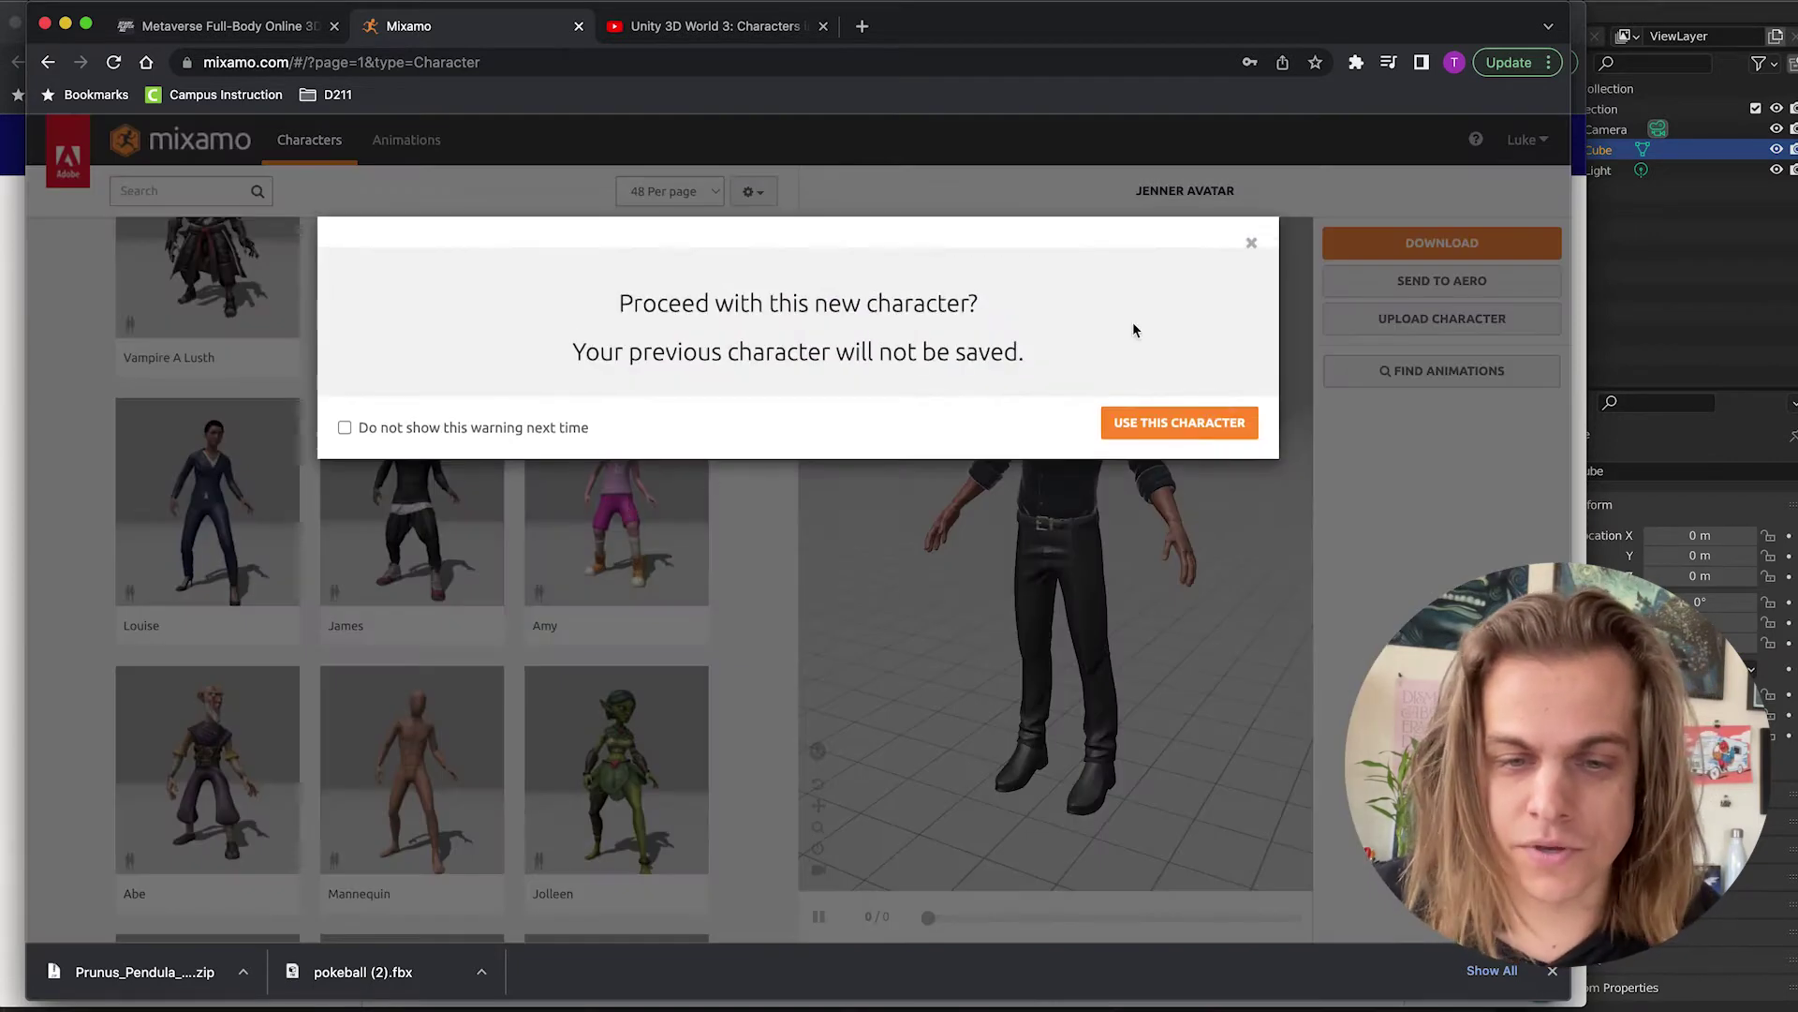
click(1304, 257)
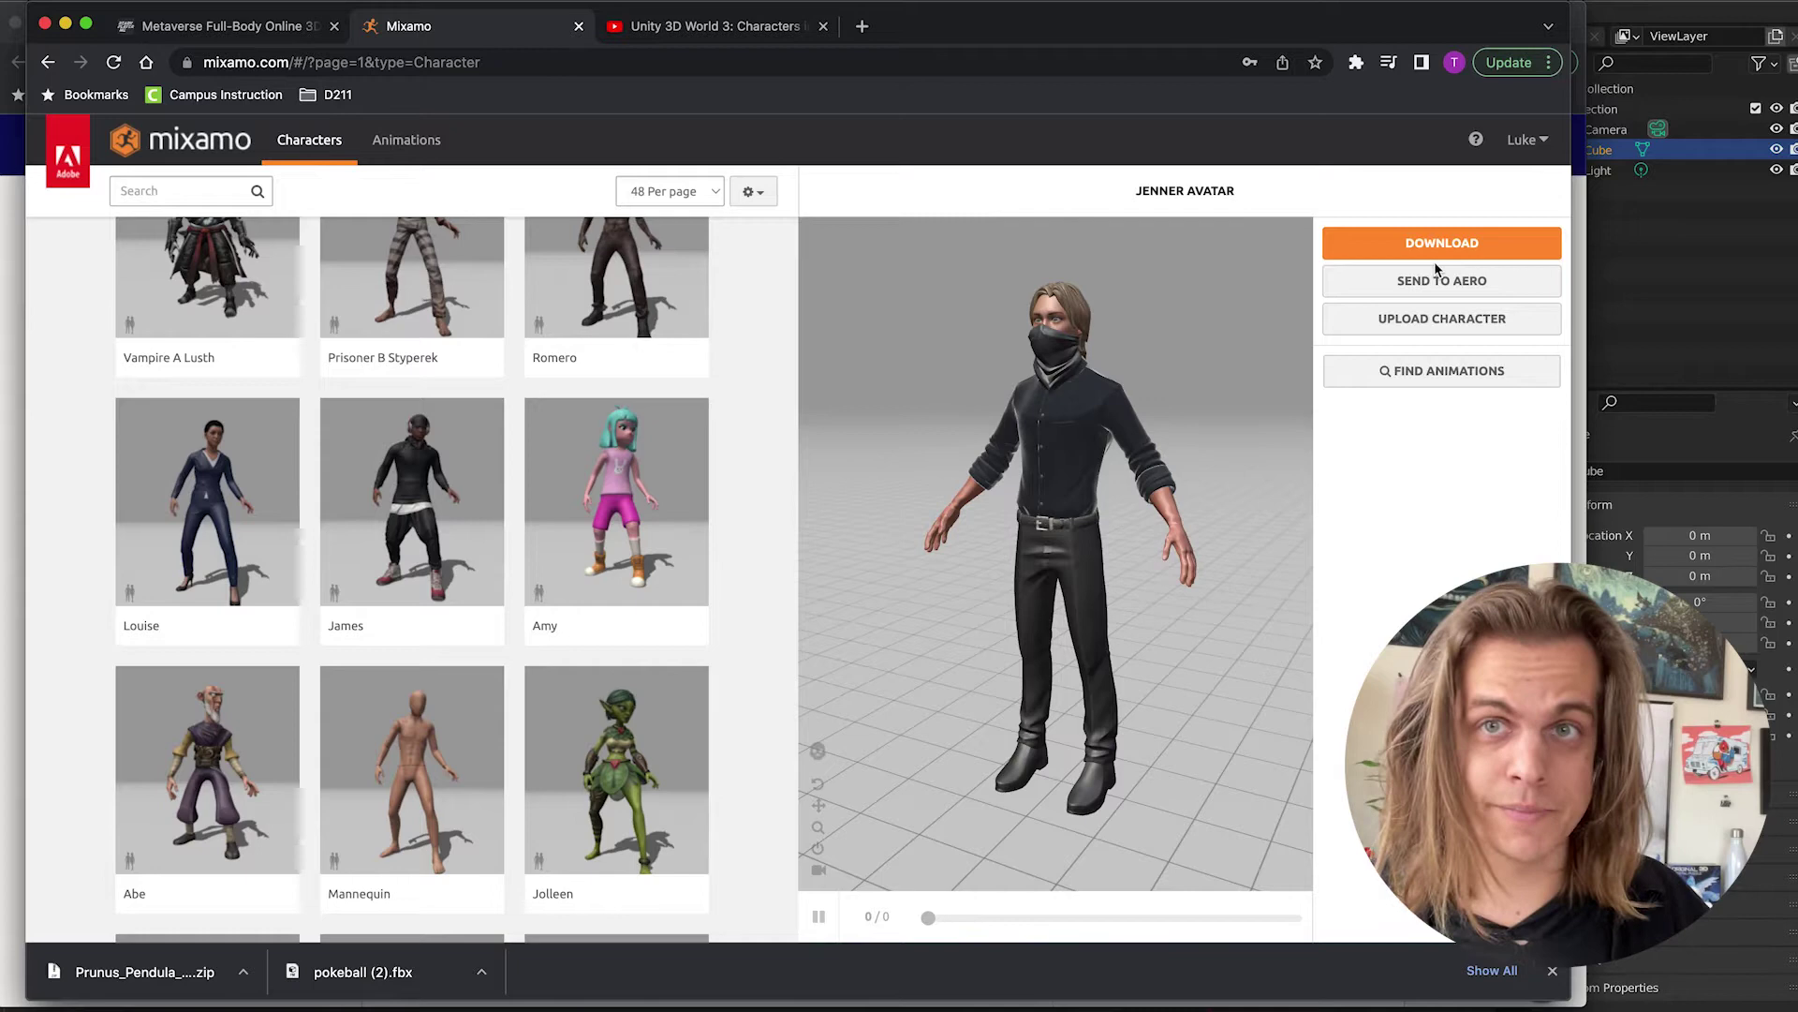
click(221, 28)
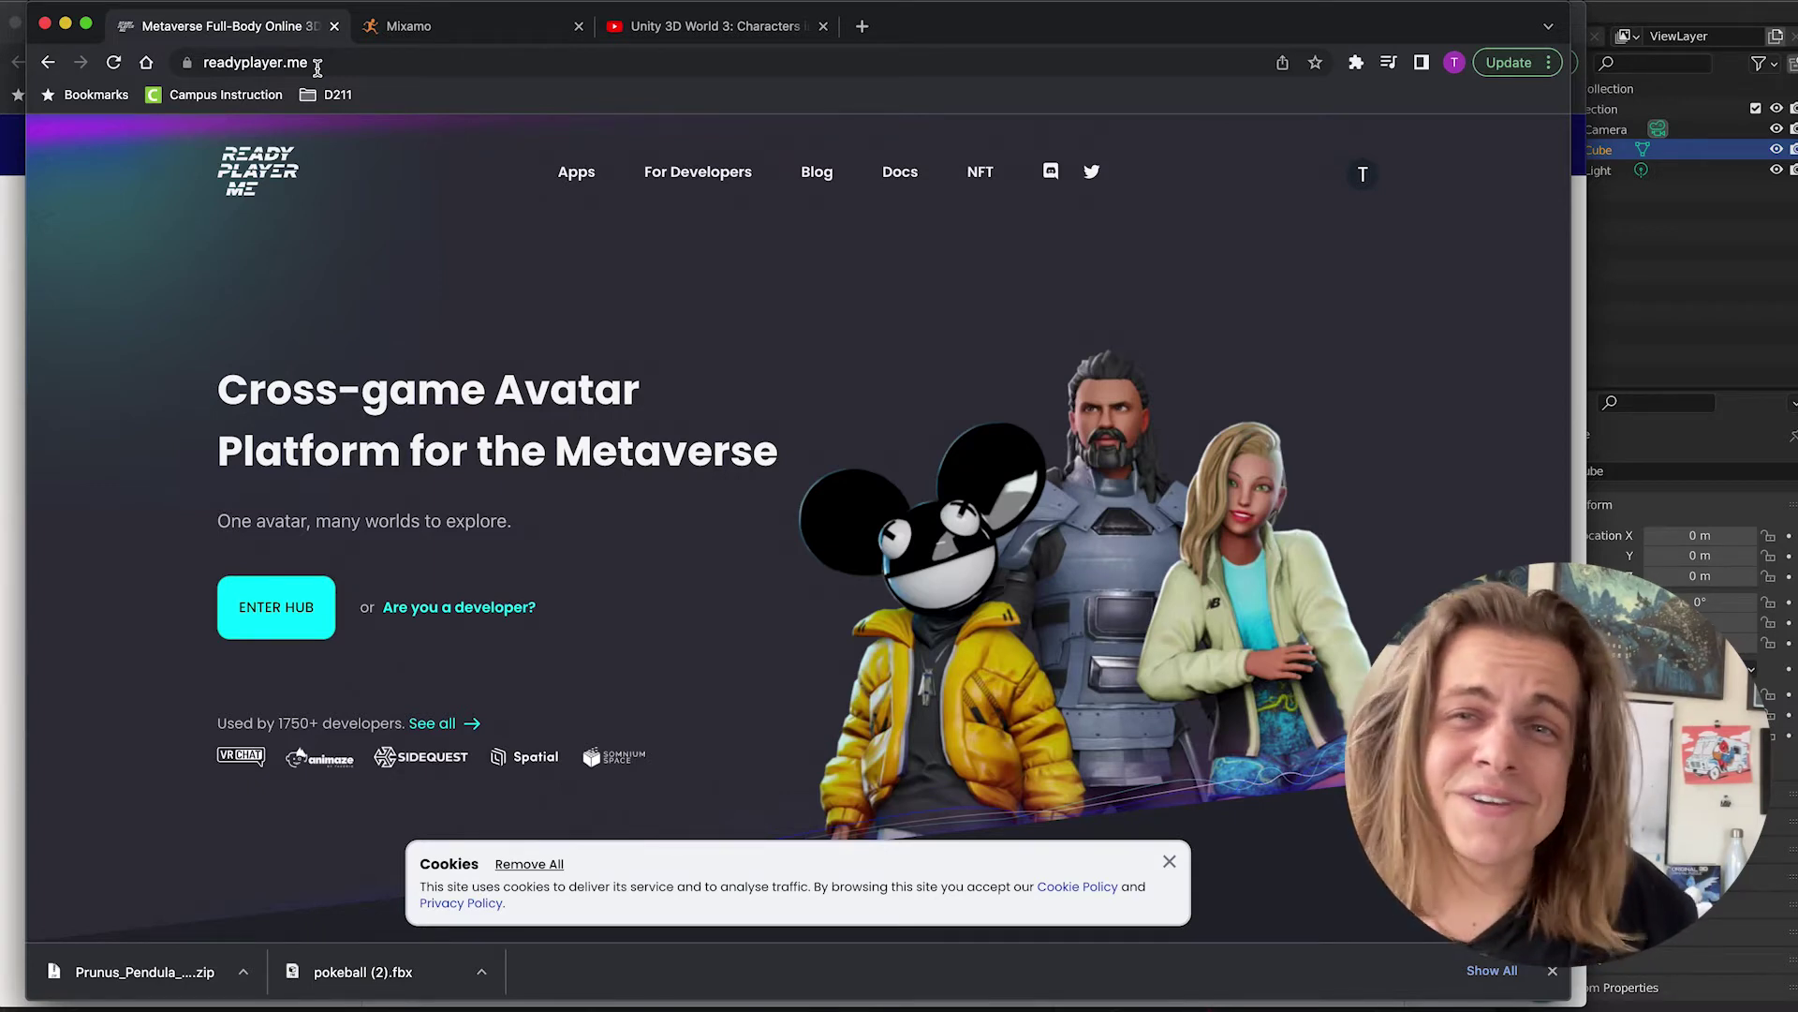
Enter the Ready Player Me hub and open the existing hooded, masked avatar from My Avatars for editing
click(275, 607)
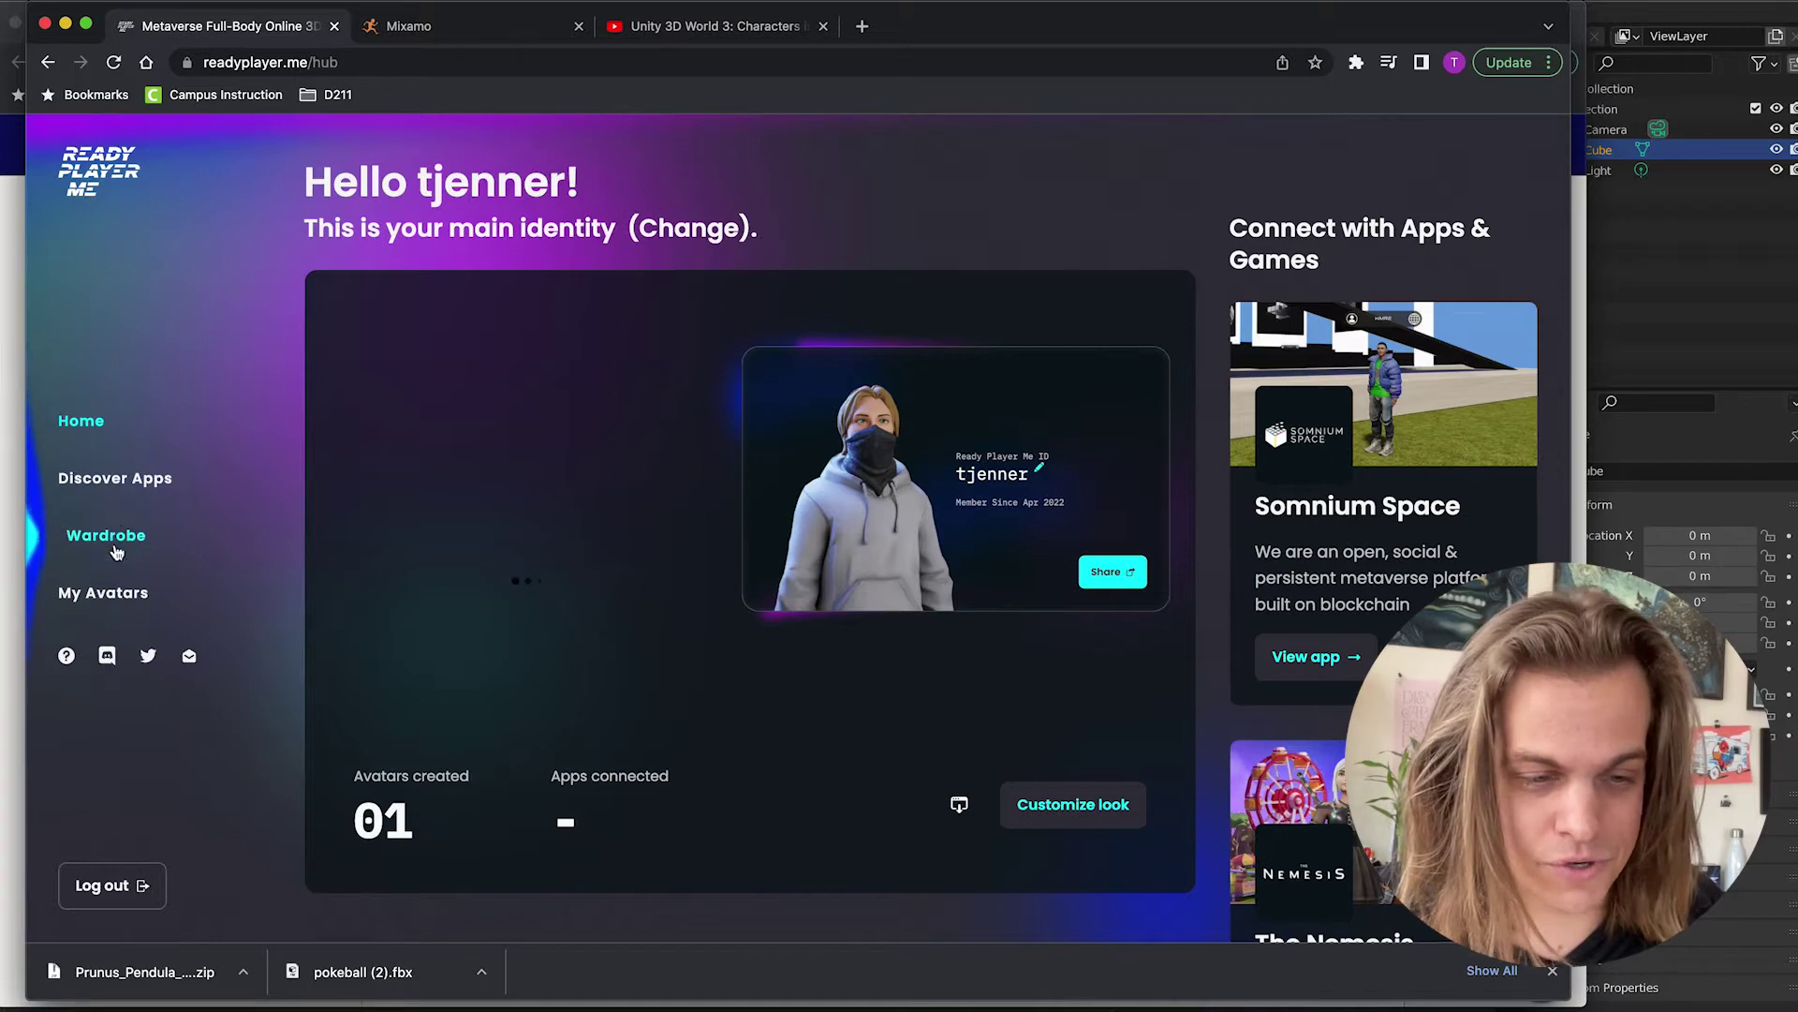
click(105, 592)
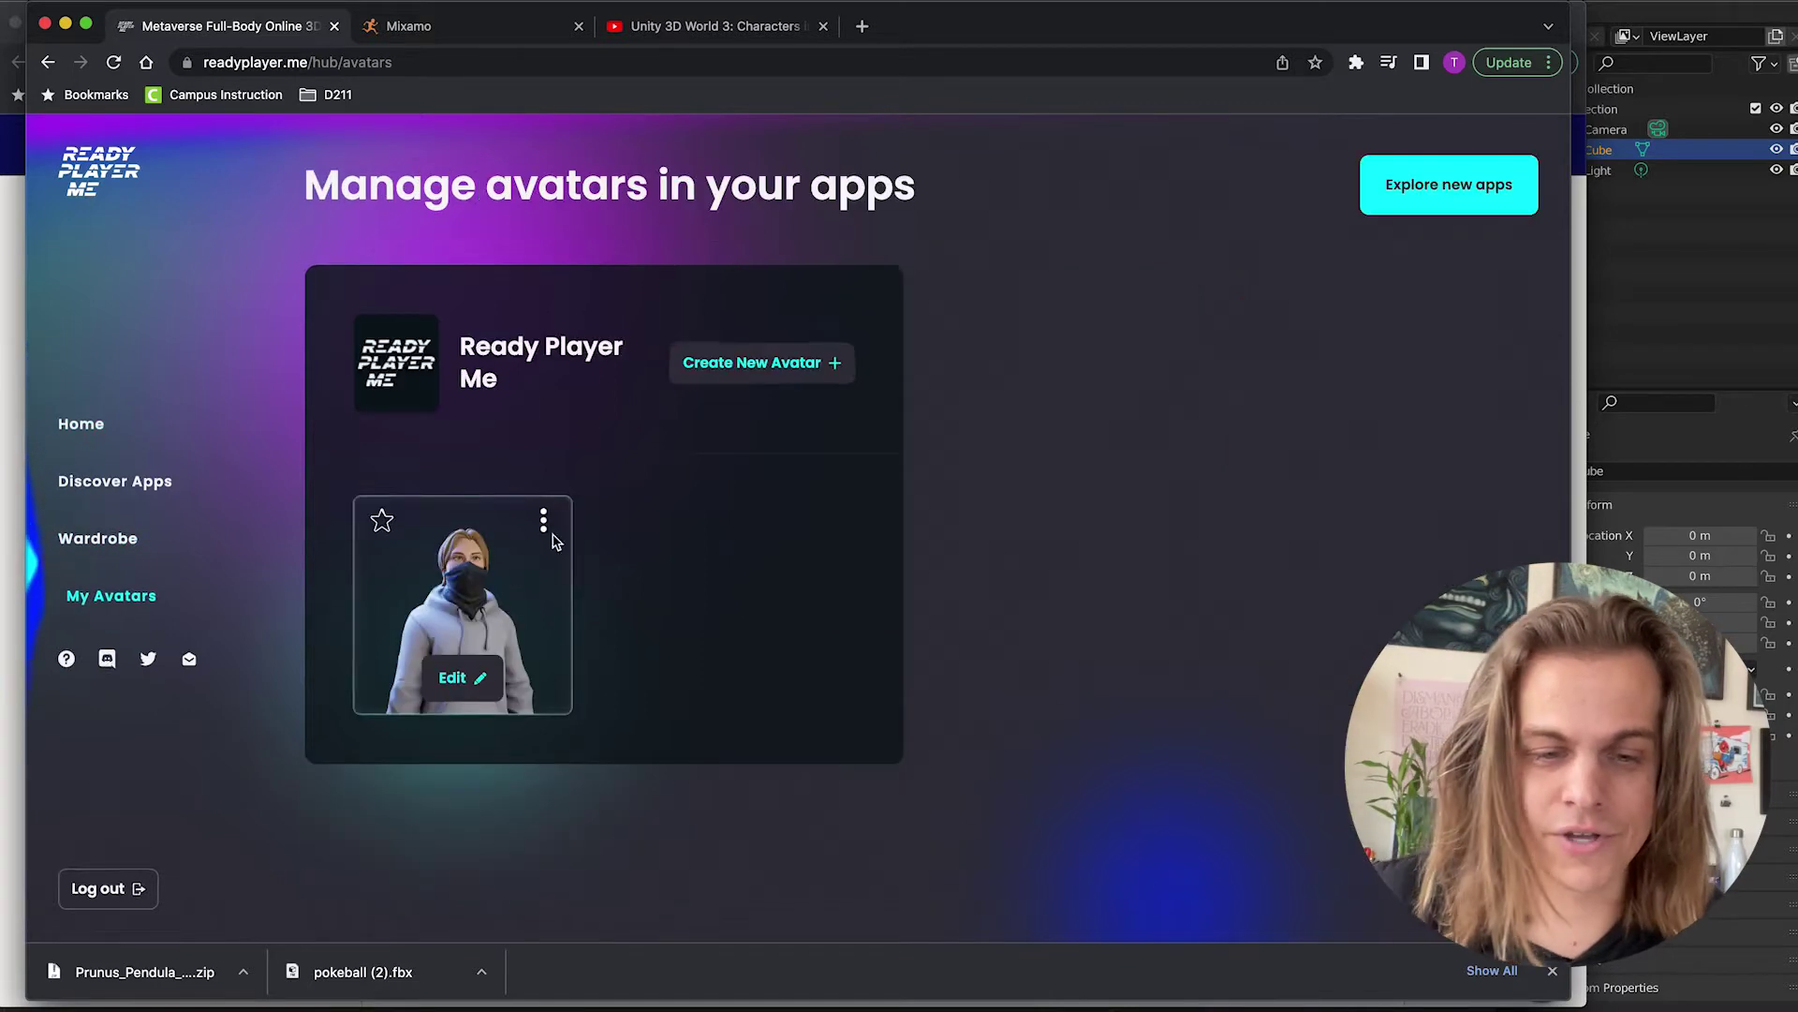
click(465, 682)
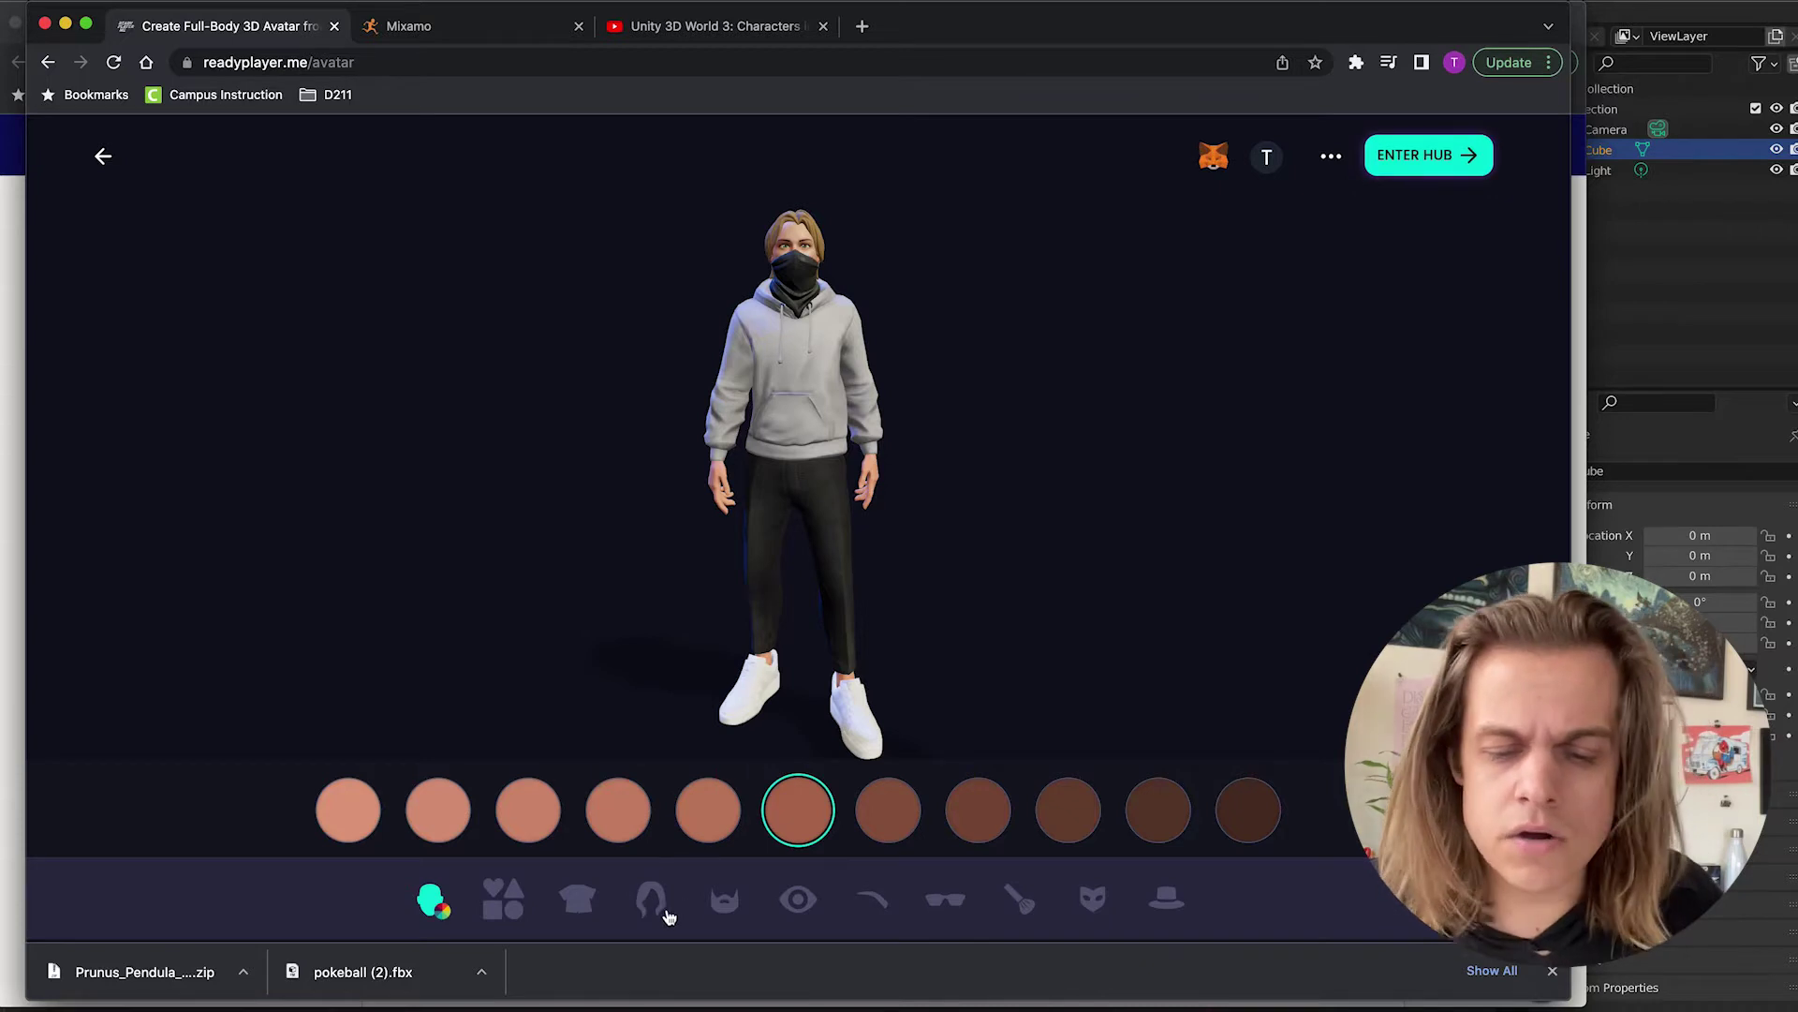
Swap the hoodie for the dark button-up shirt and black trousers outfit, then save the avatar
click(578, 905)
scroll(656, 801, right, 5)
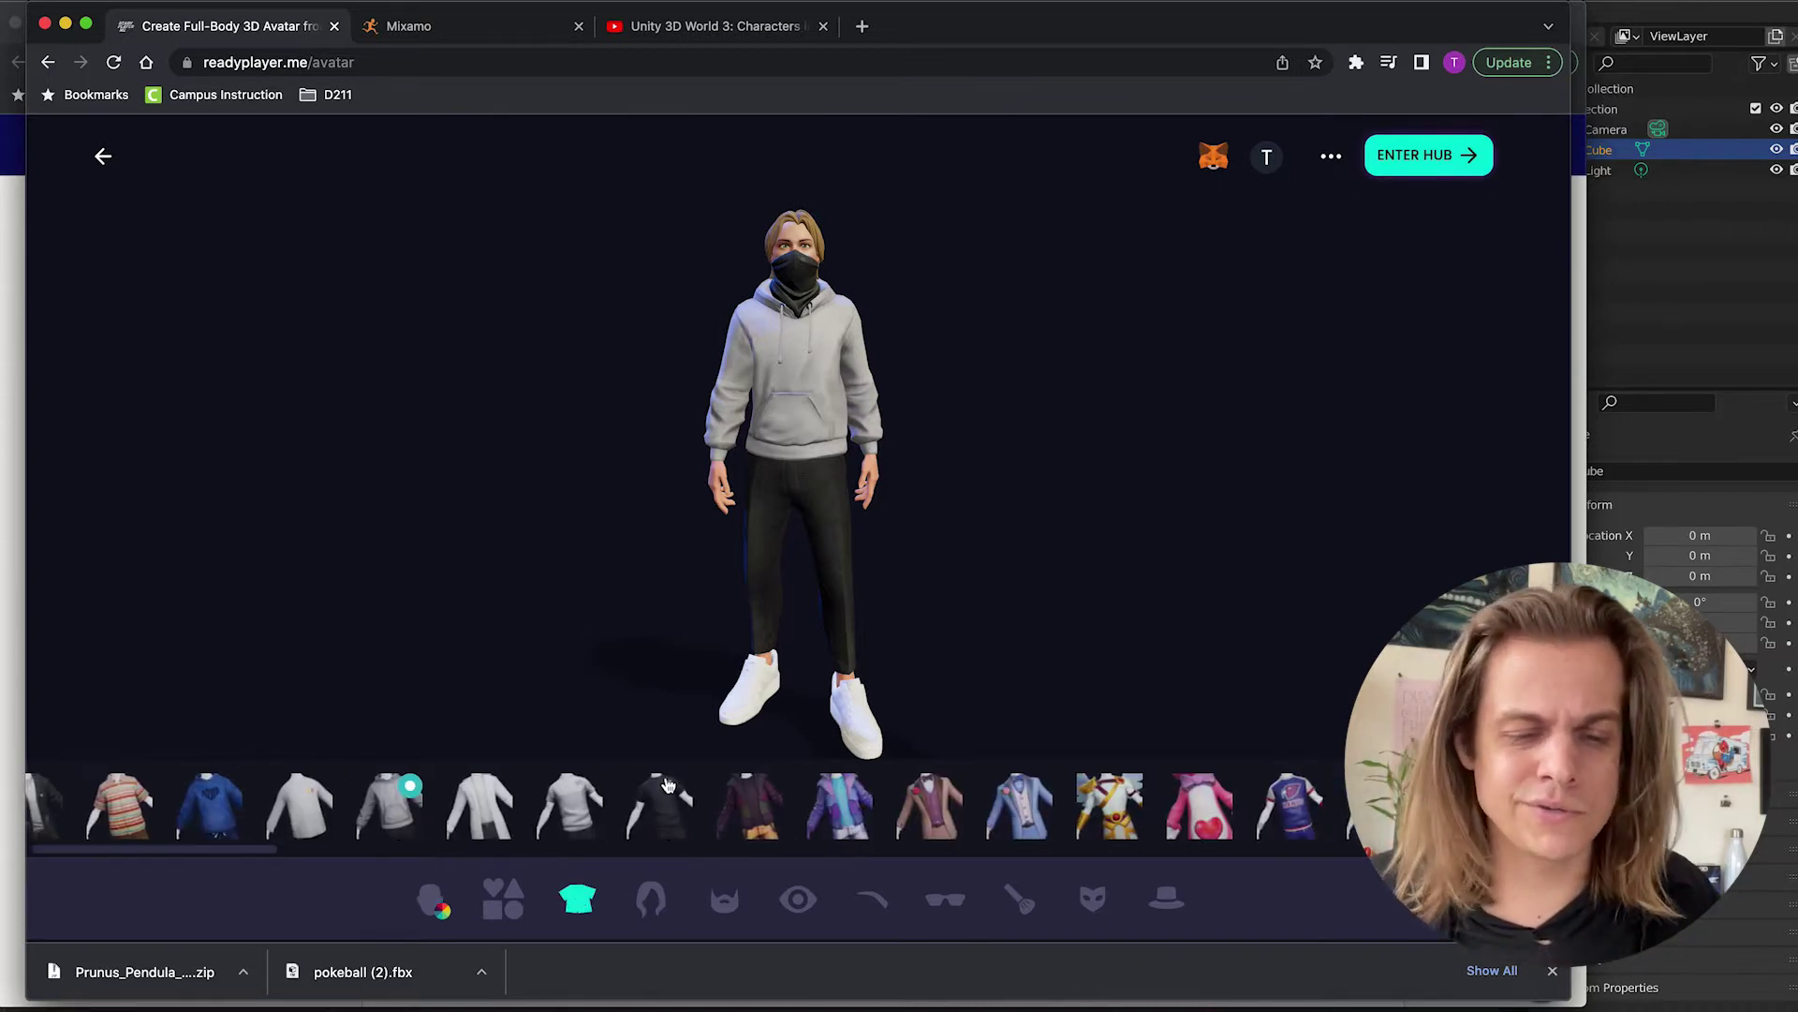
scroll(643, 798, right, 10)
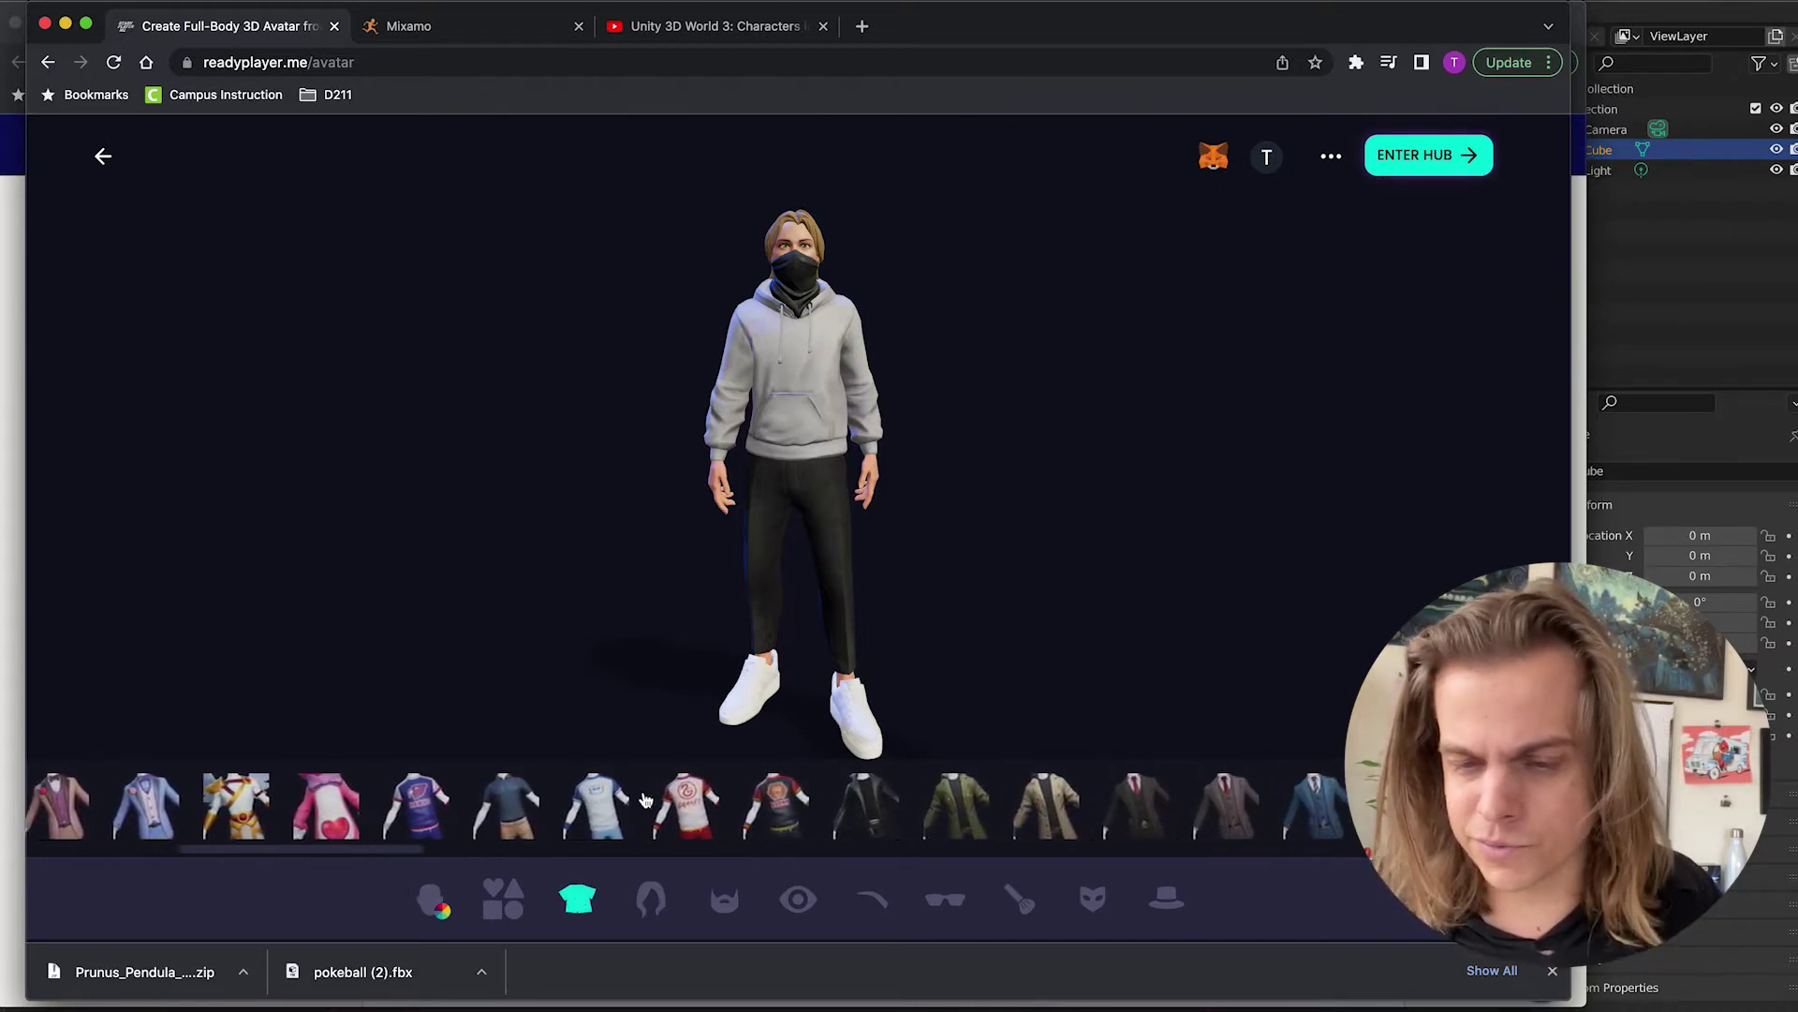
scroll(644, 798, right, 2)
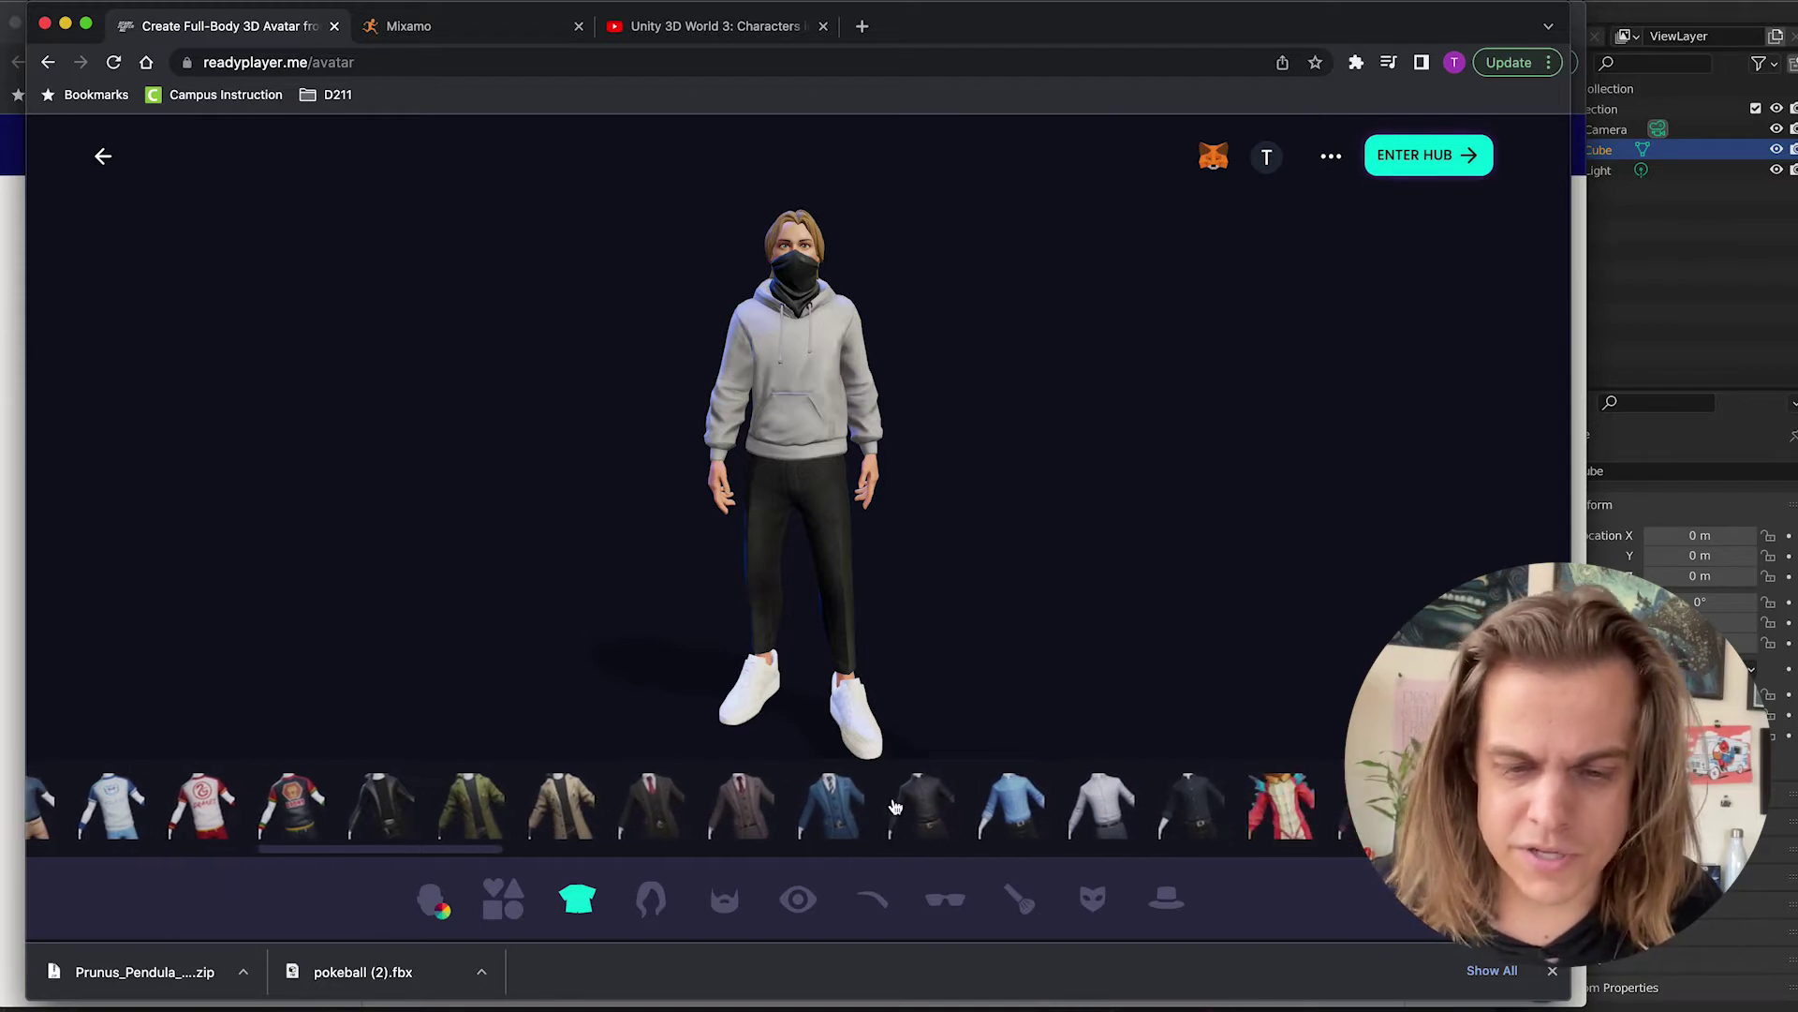
click(923, 807)
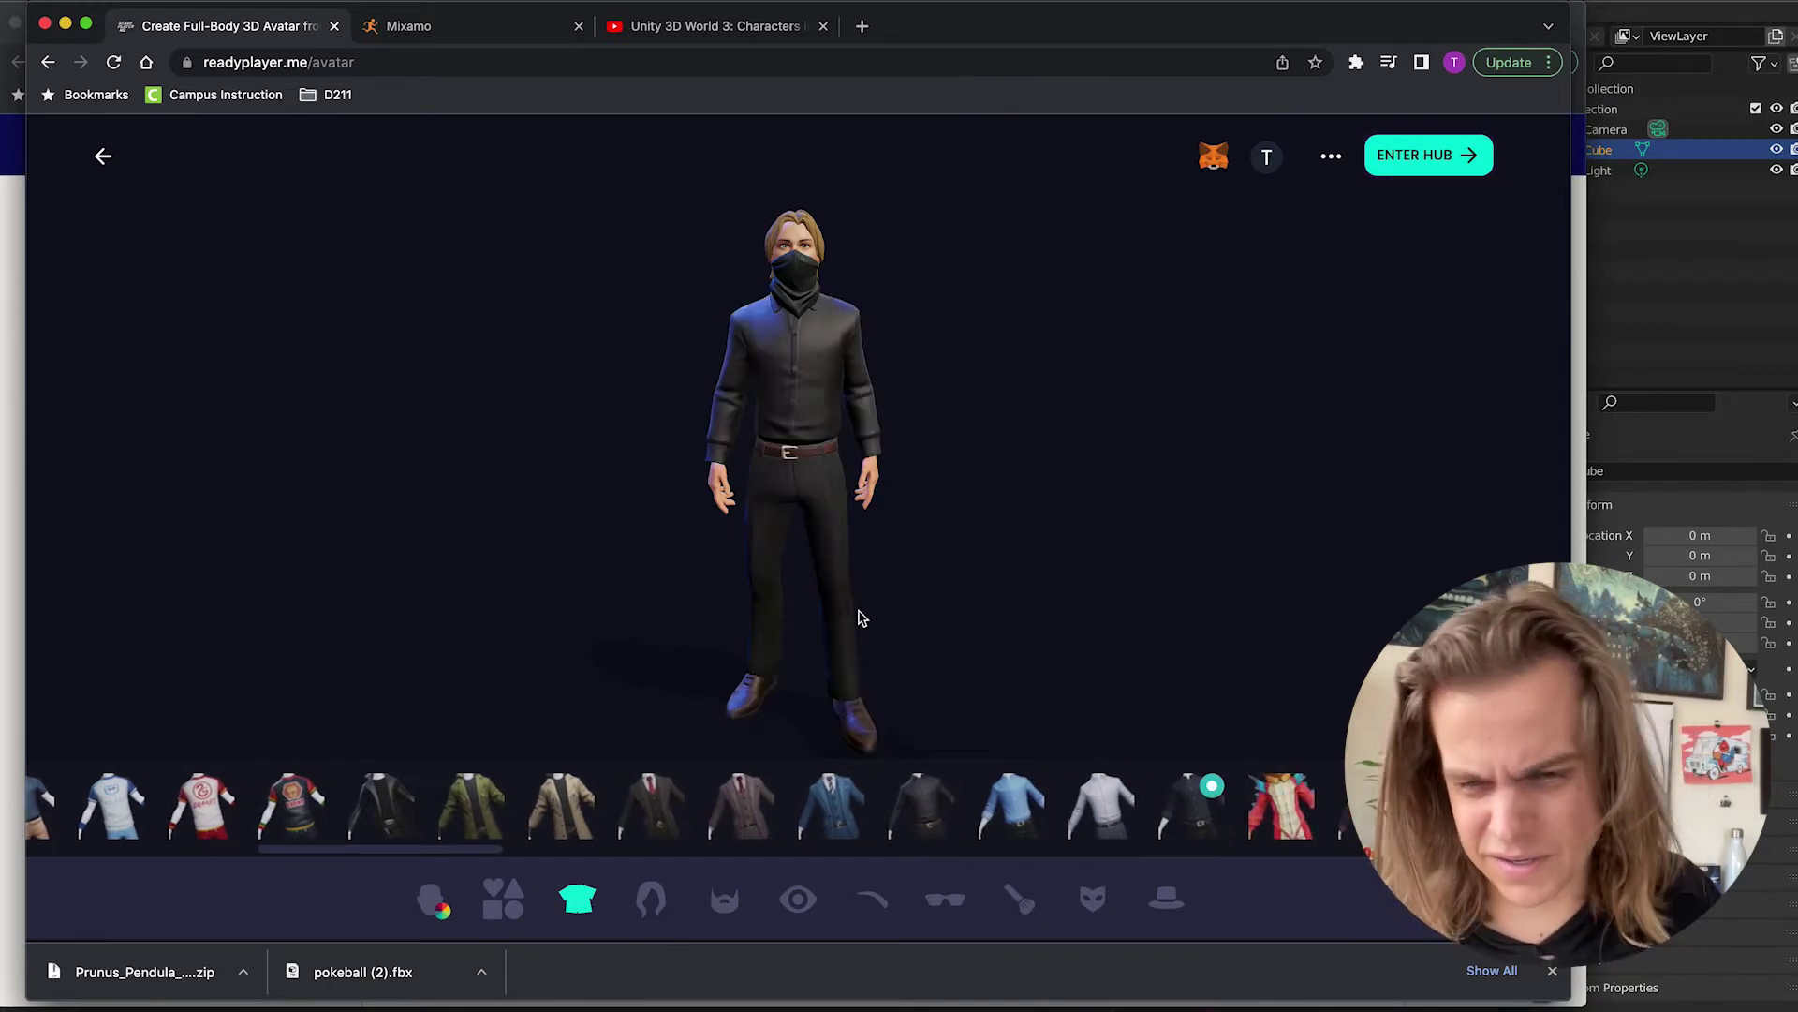
drag(850, 559, 650, 554)
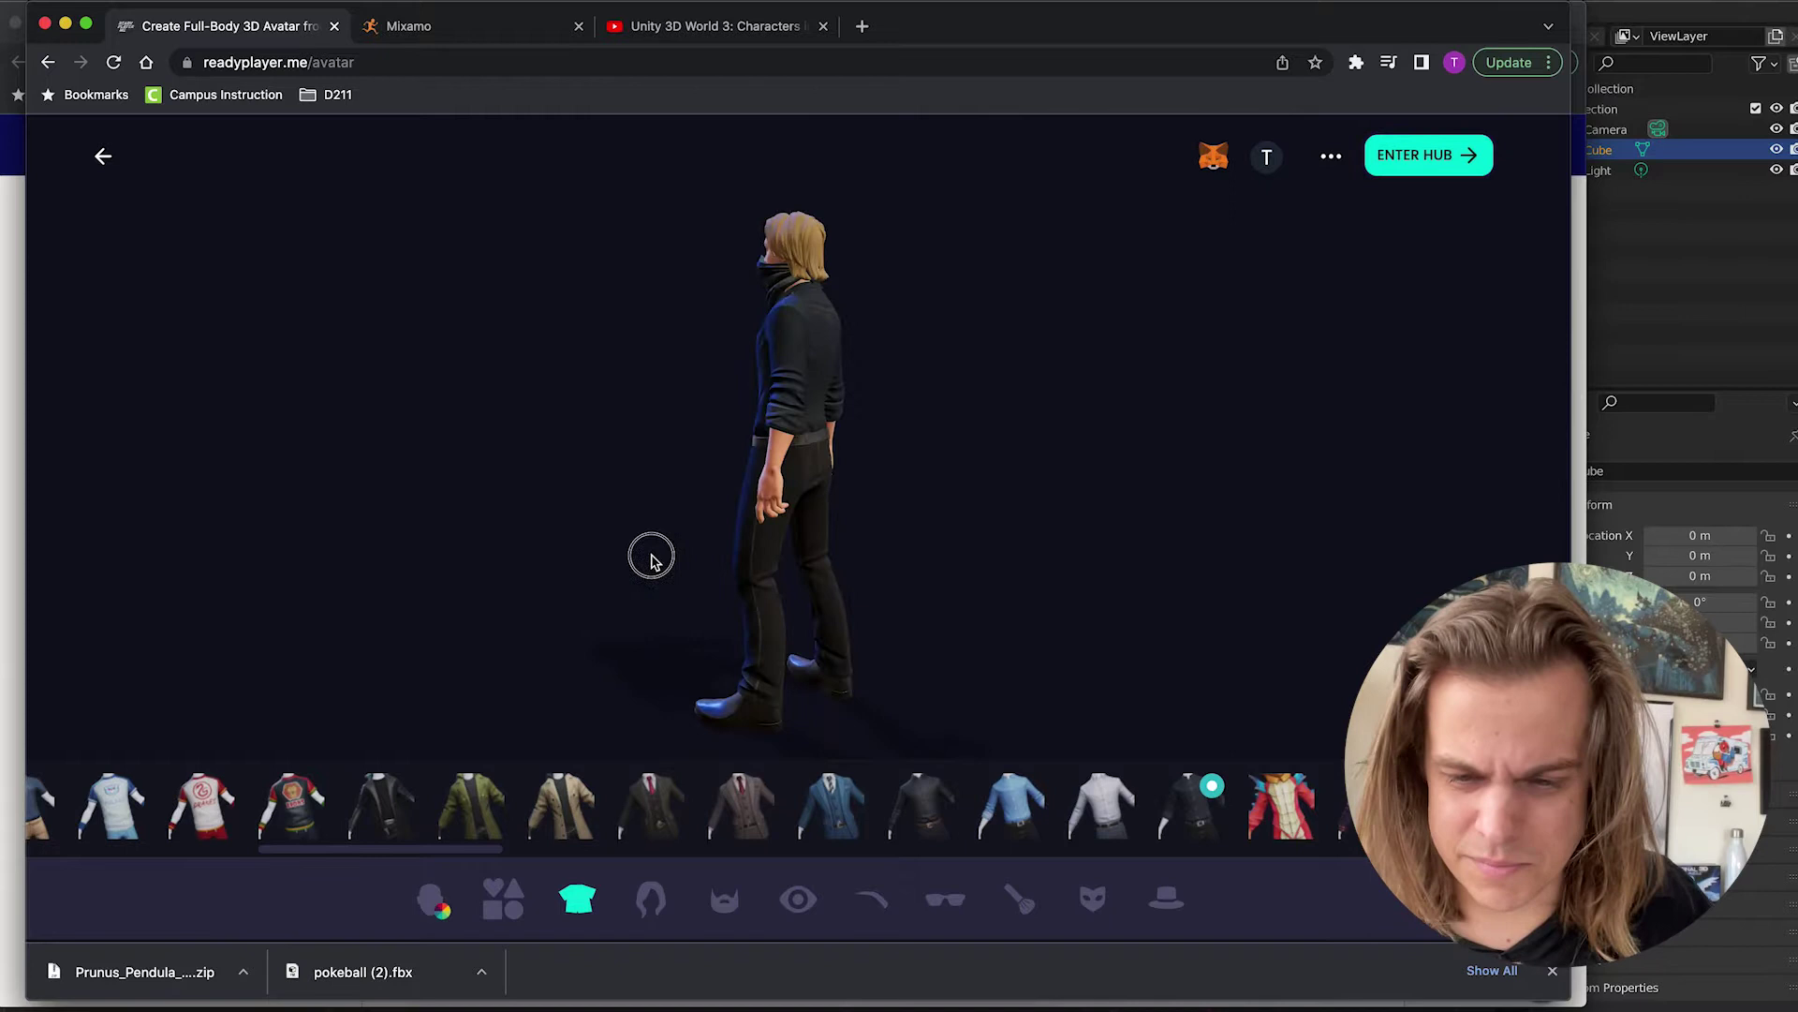
drag(938, 778, 1123, 559)
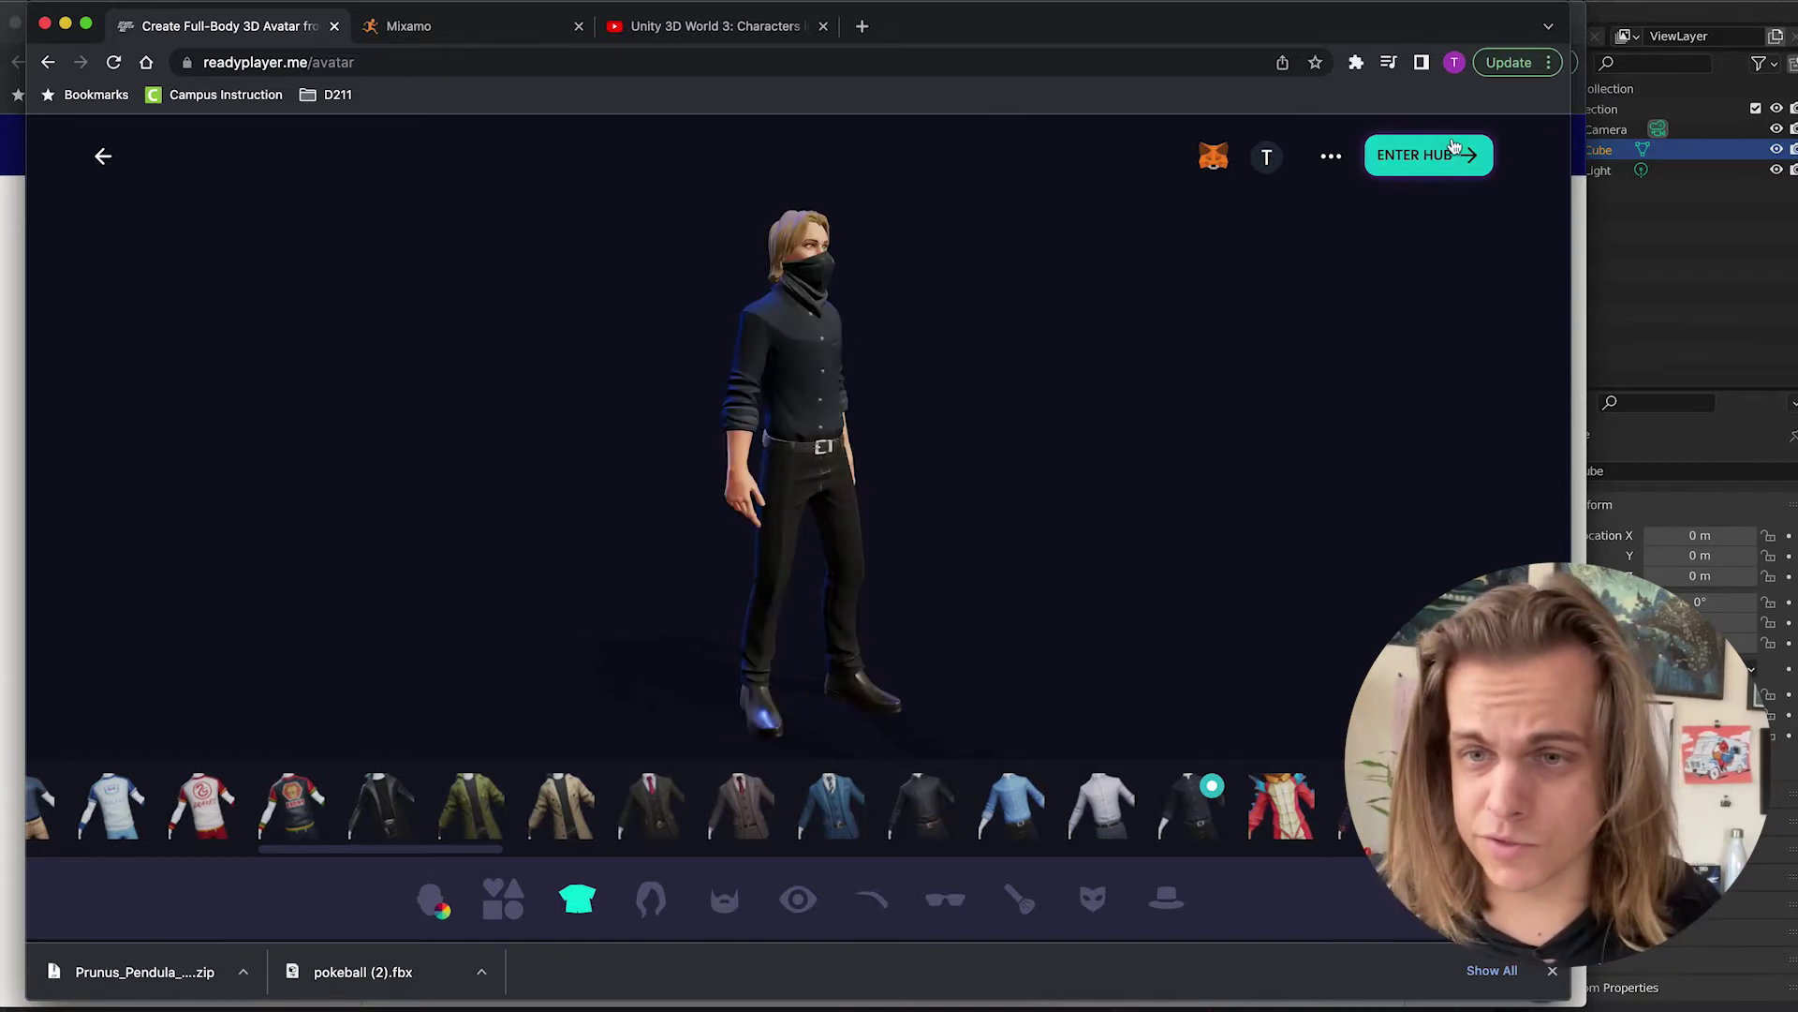
click(1442, 166)
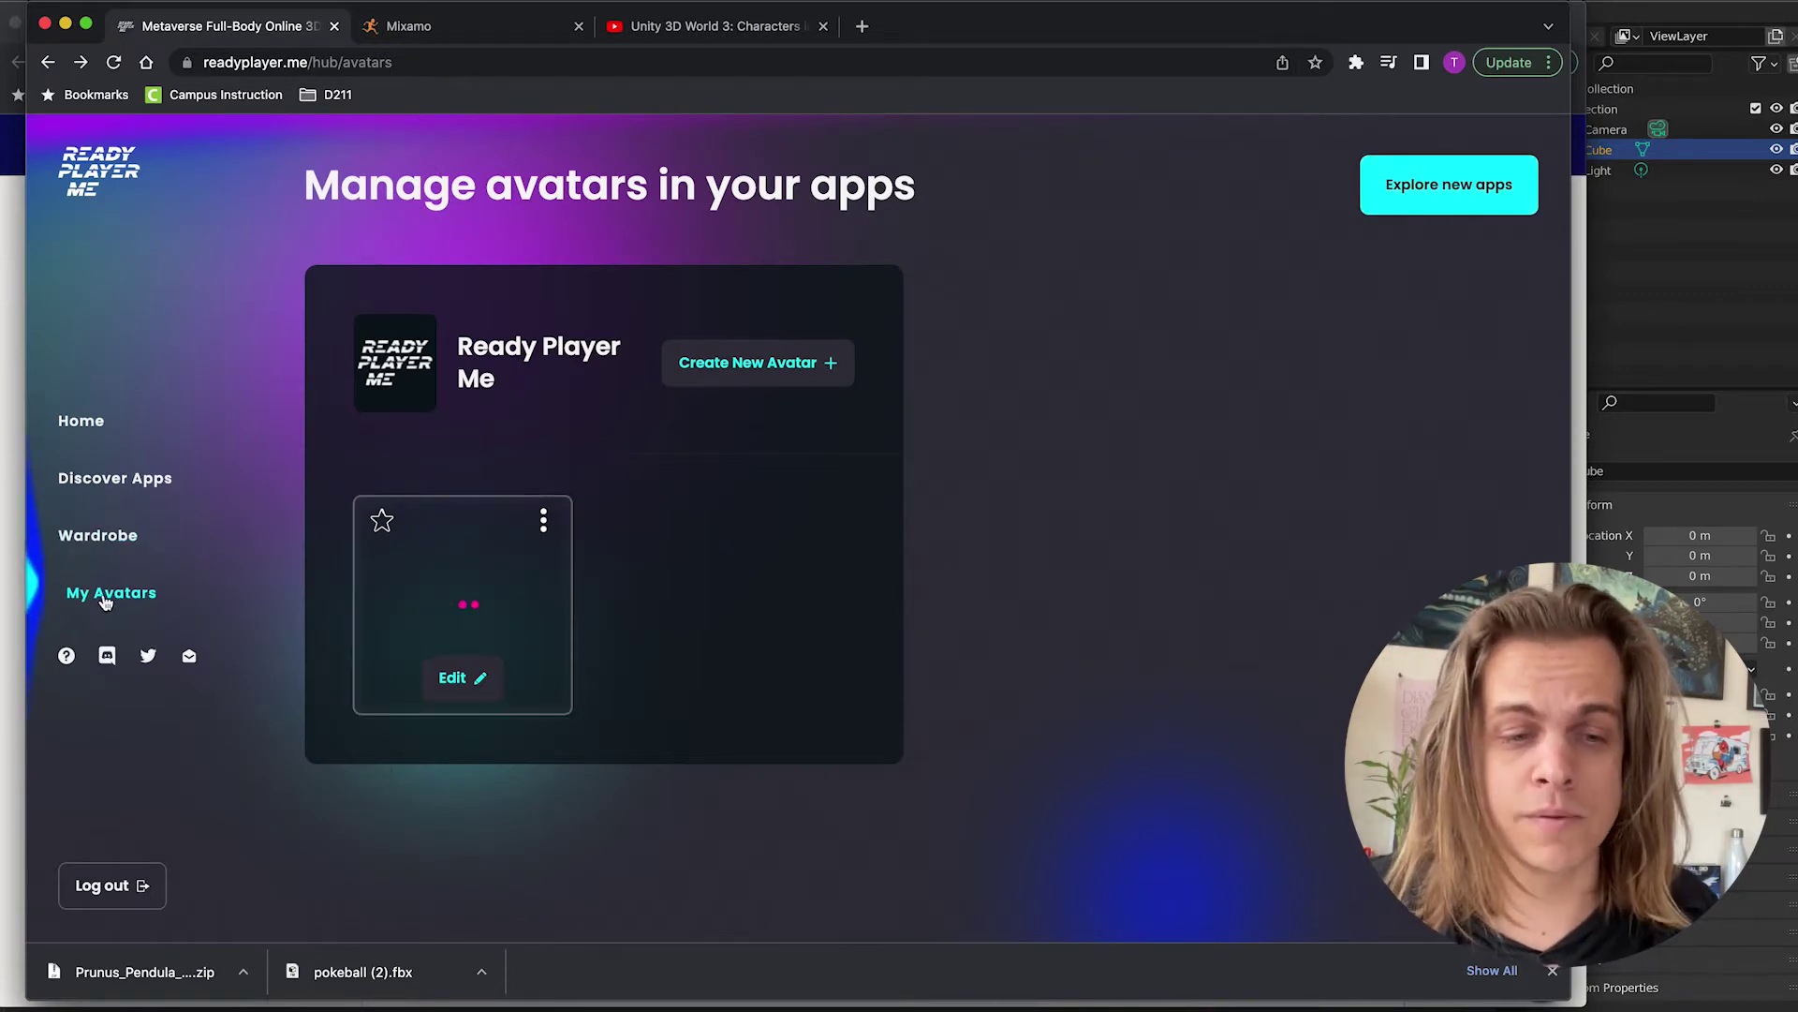
Download the avatar as a .glb file from its card's menu
click(543, 520)
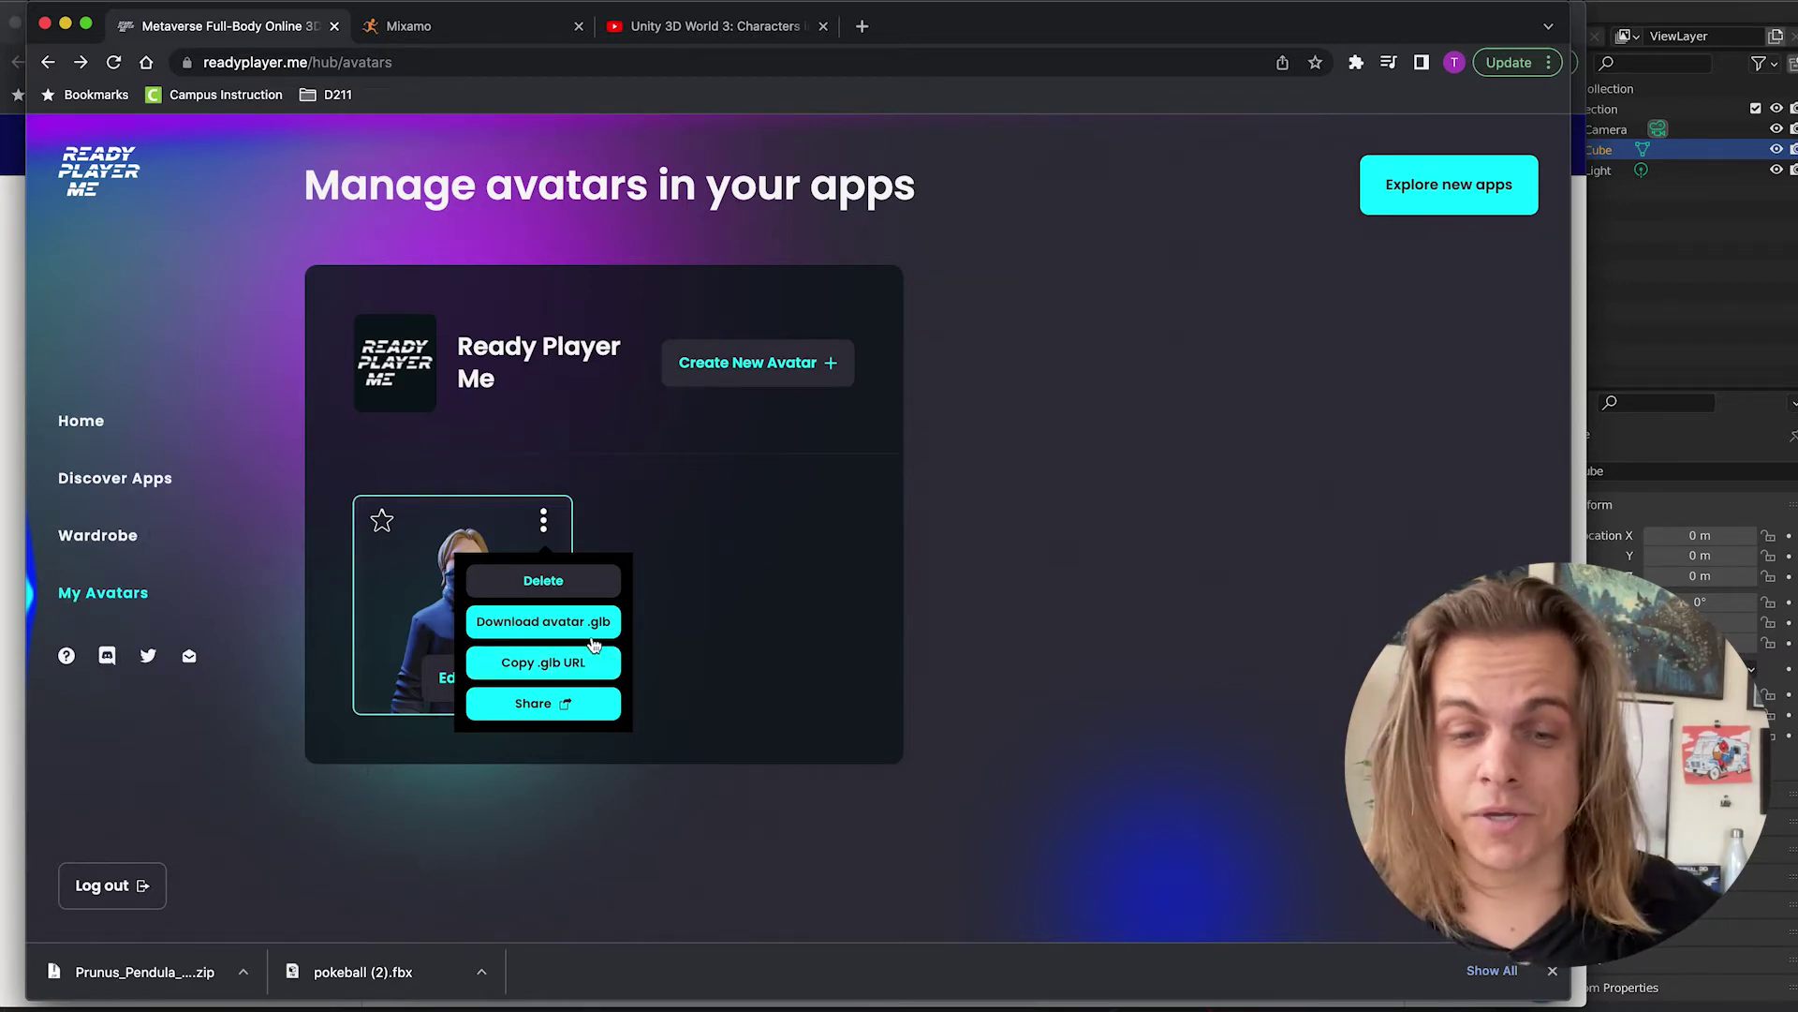
click(604, 629)
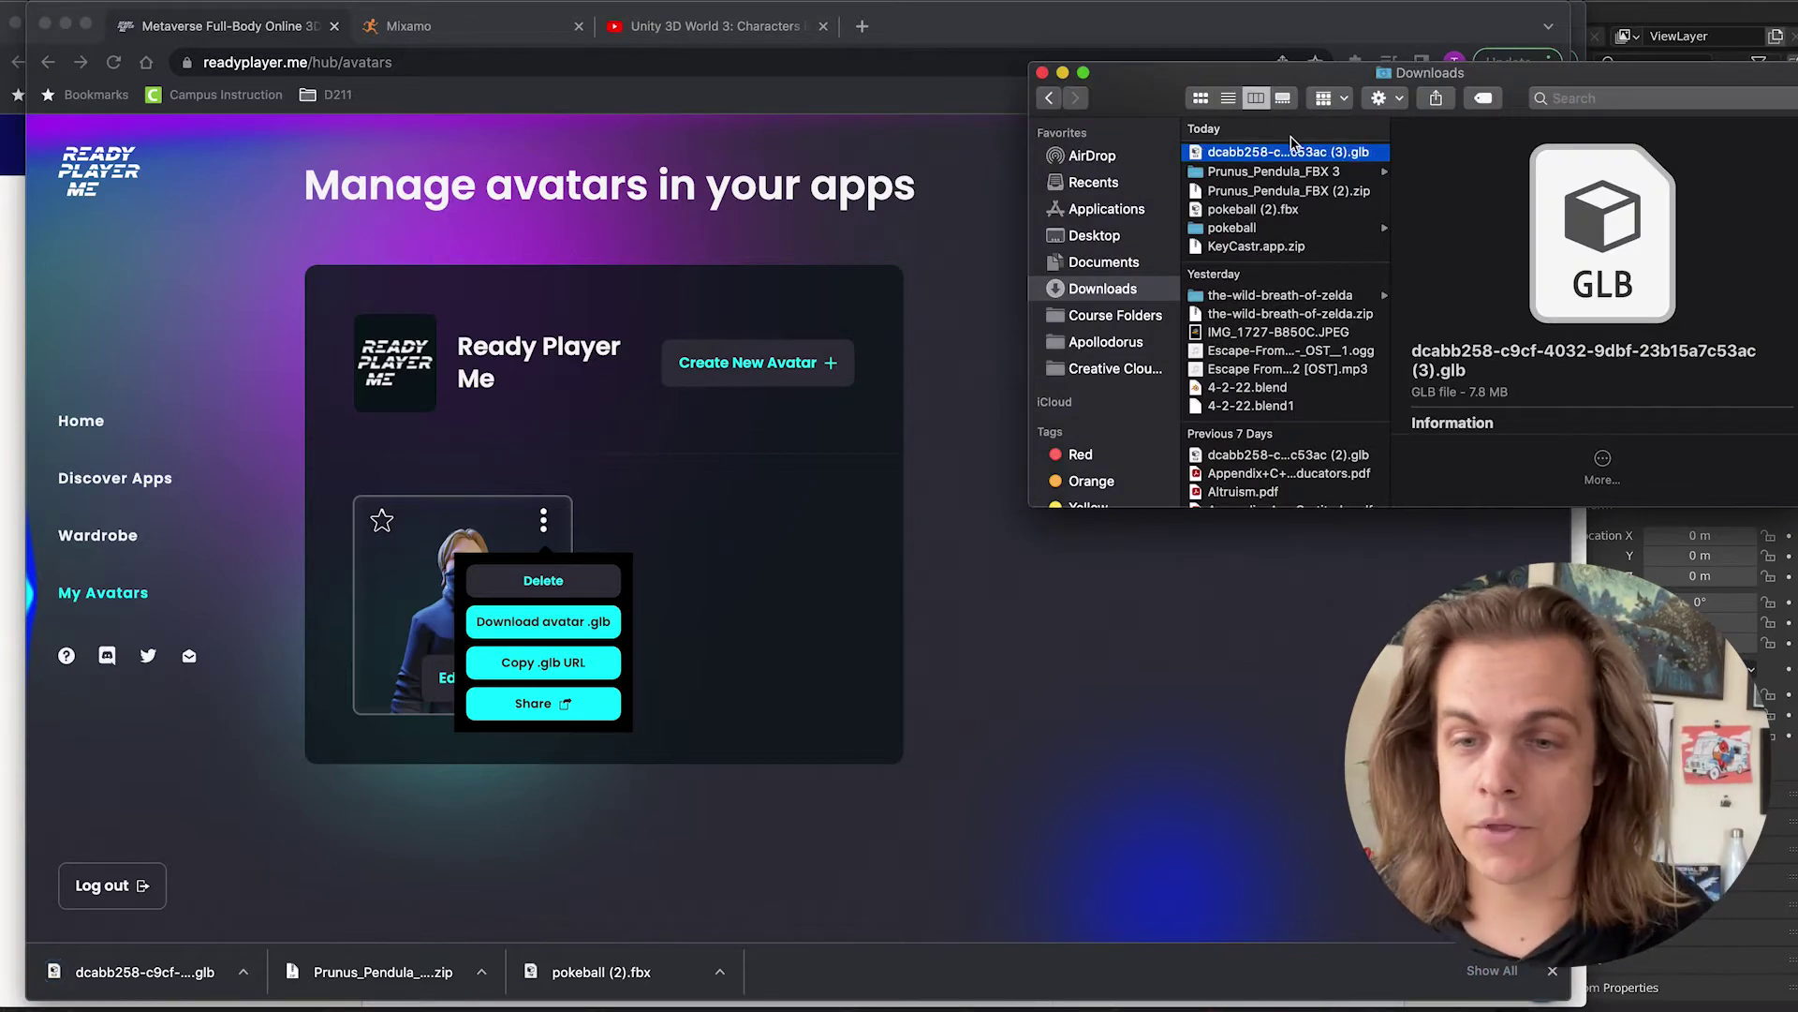
Rename the downloaded avatar file in Downloads to 'jenner tutorial.glb'
key(Return)
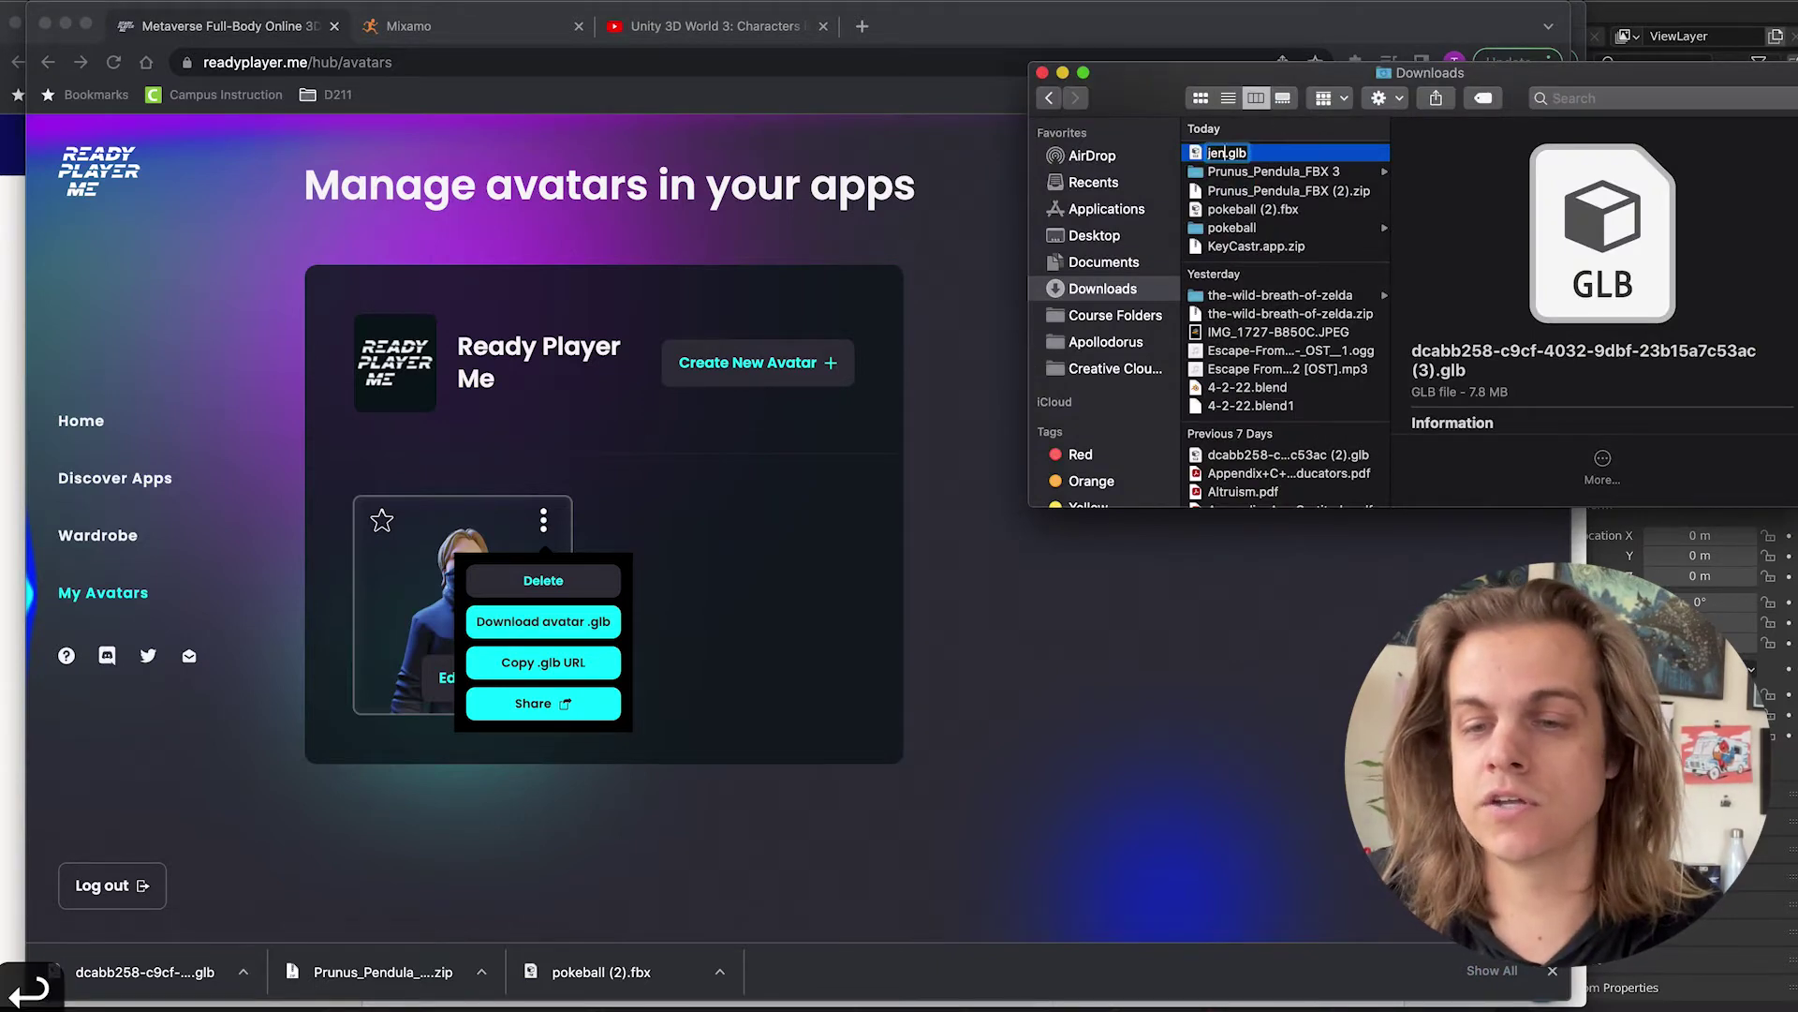
text(jenner tutorial)
key(Return)
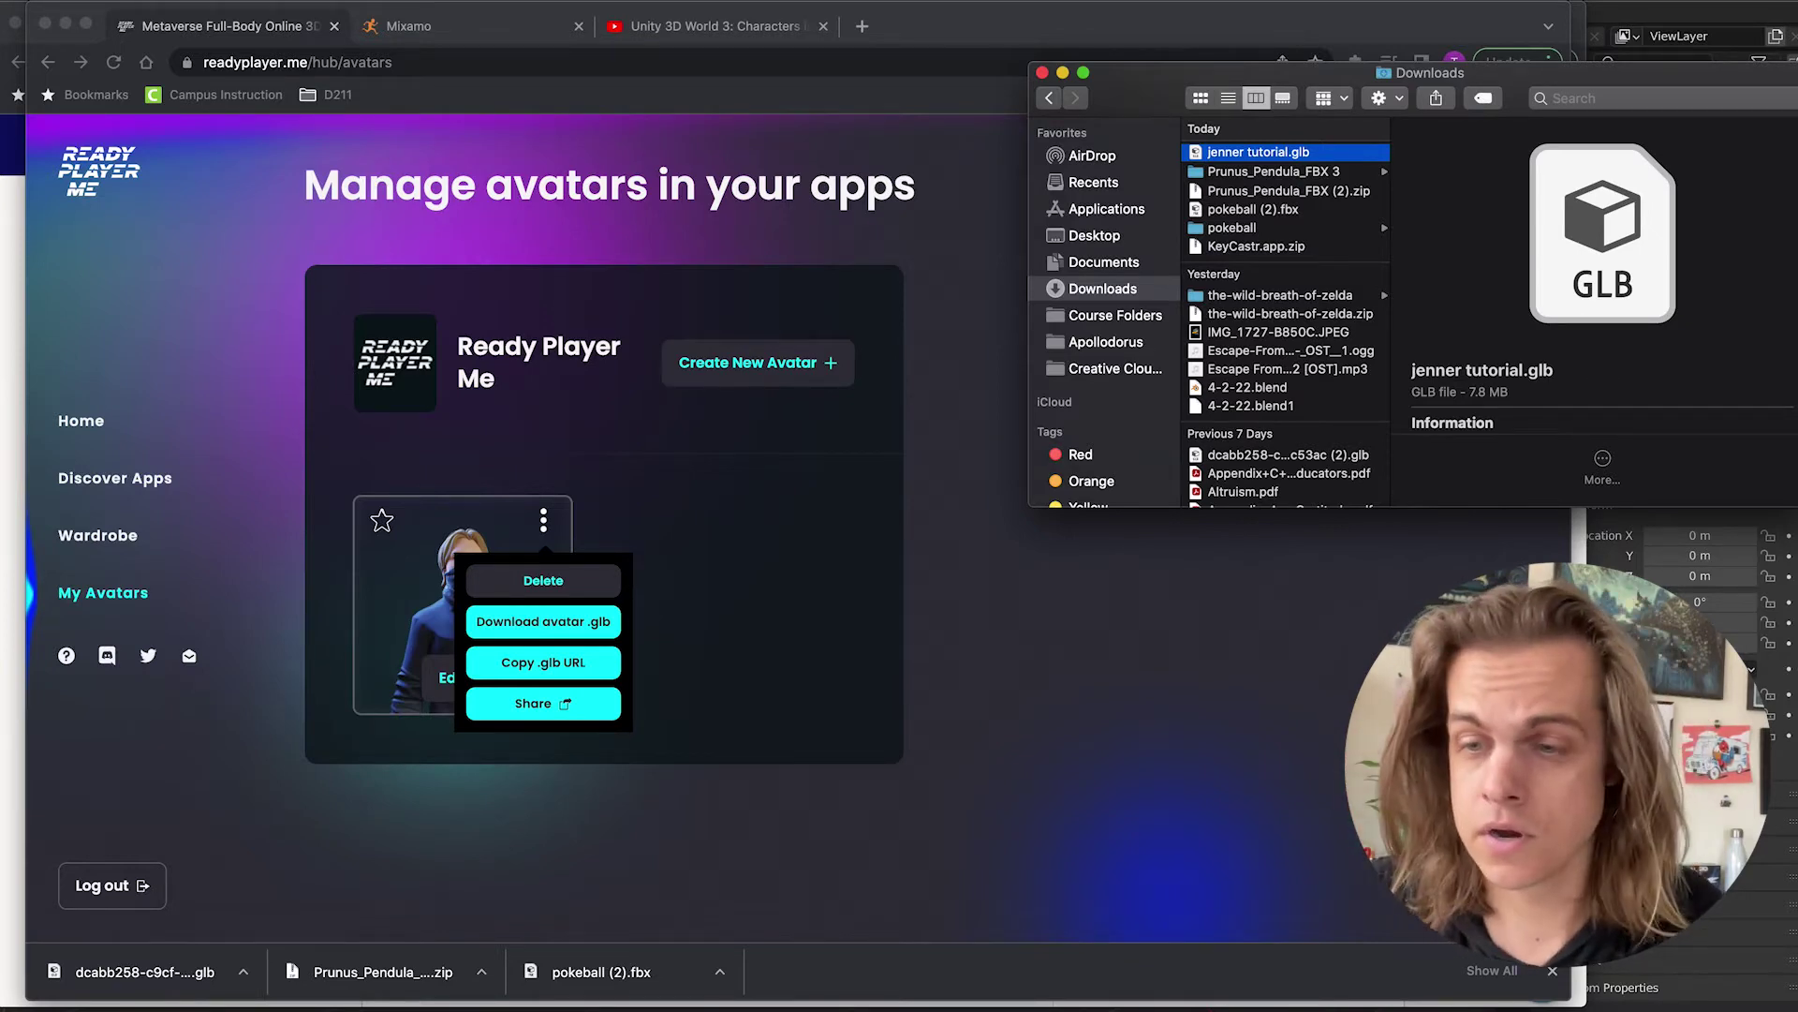
In Blender, delete the default camera, cube and light
click(1607, 13)
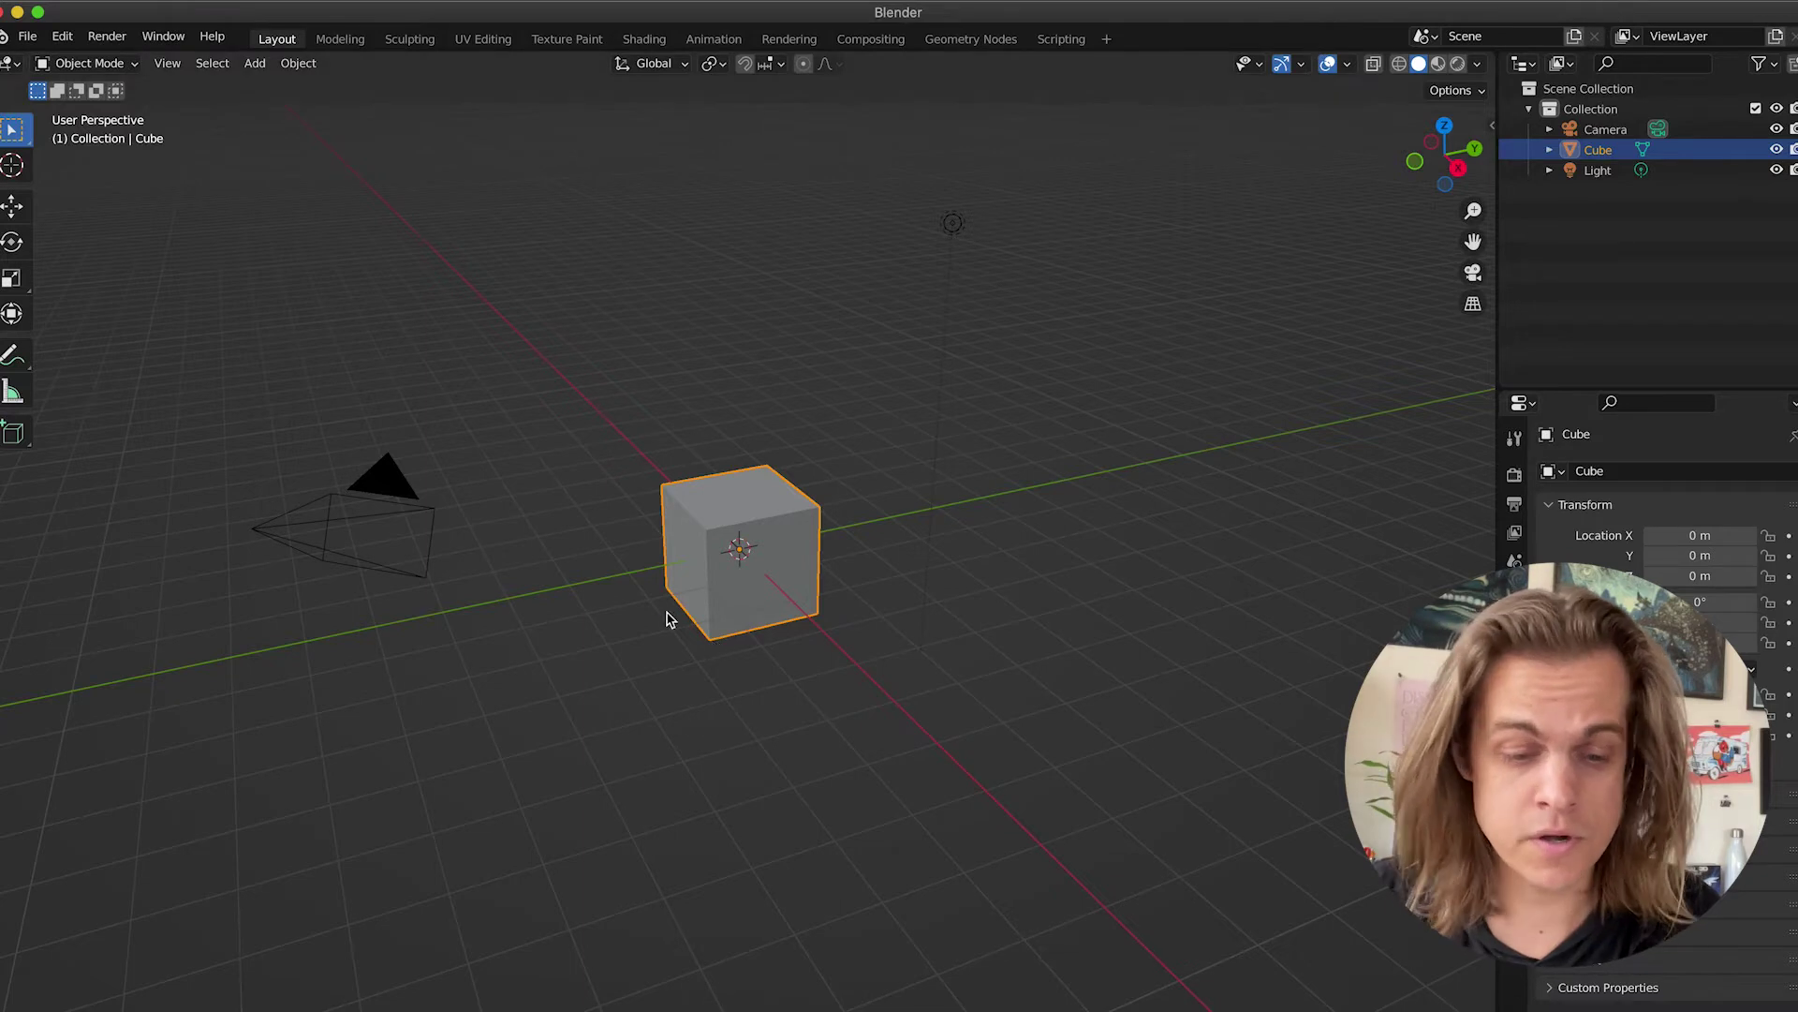
key(a)
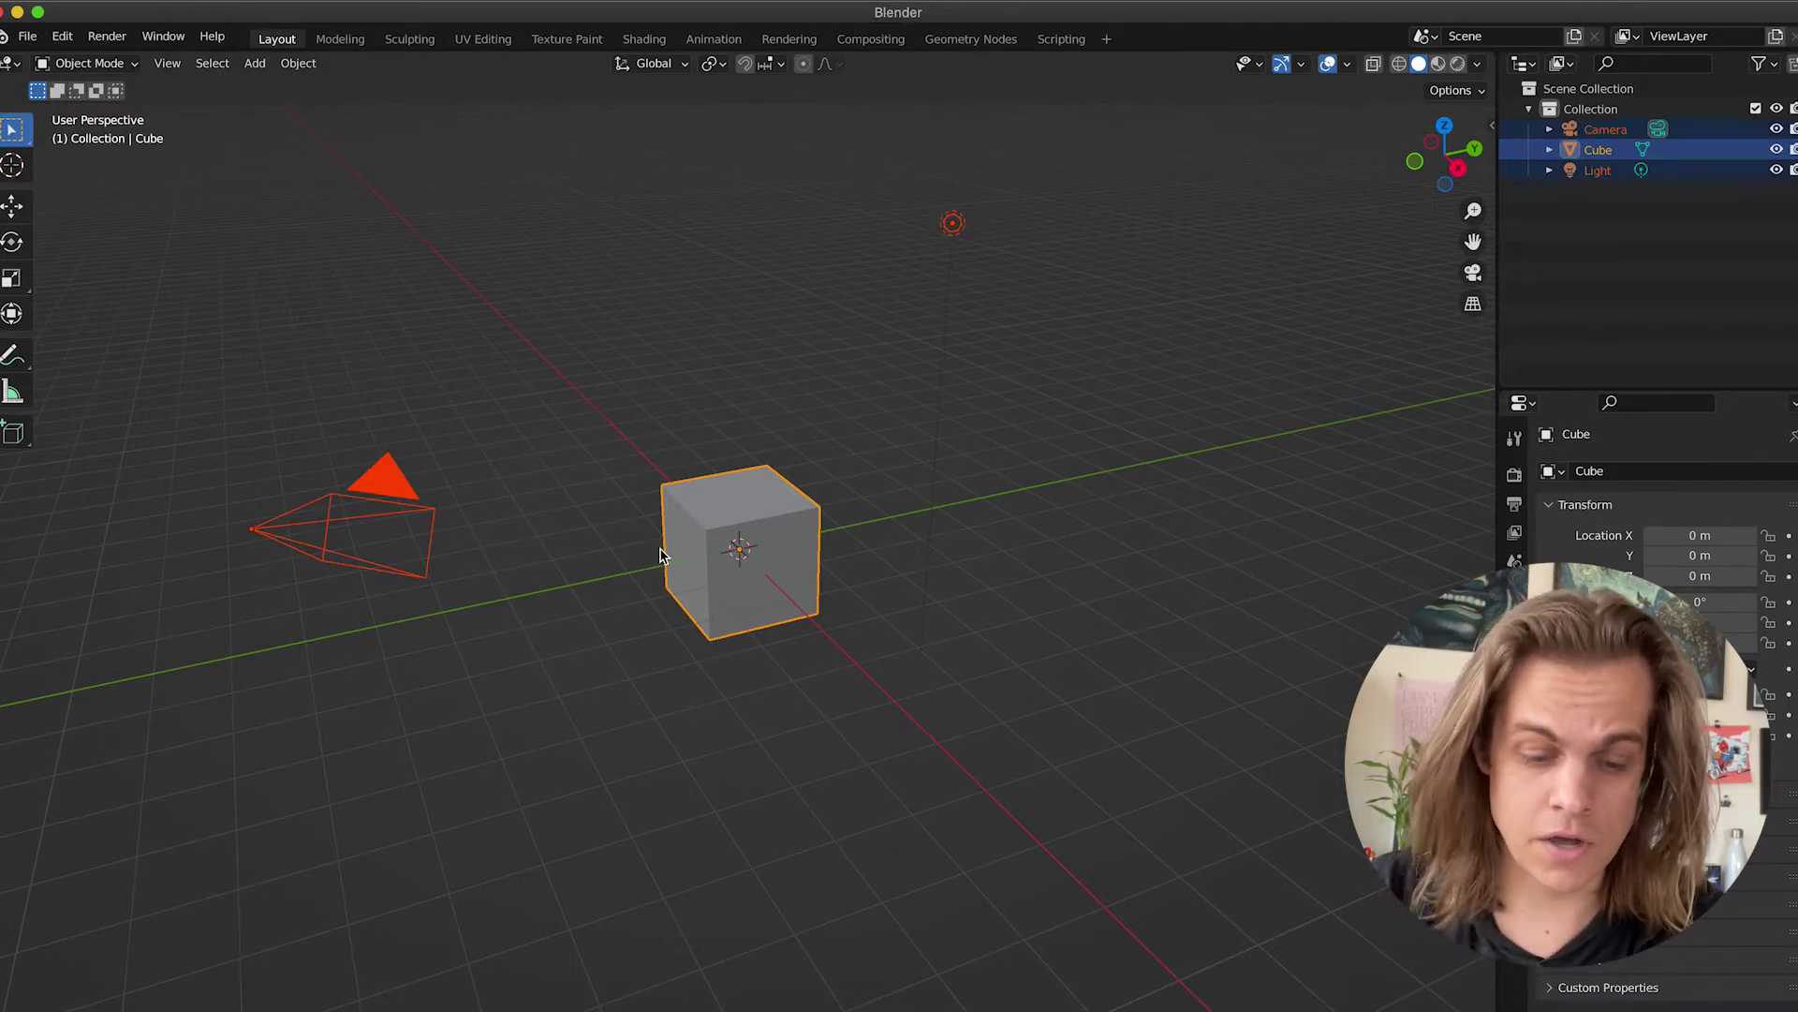
key(x)
click(660, 552)
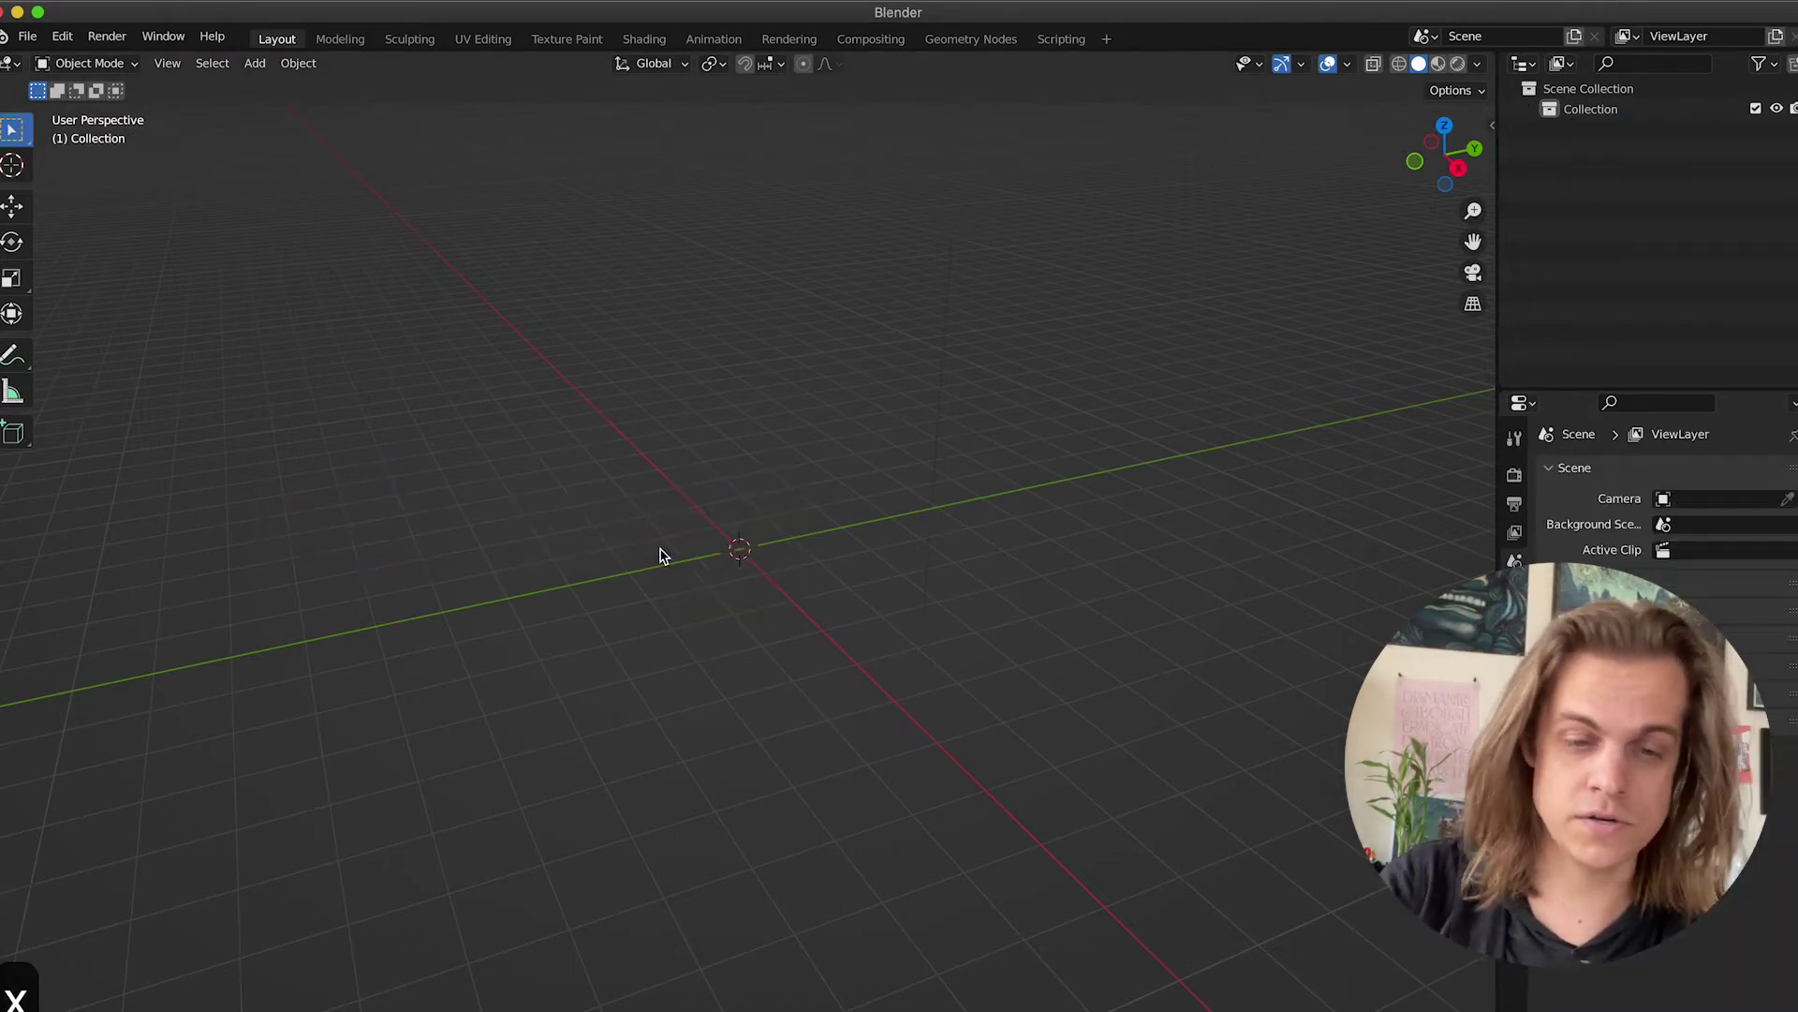
Import jenner tutorial.glb from Downloads as a glTF 2.0 file
click(27, 36)
mouse_move(89, 314)
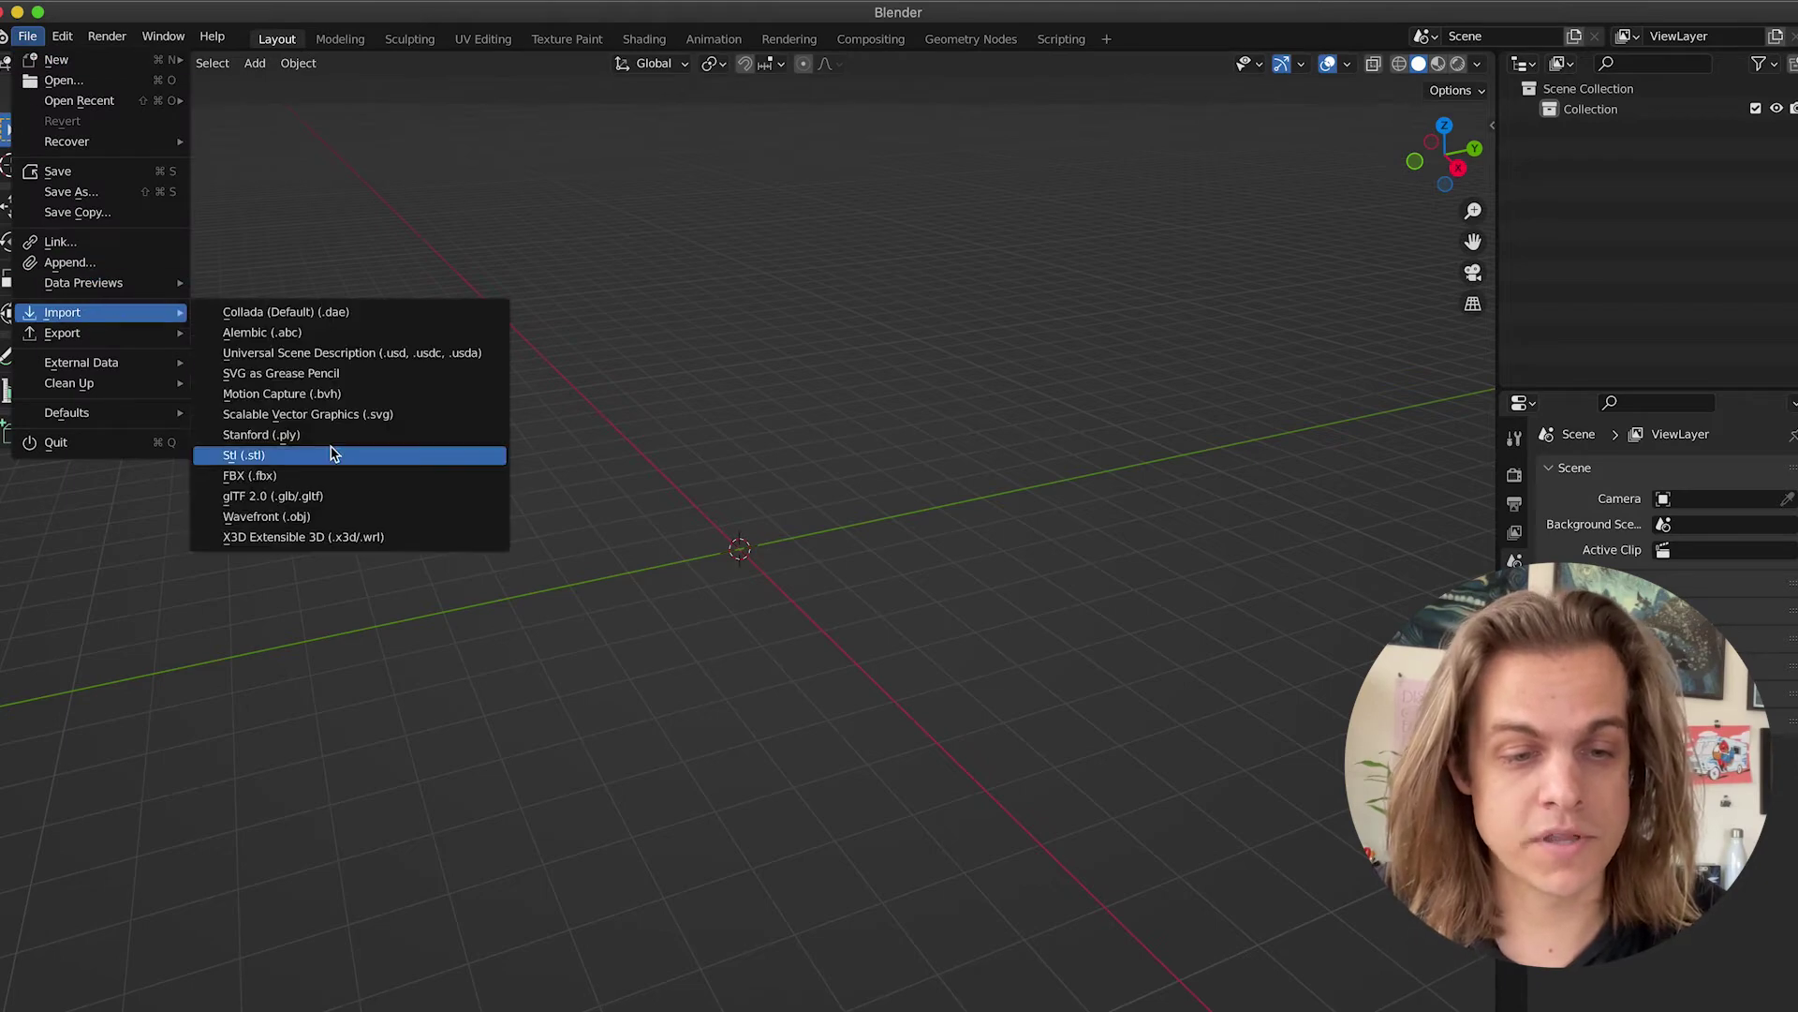
click(318, 501)
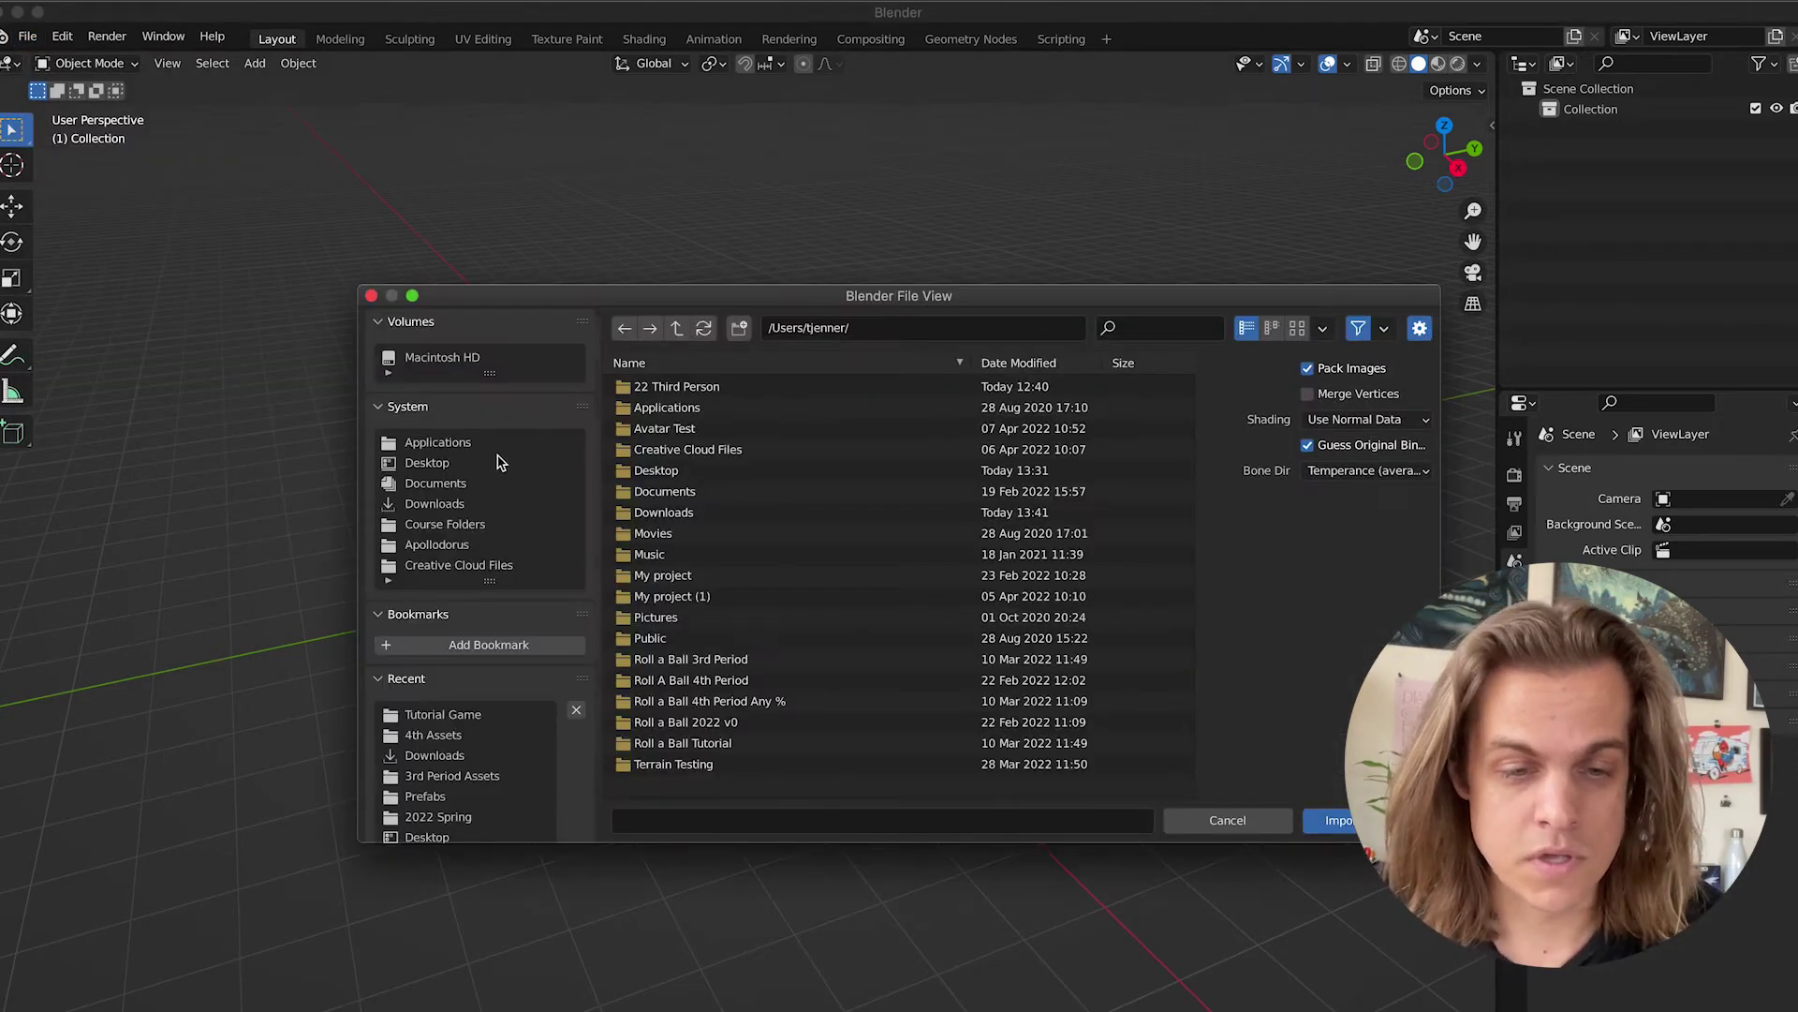
click(448, 504)
scroll(693, 749, down, 10)
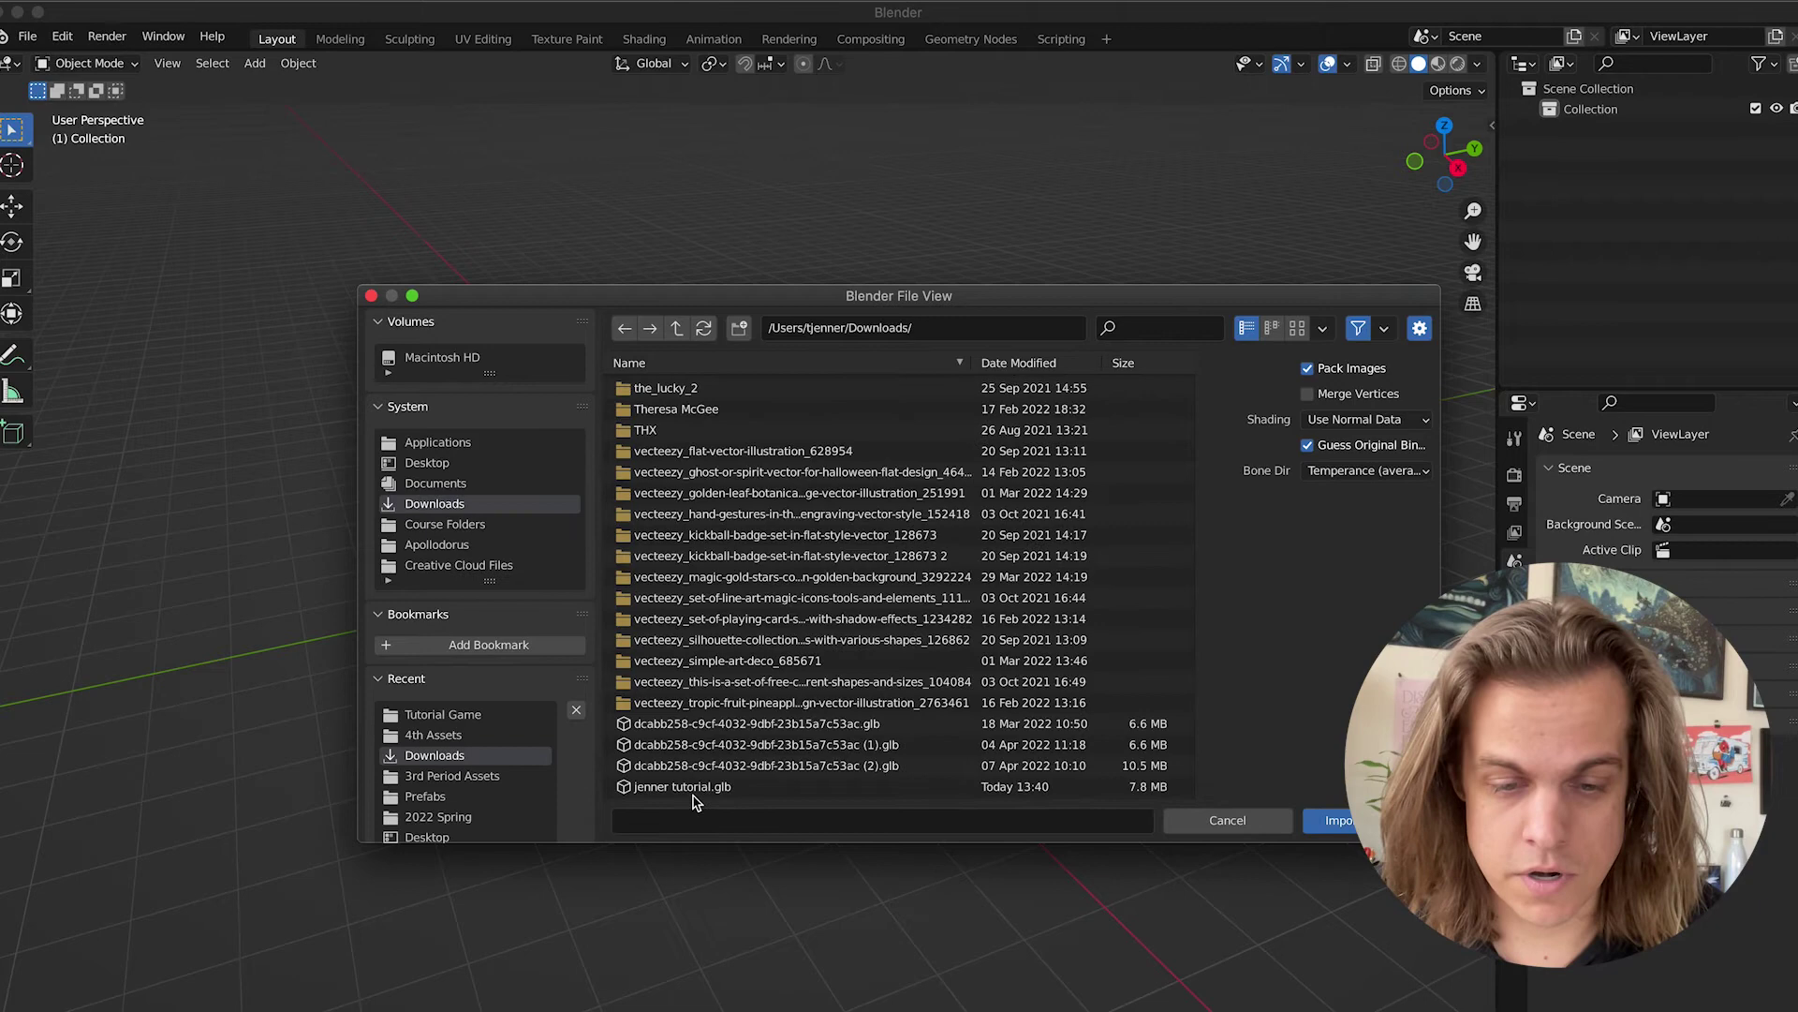
click(682, 787)
click(1312, 819)
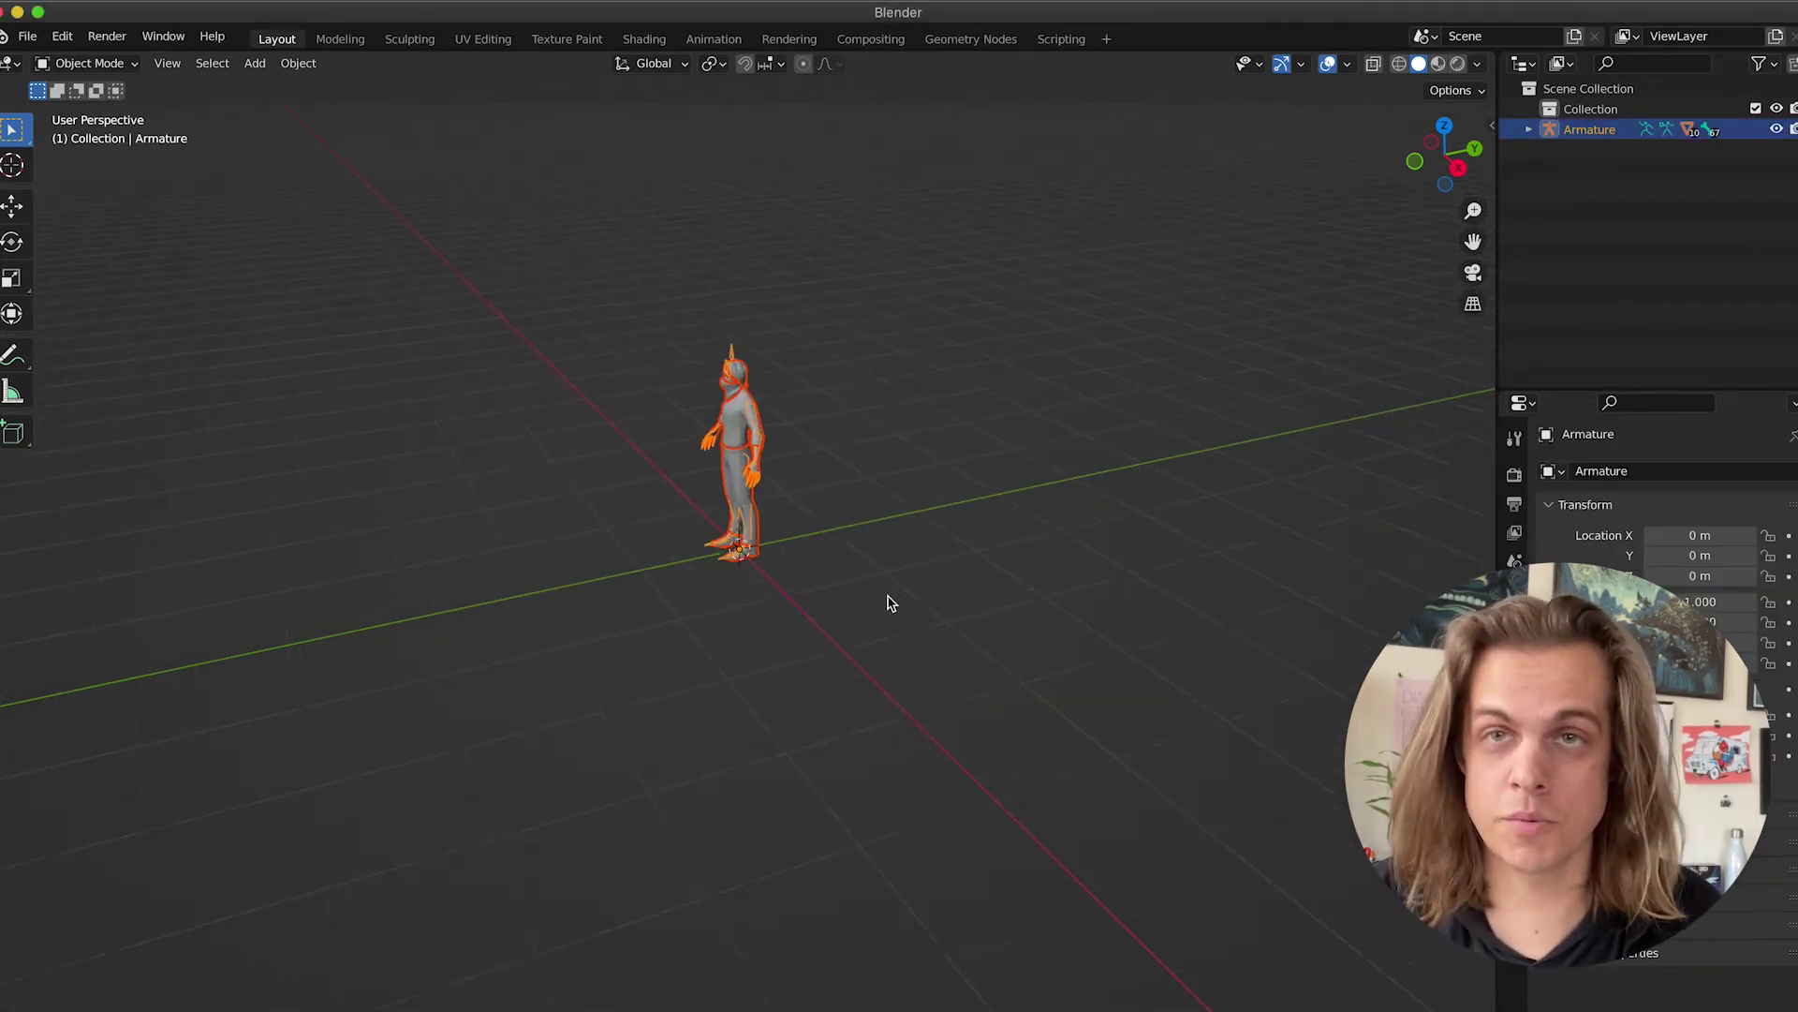
Display the imported avatar in Material Preview shading, deselected, to see its textures
scroll(776, 486, right, 10)
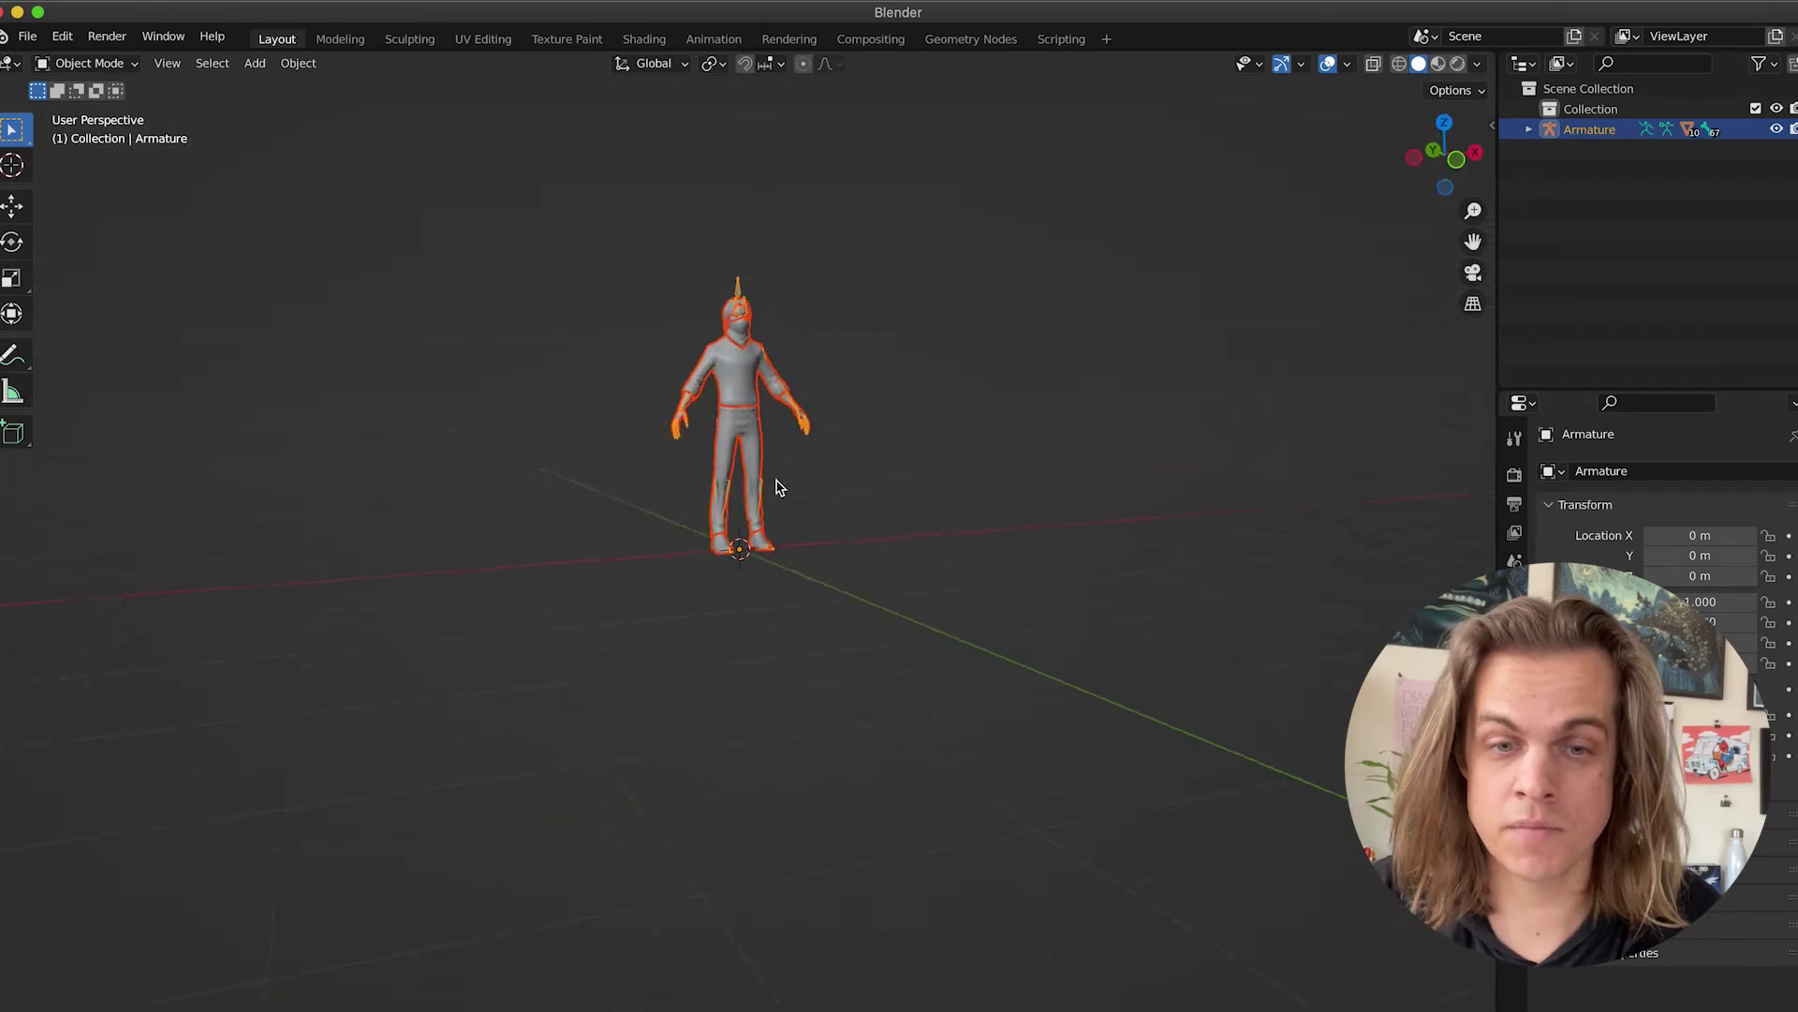
key(grave)
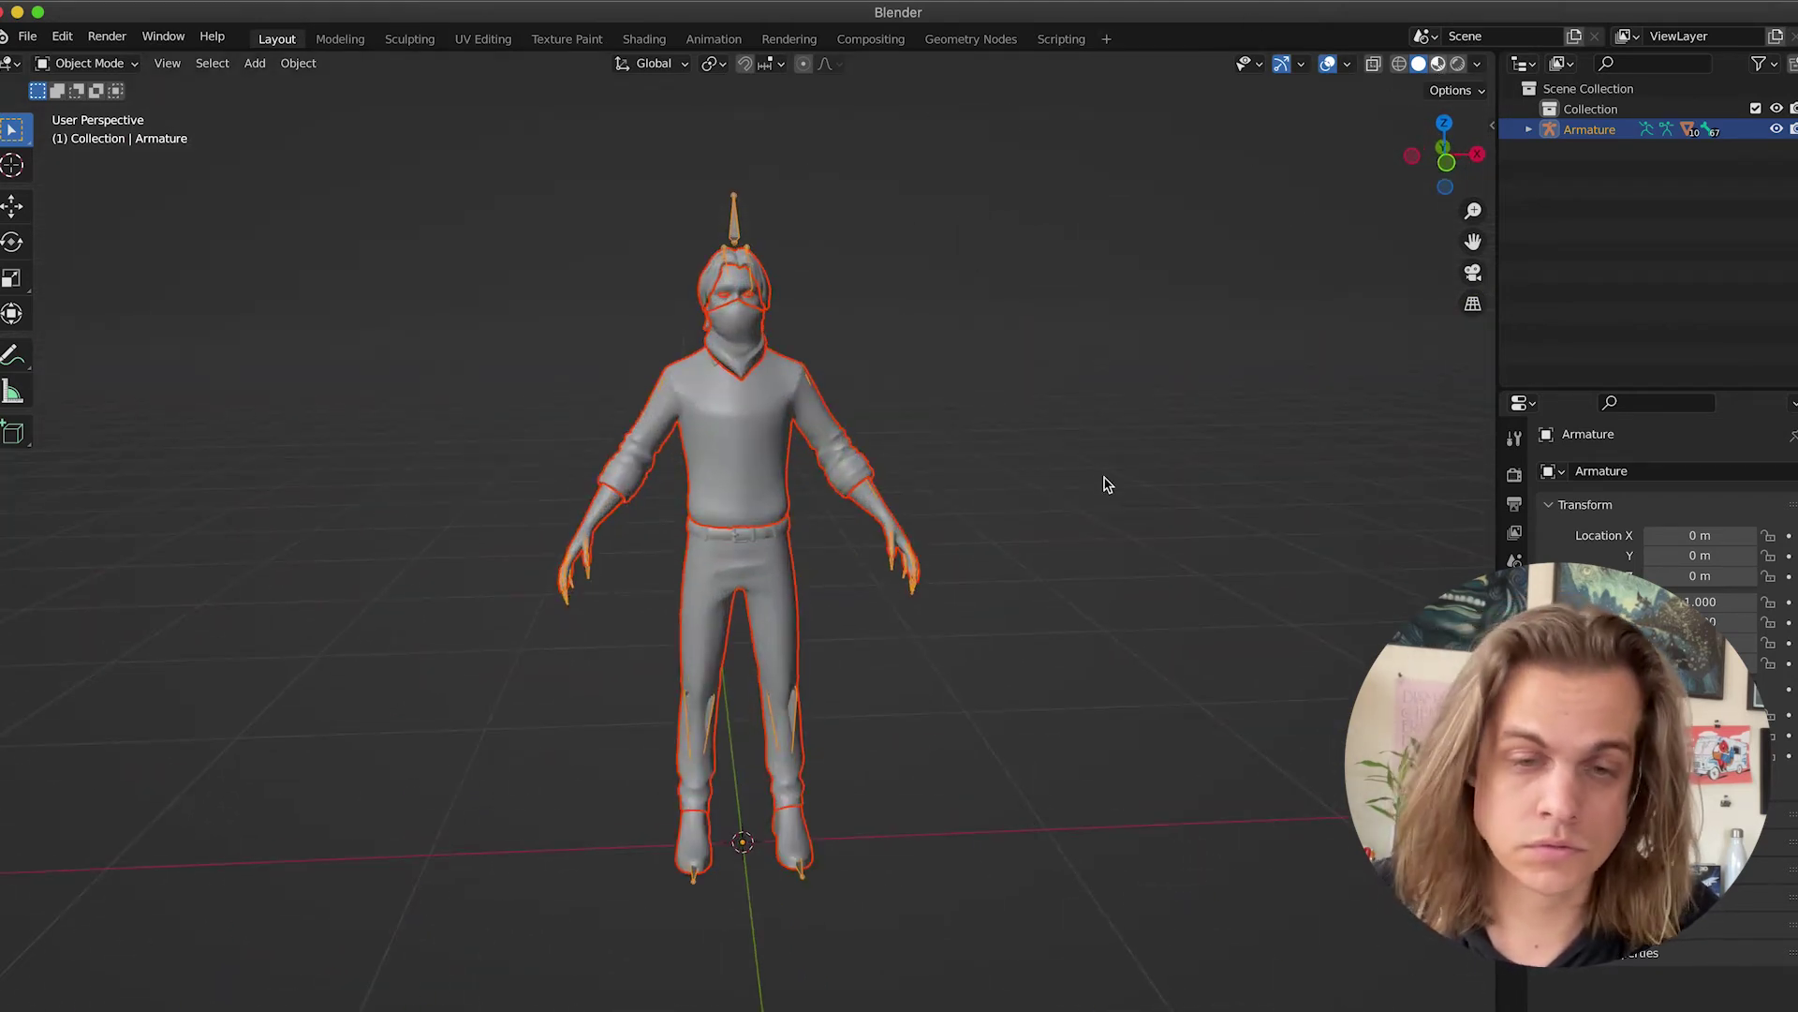
key(z)
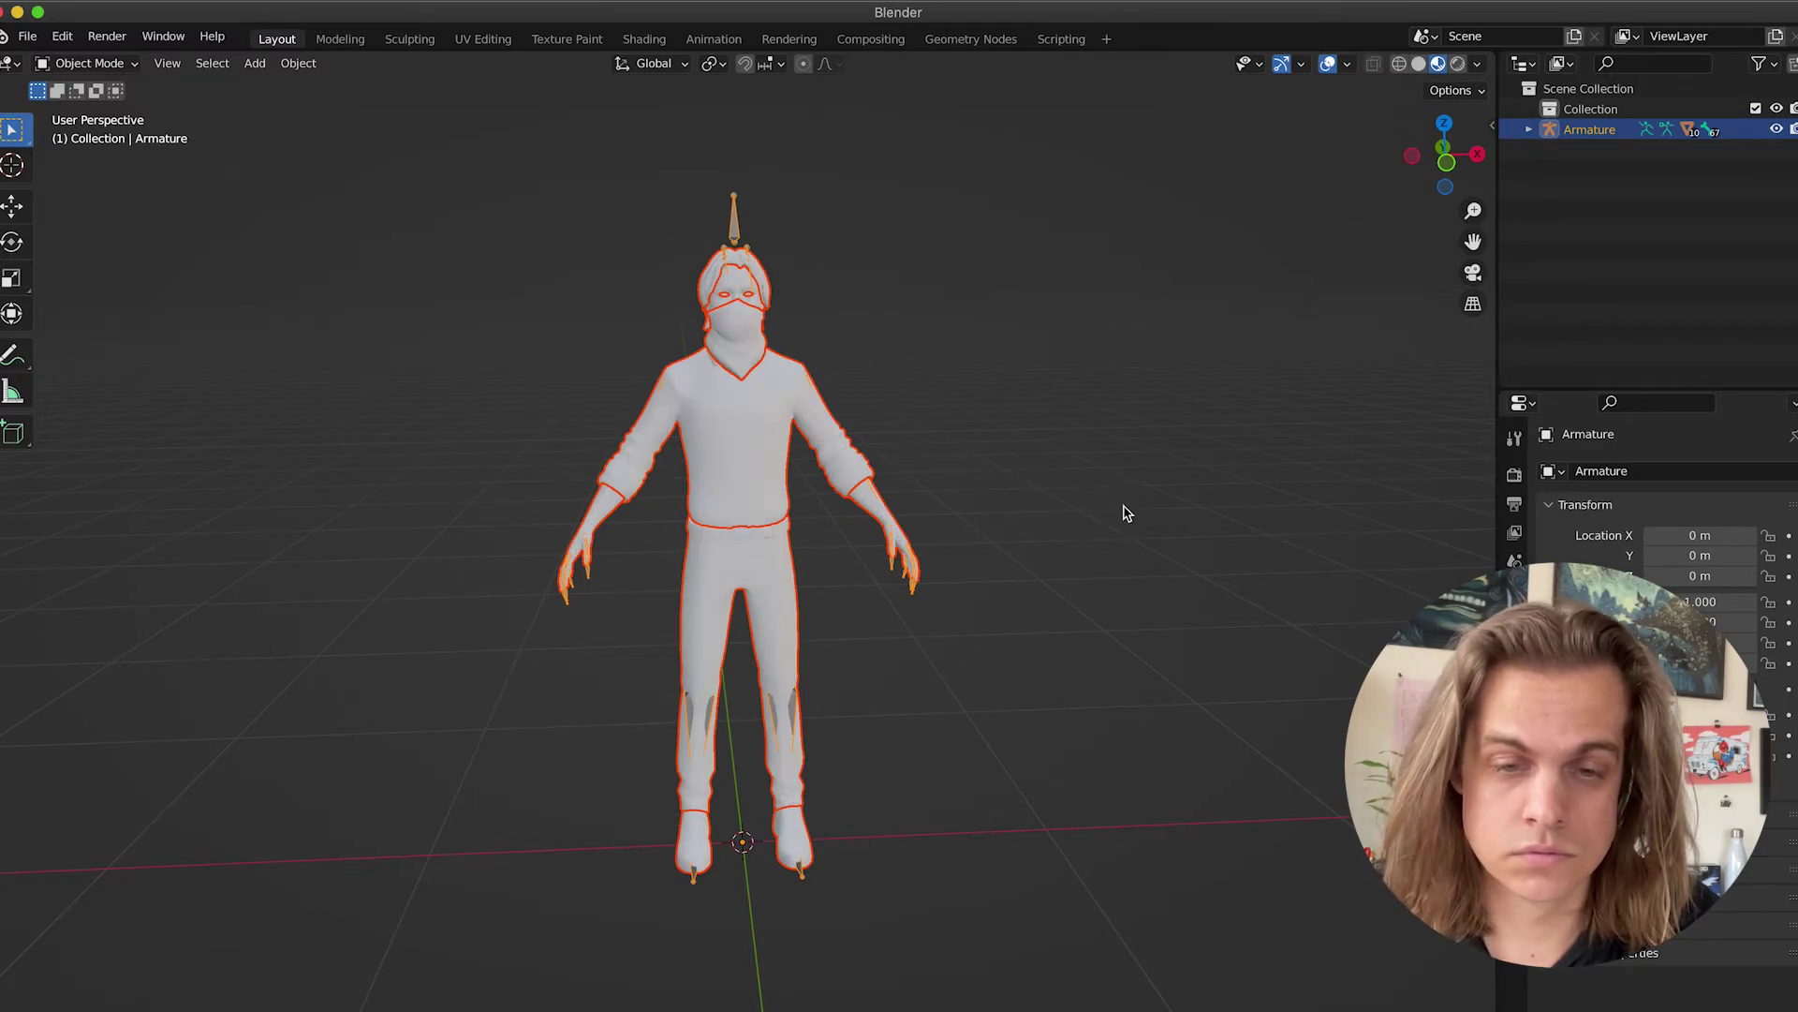
scroll(1141, 553, right, 5)
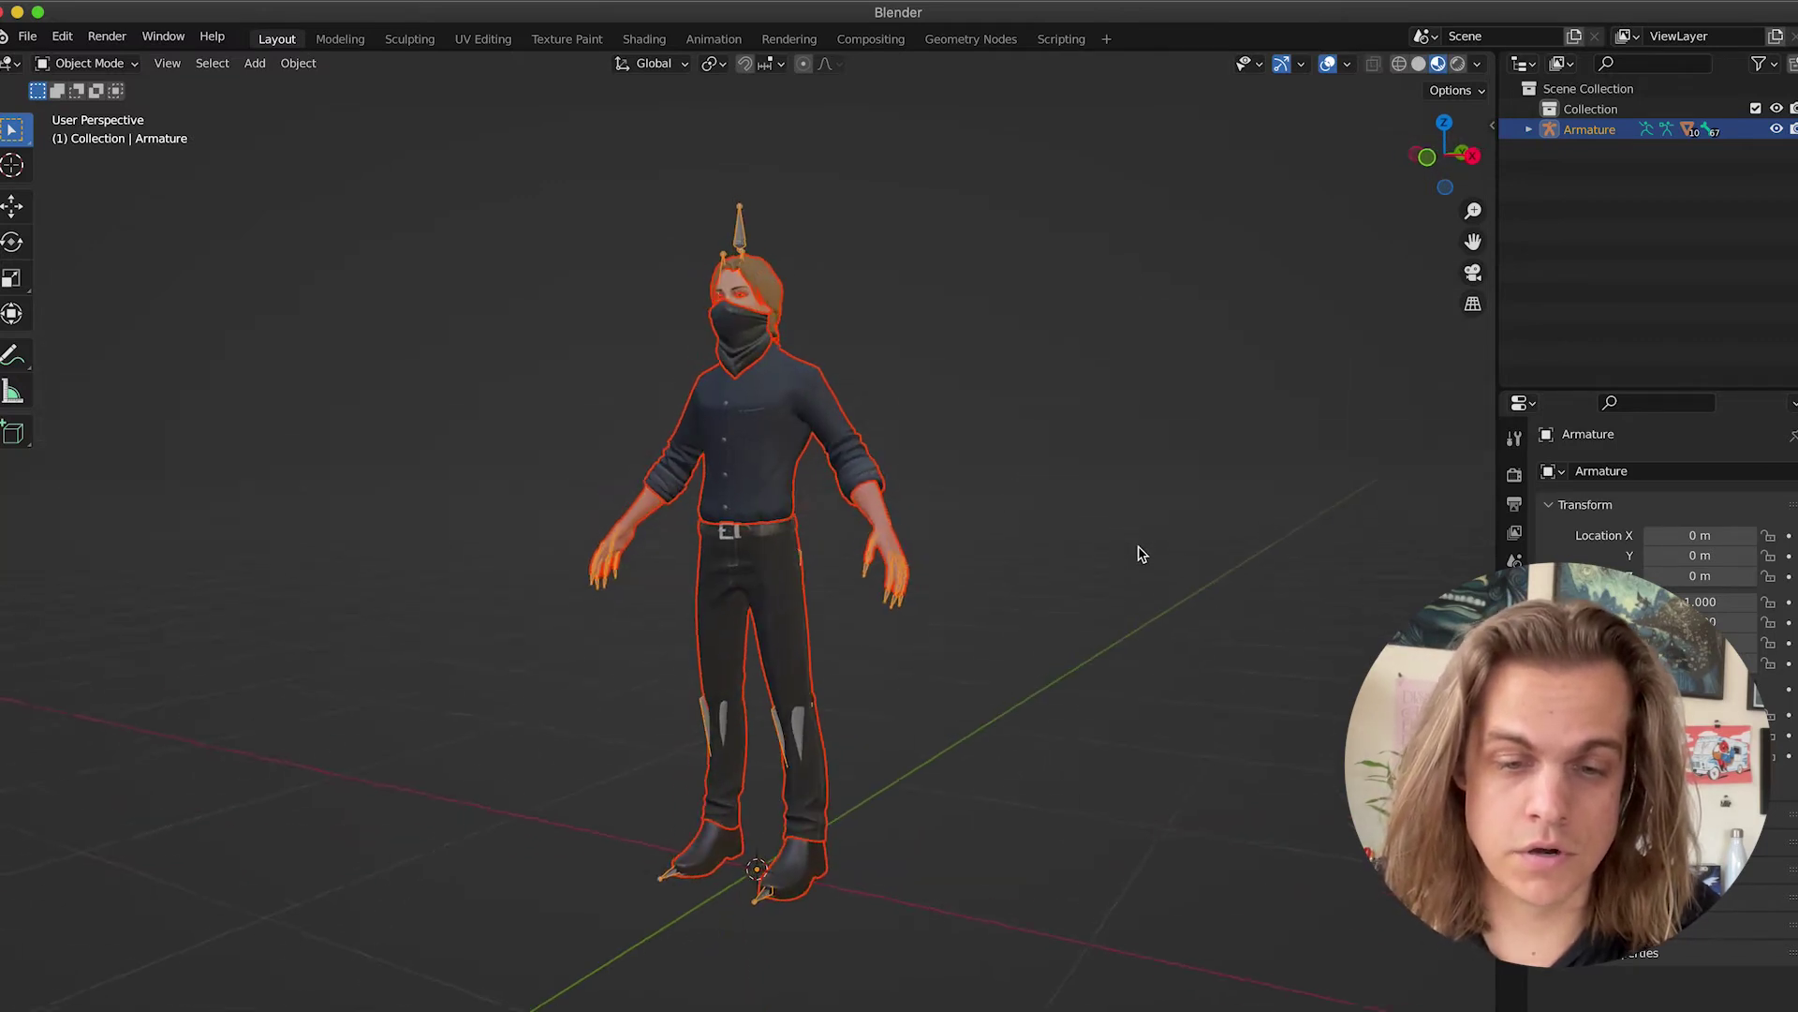
click(1141, 552)
scroll(1034, 552, right, 8)
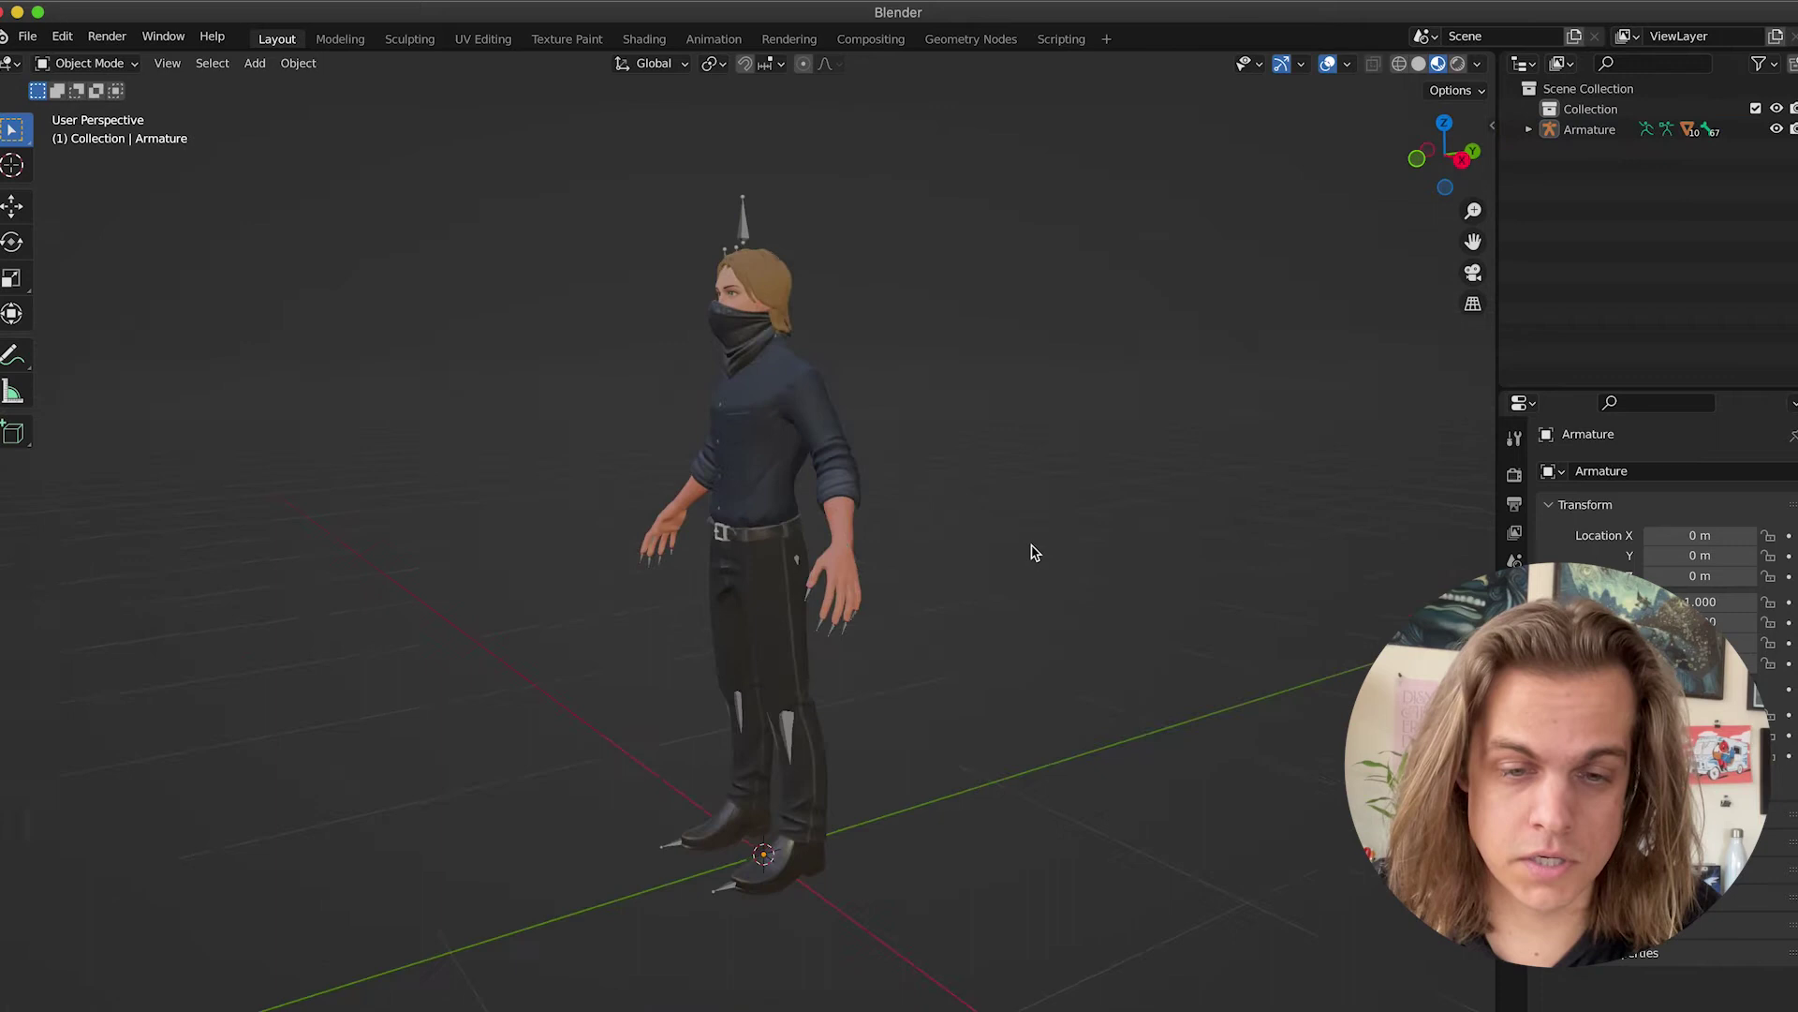
Select the whole avatar and start an FBX export named 'jenner avatar tutorial'
key(a)
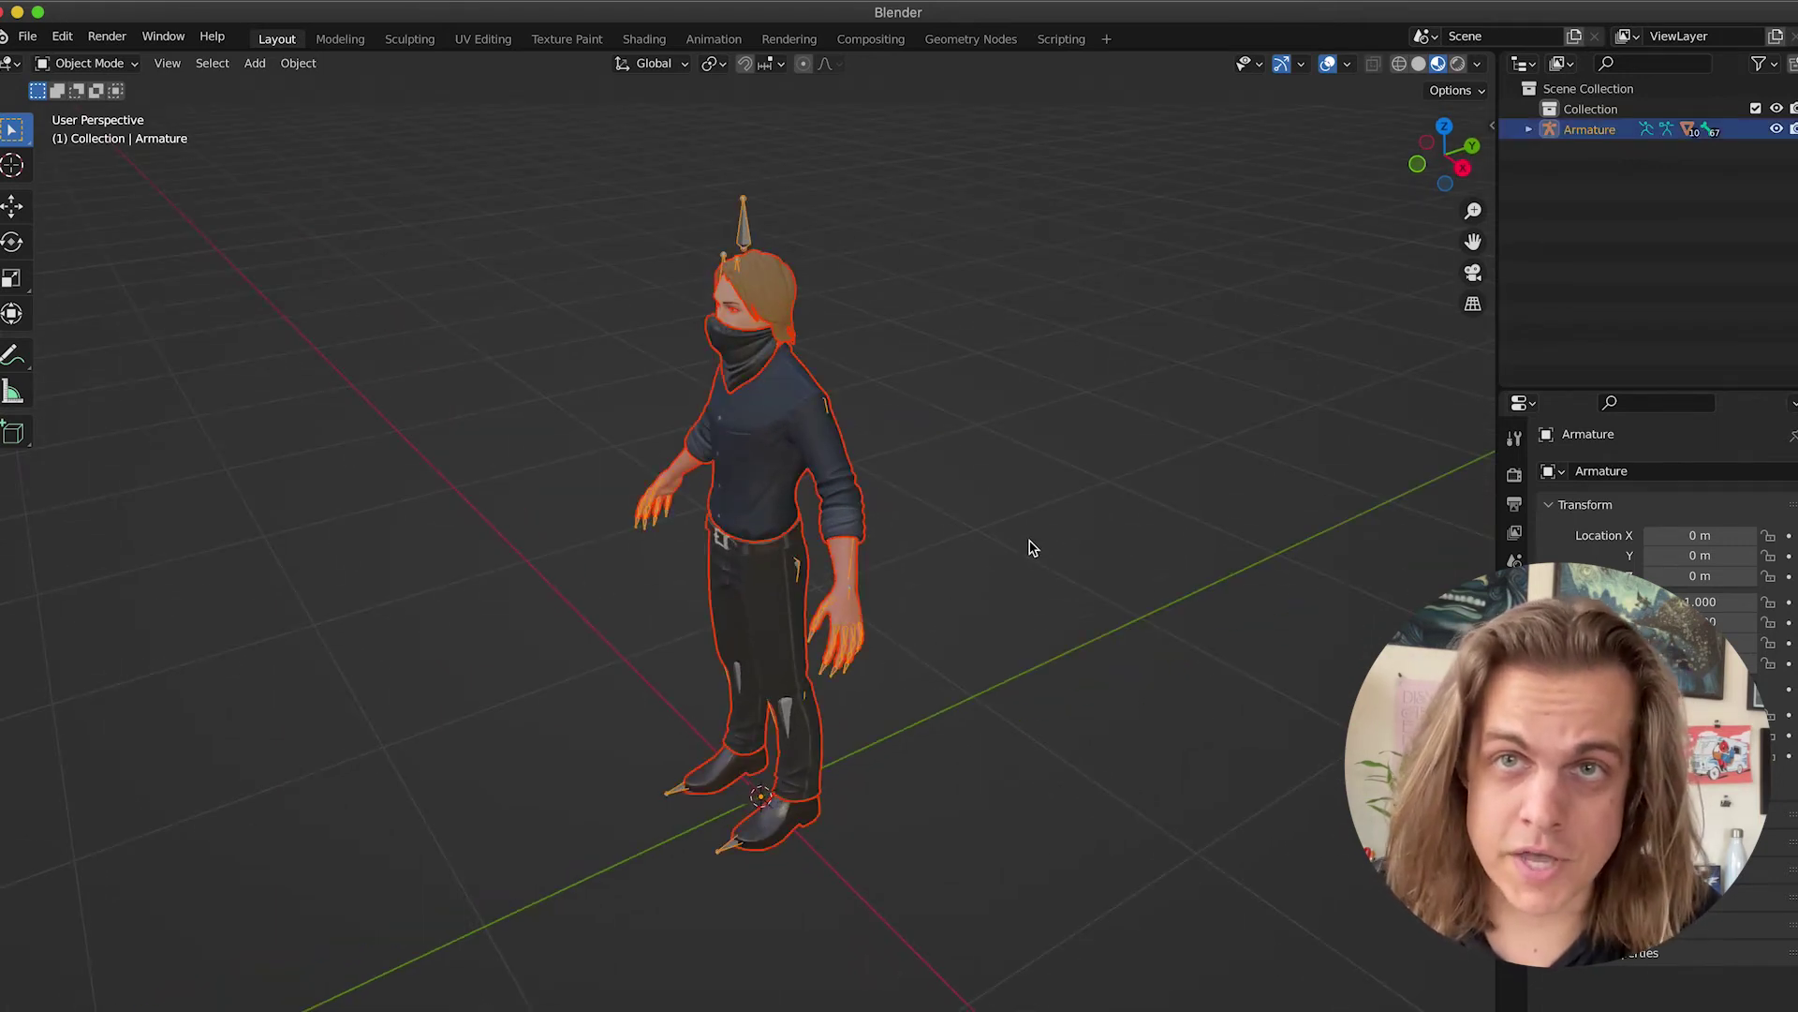
click(29, 43)
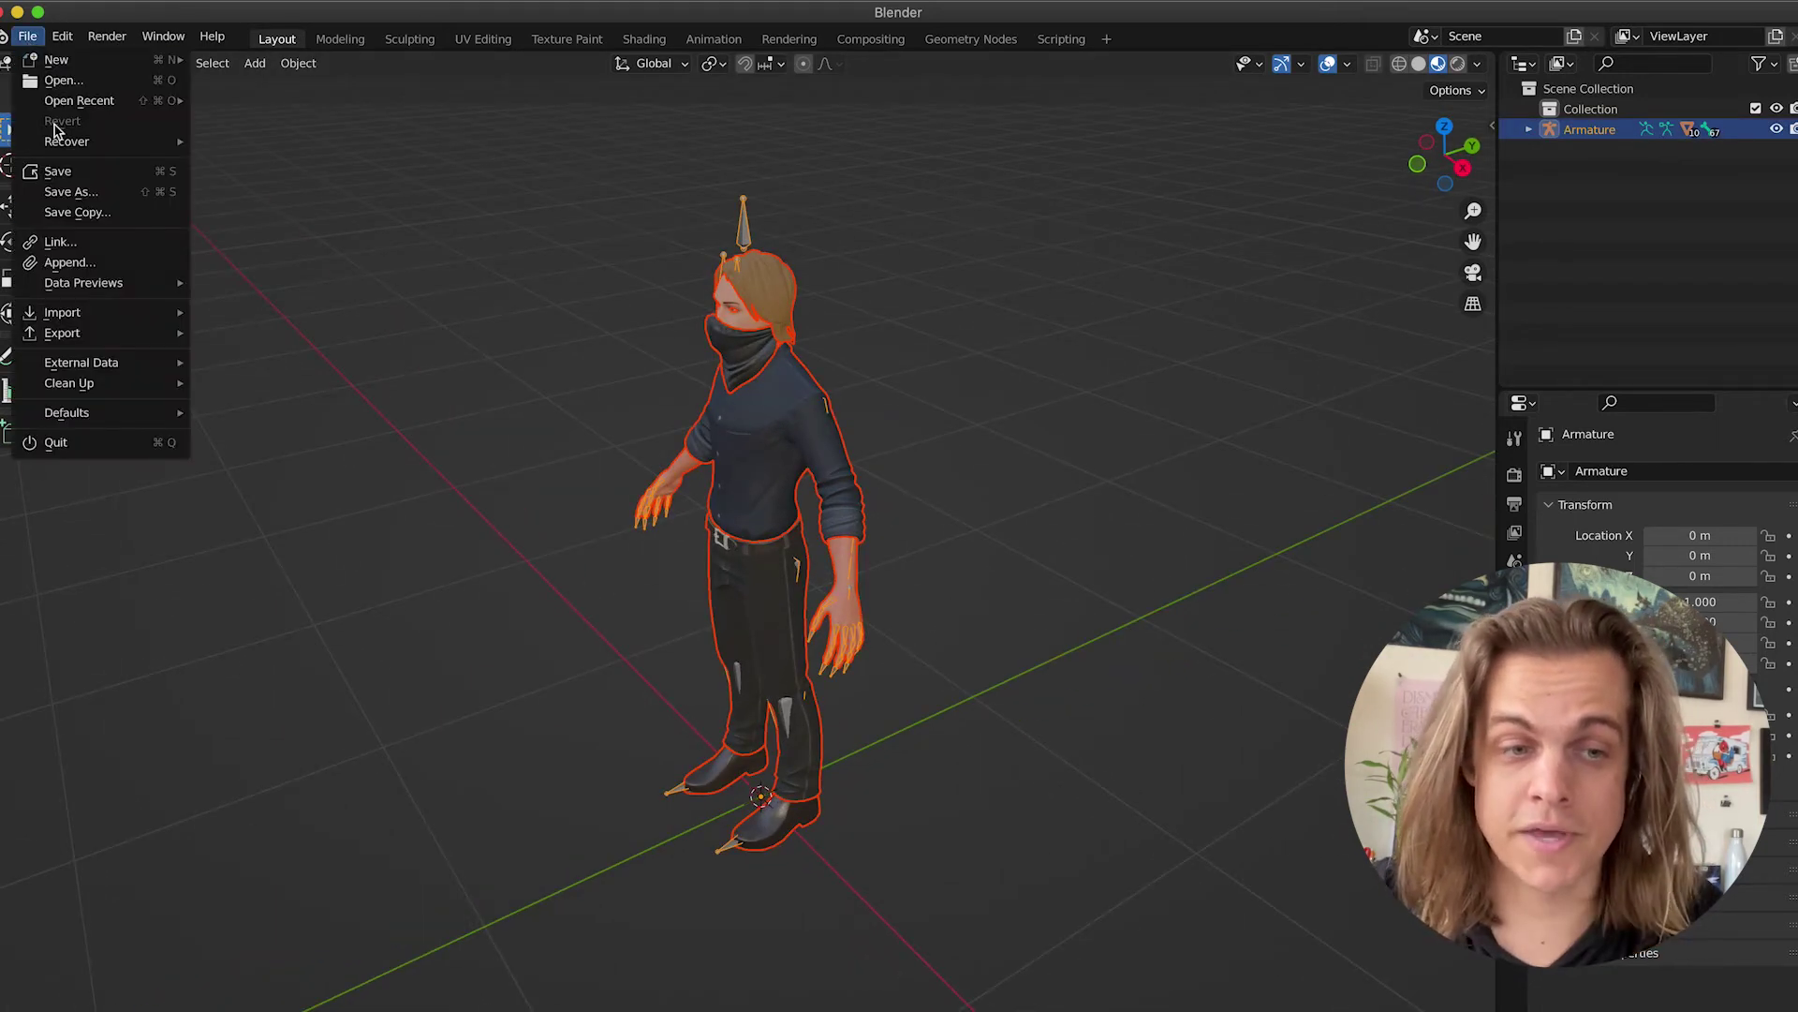
mouse_move(186, 342)
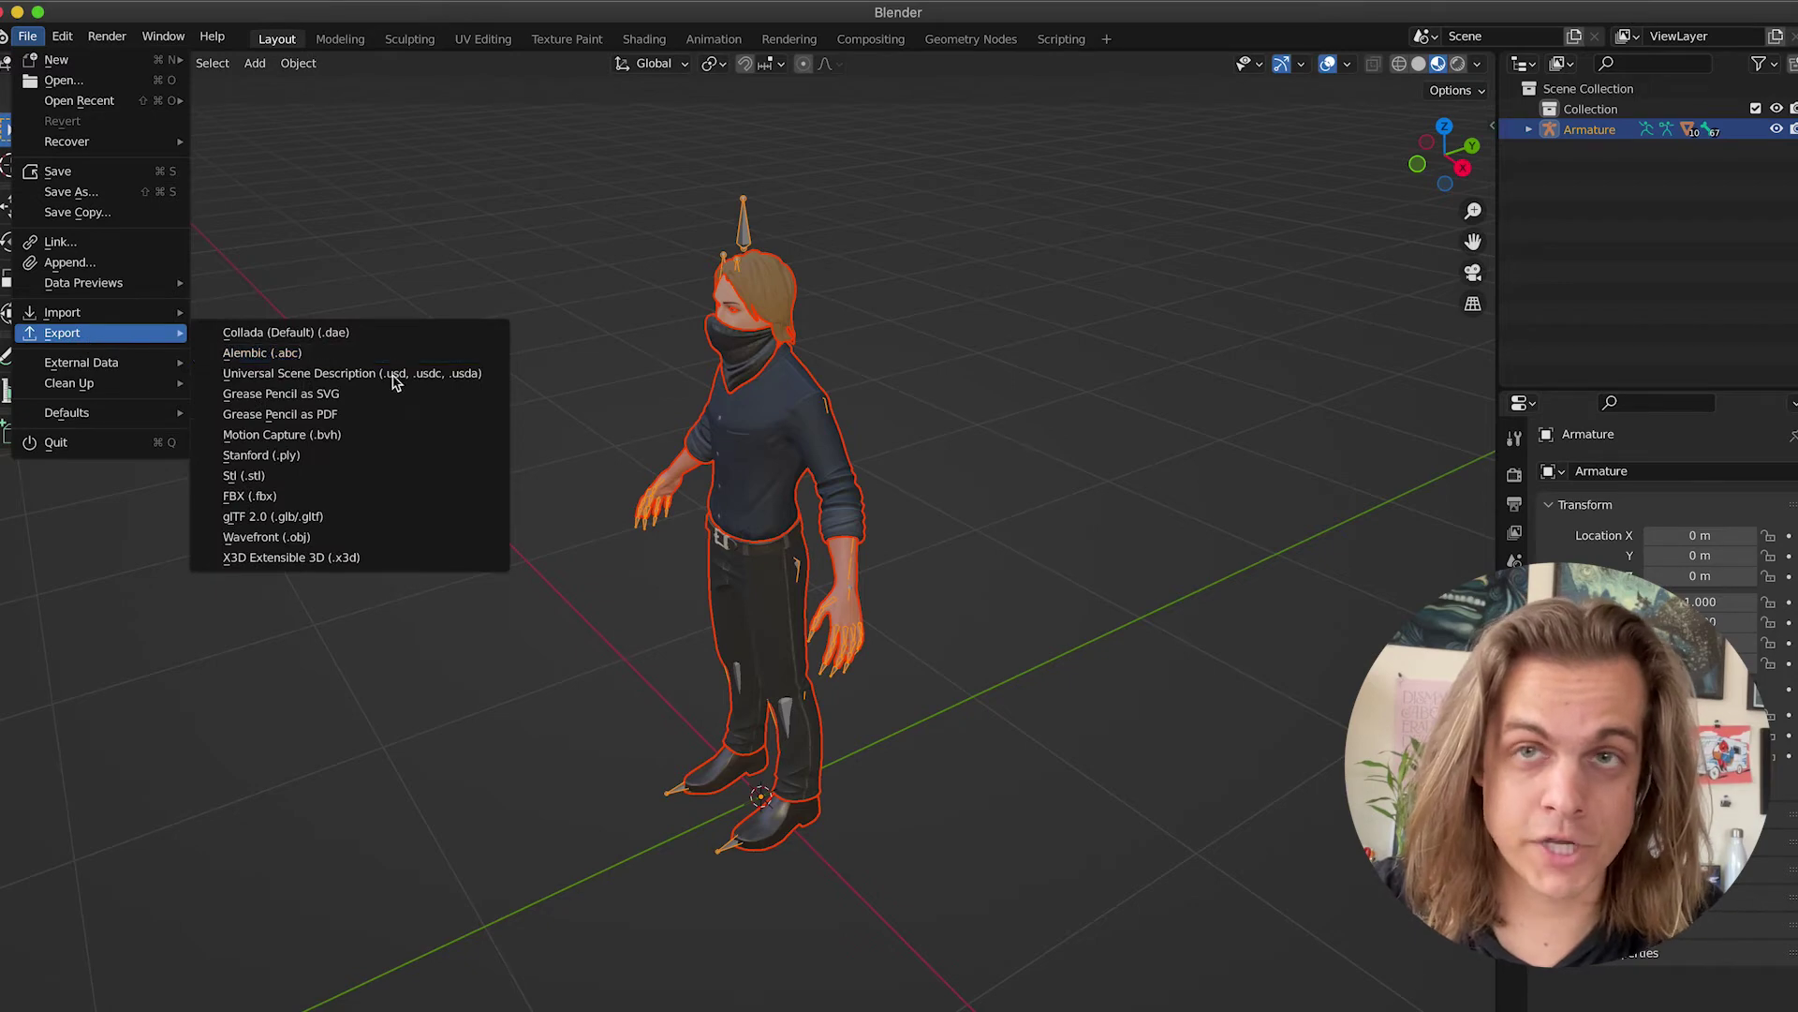
click(370, 500)
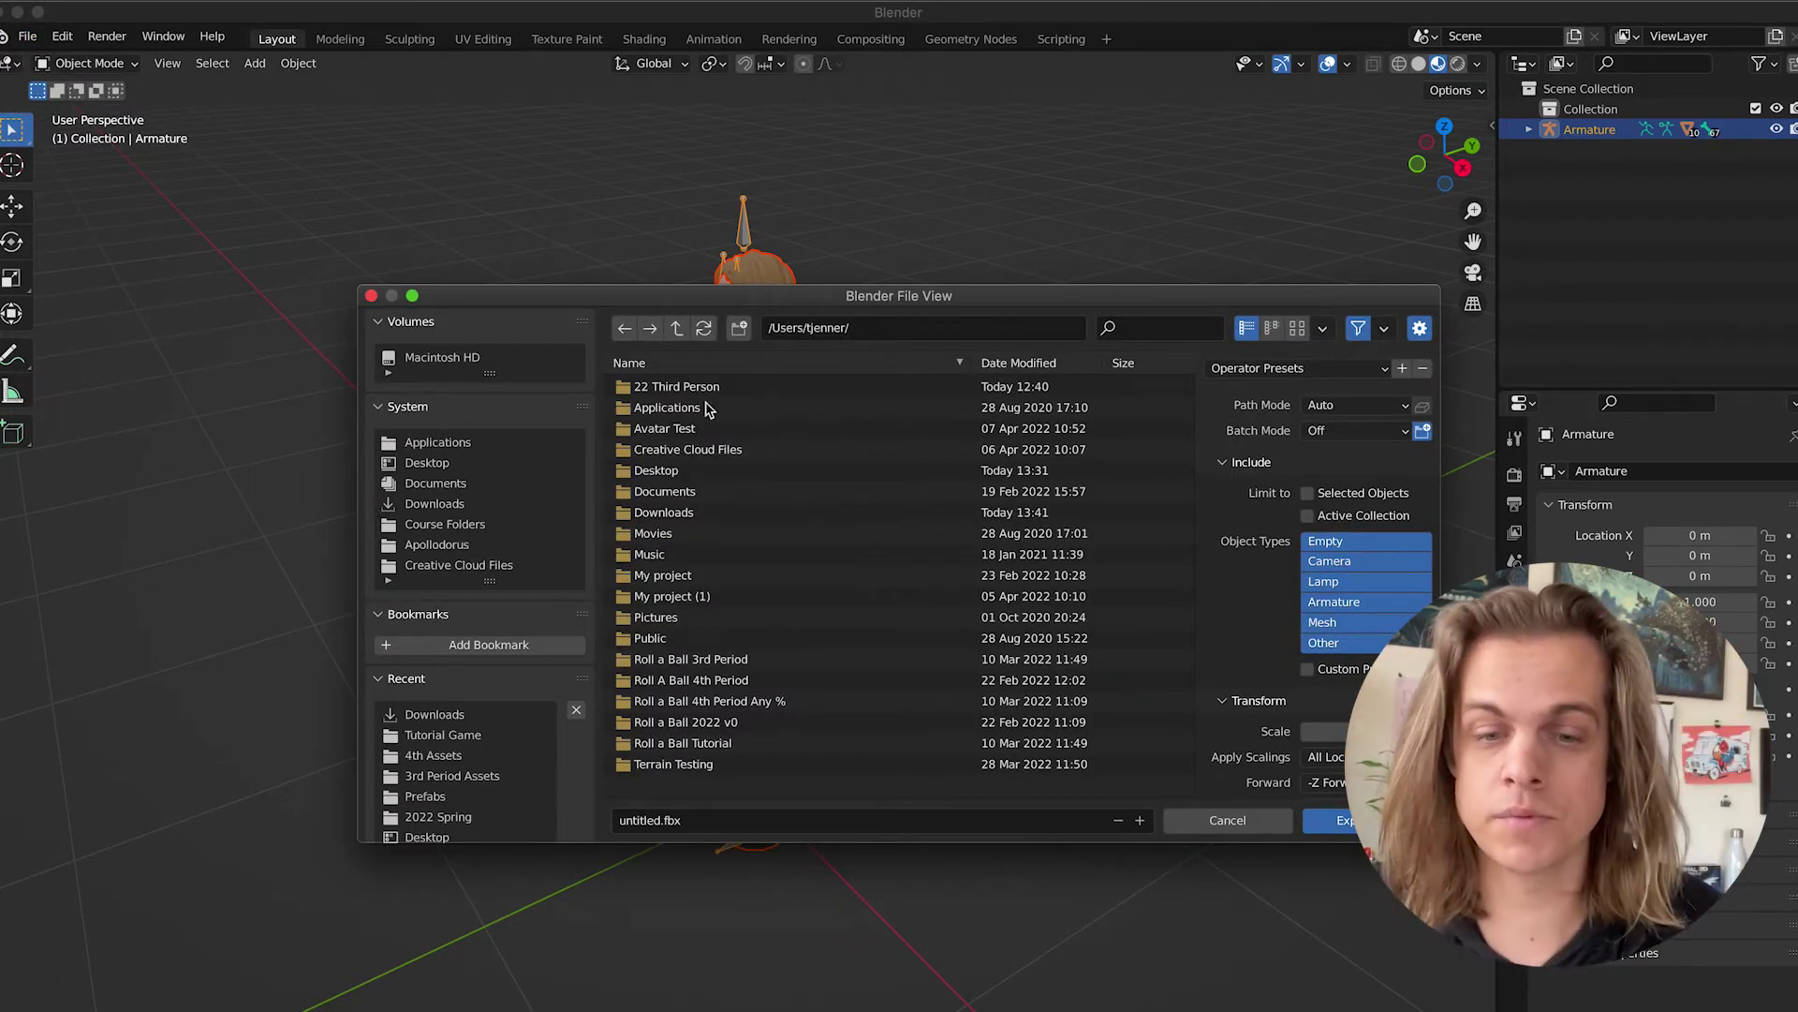
click(660, 820)
click(644, 820)
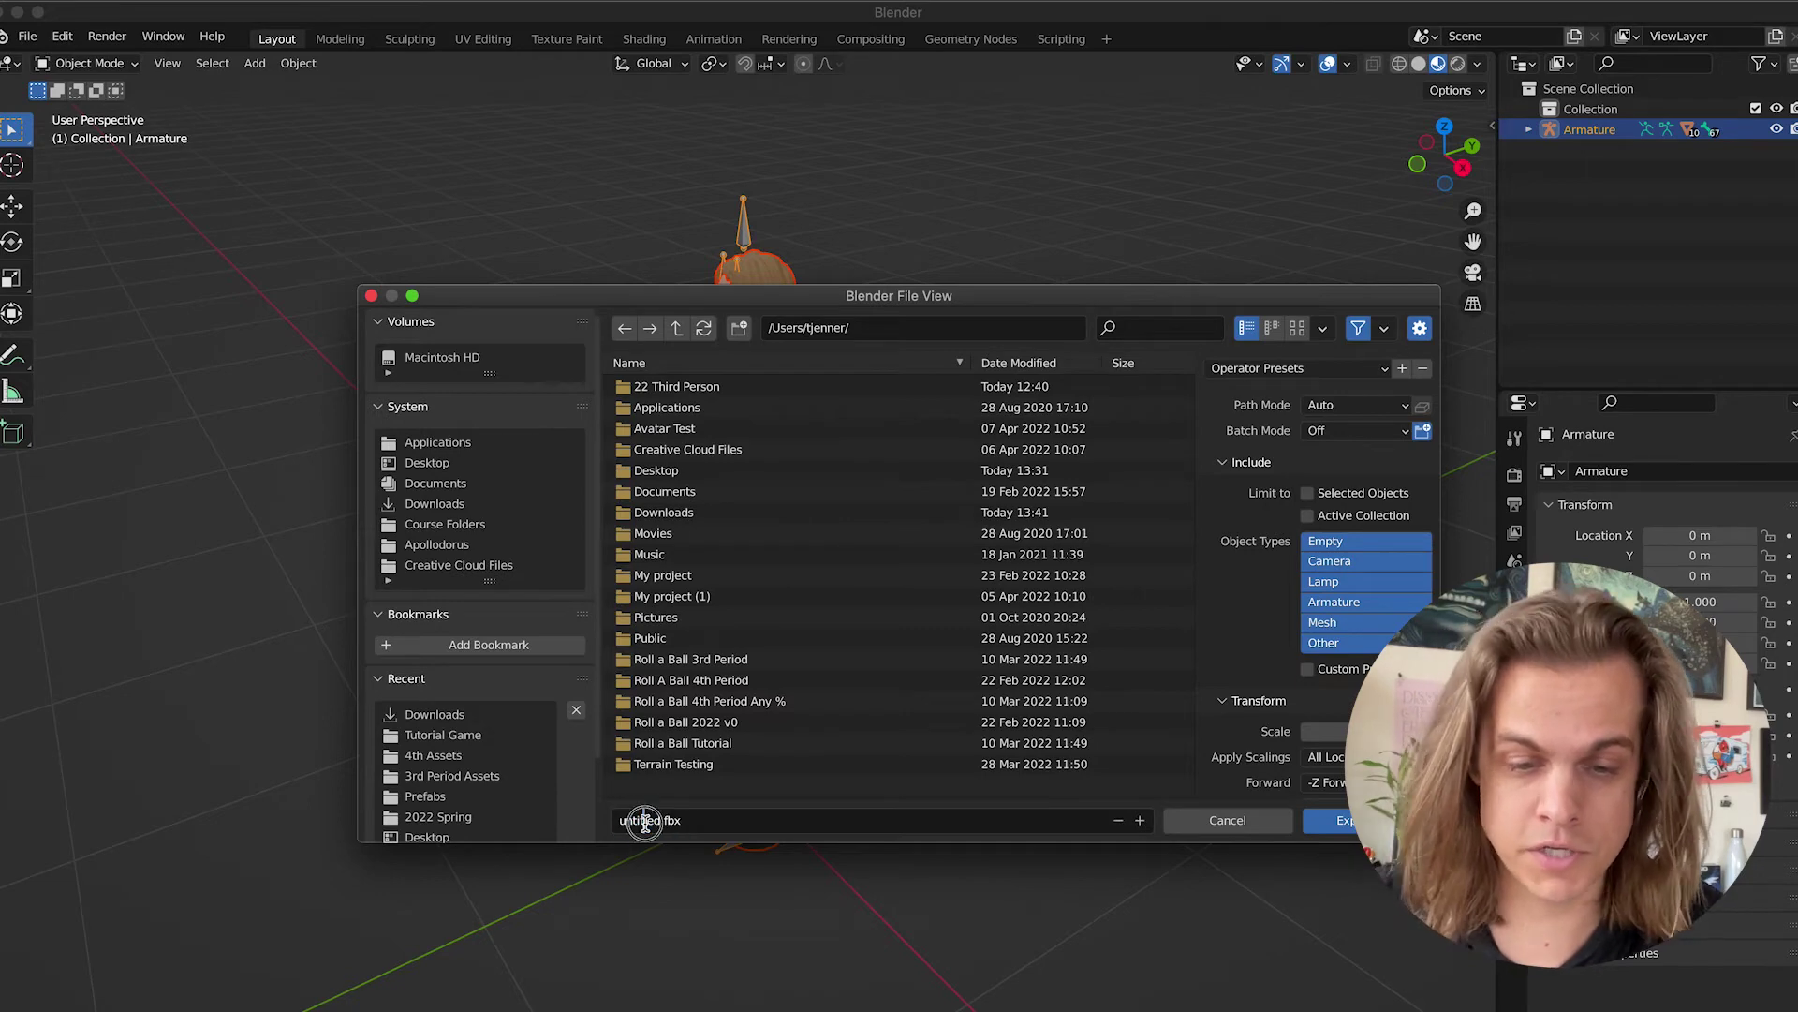
double_click(644, 821)
text(jenner avatar)
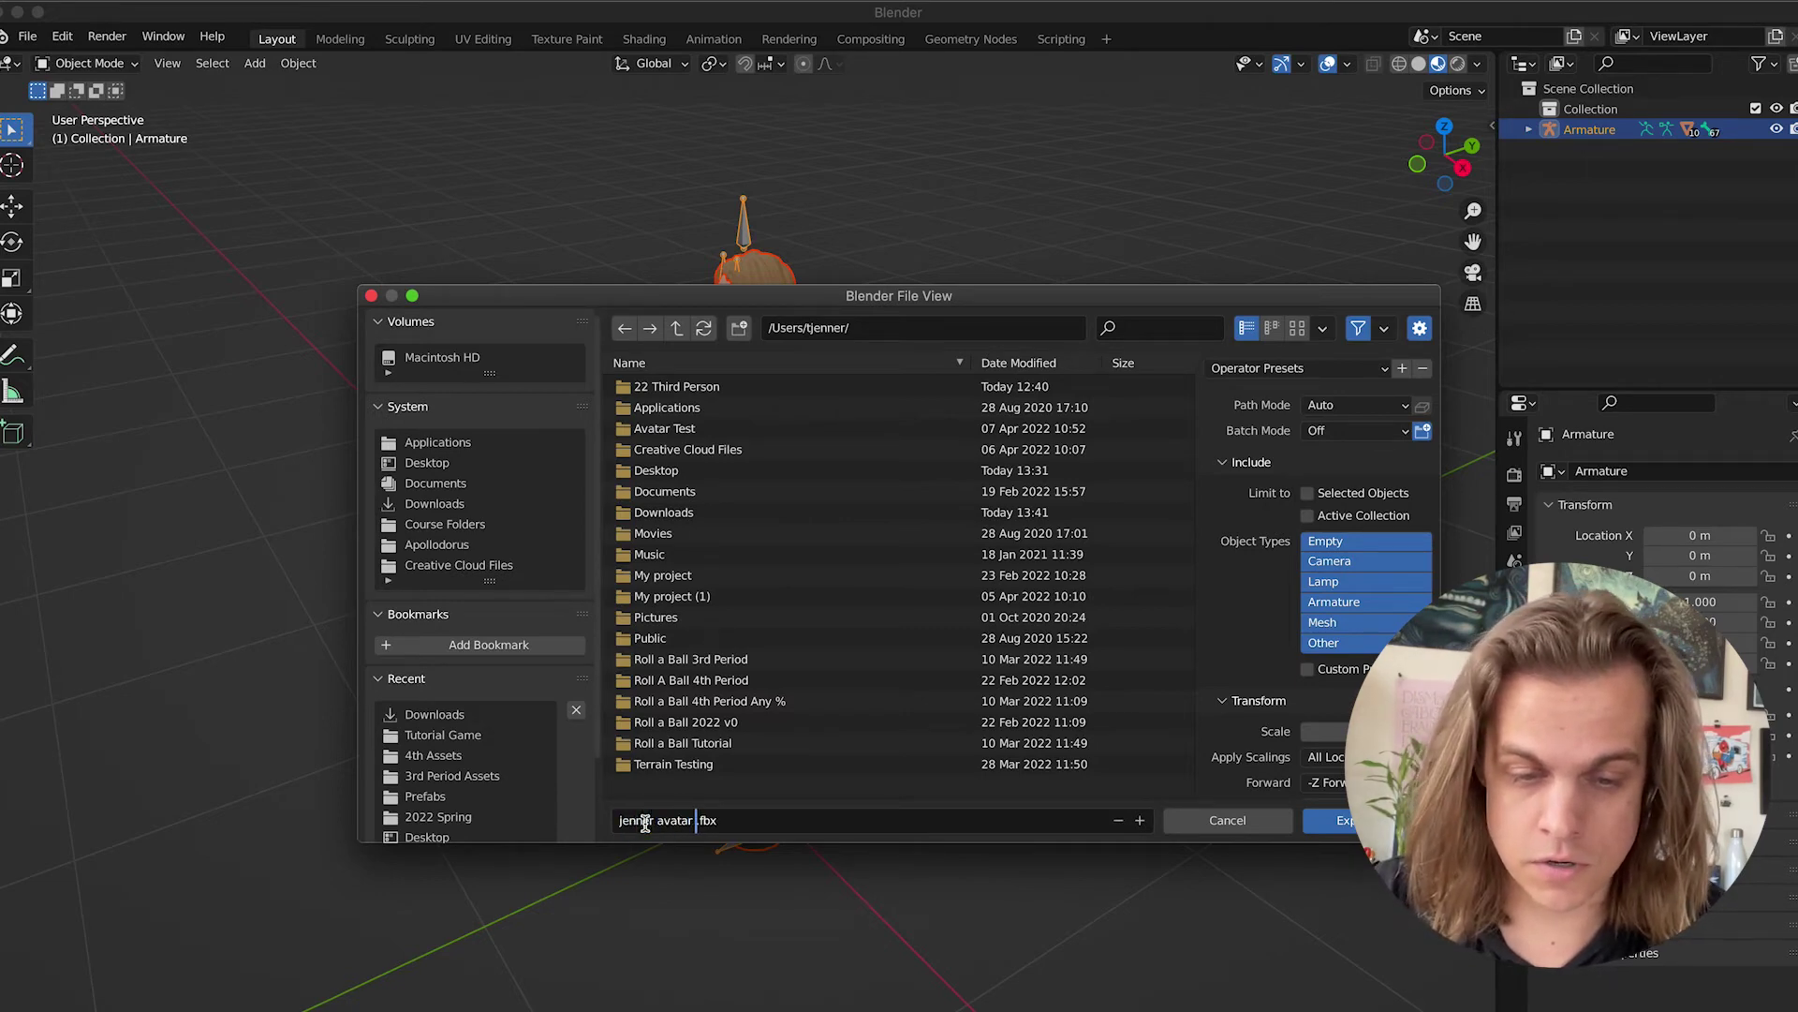
text( tutorial)
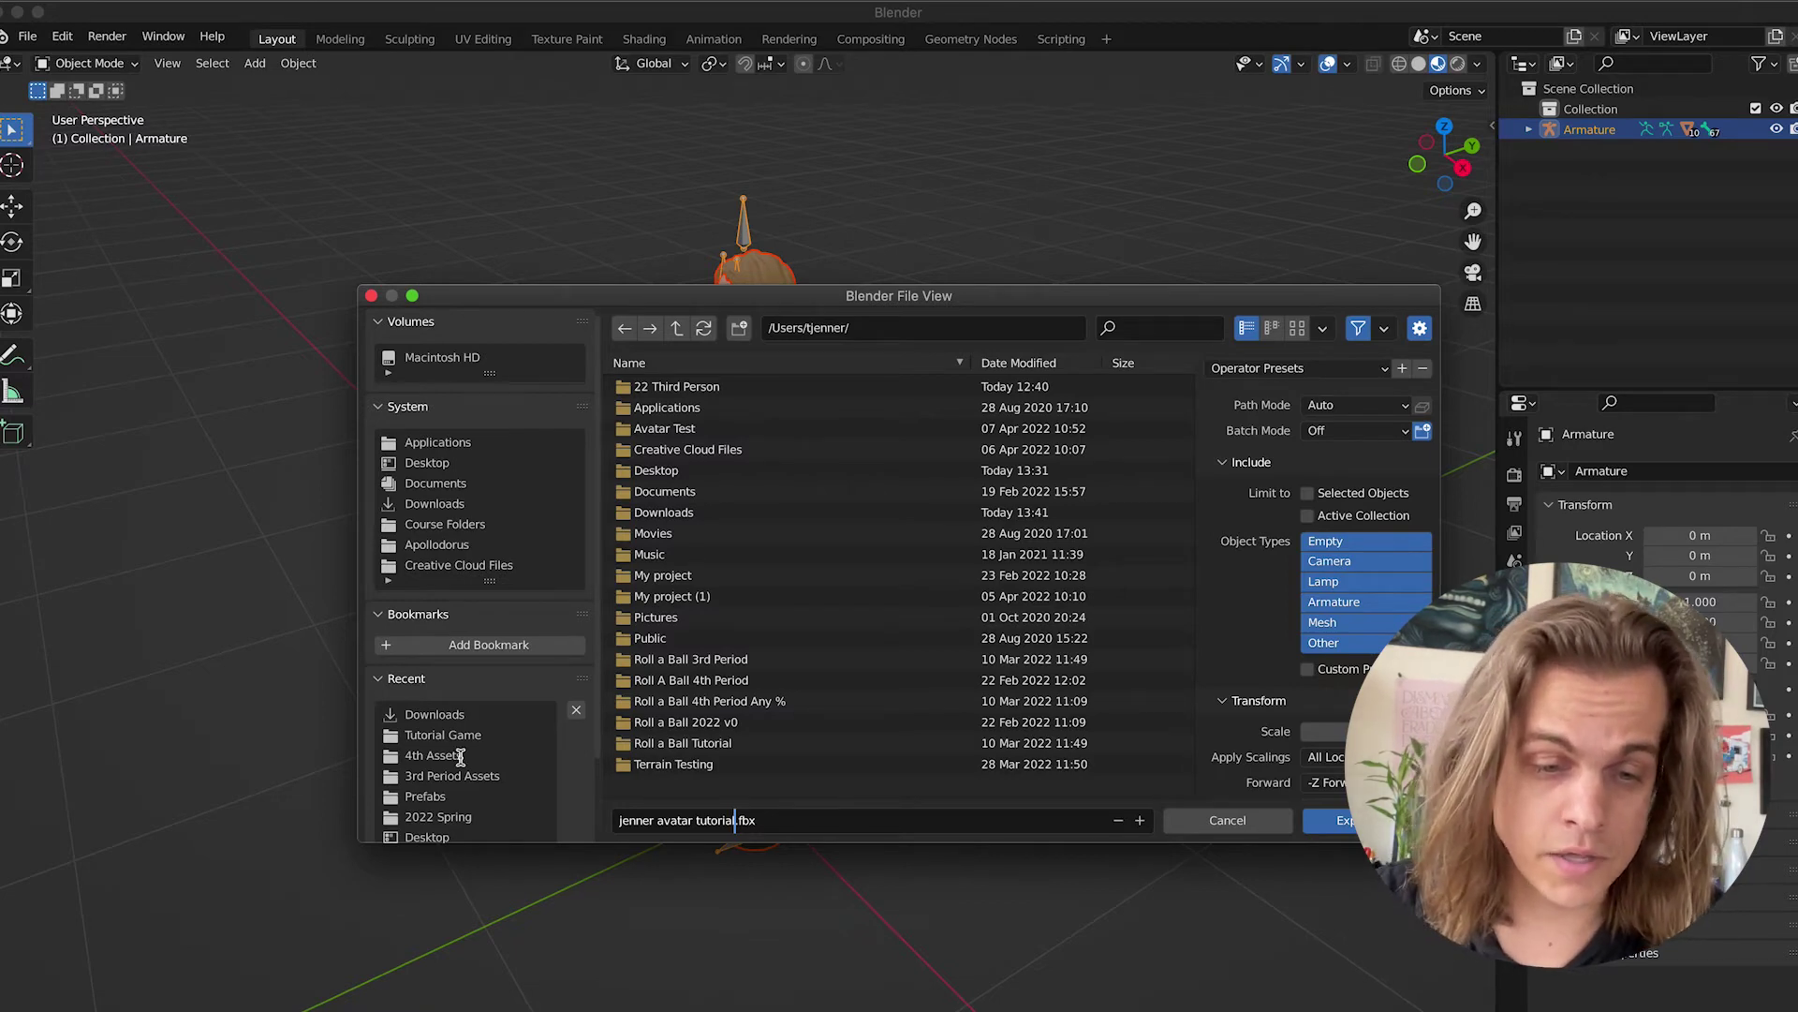
Export the FBX into Tutorial Game with Path Mode Copy and Embed Textures enabled
click(428, 740)
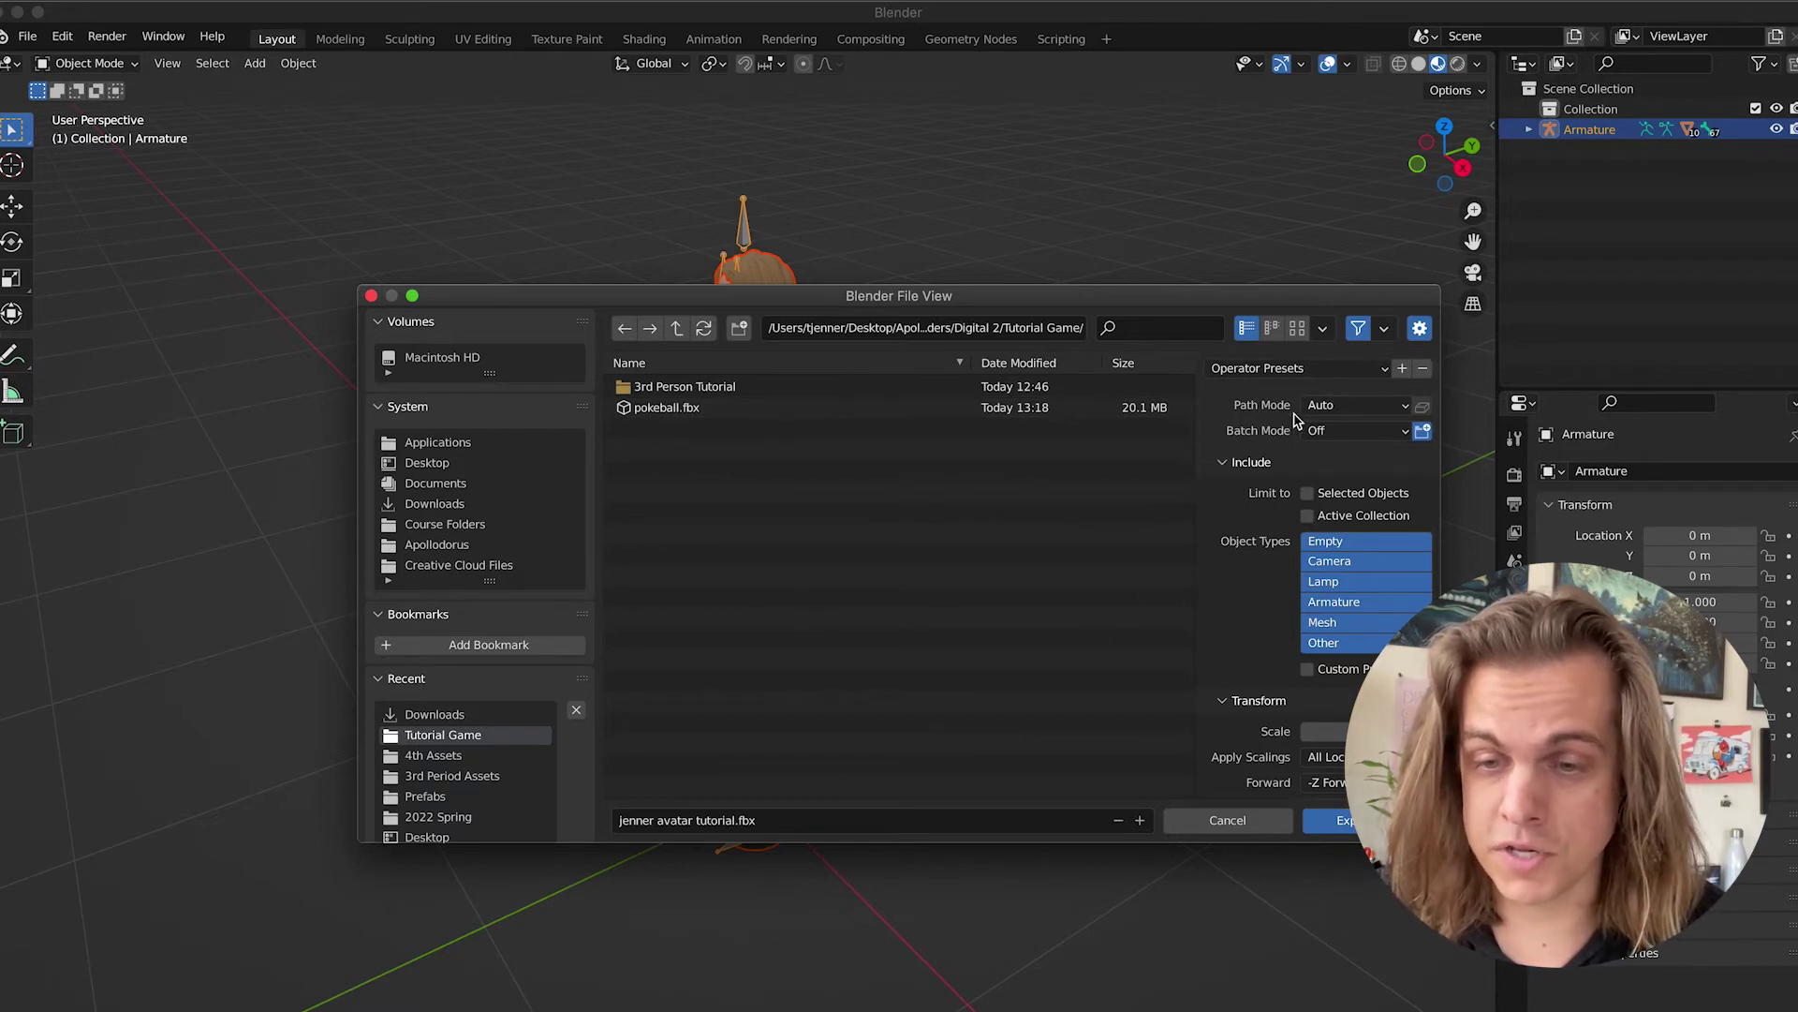
click(1330, 414)
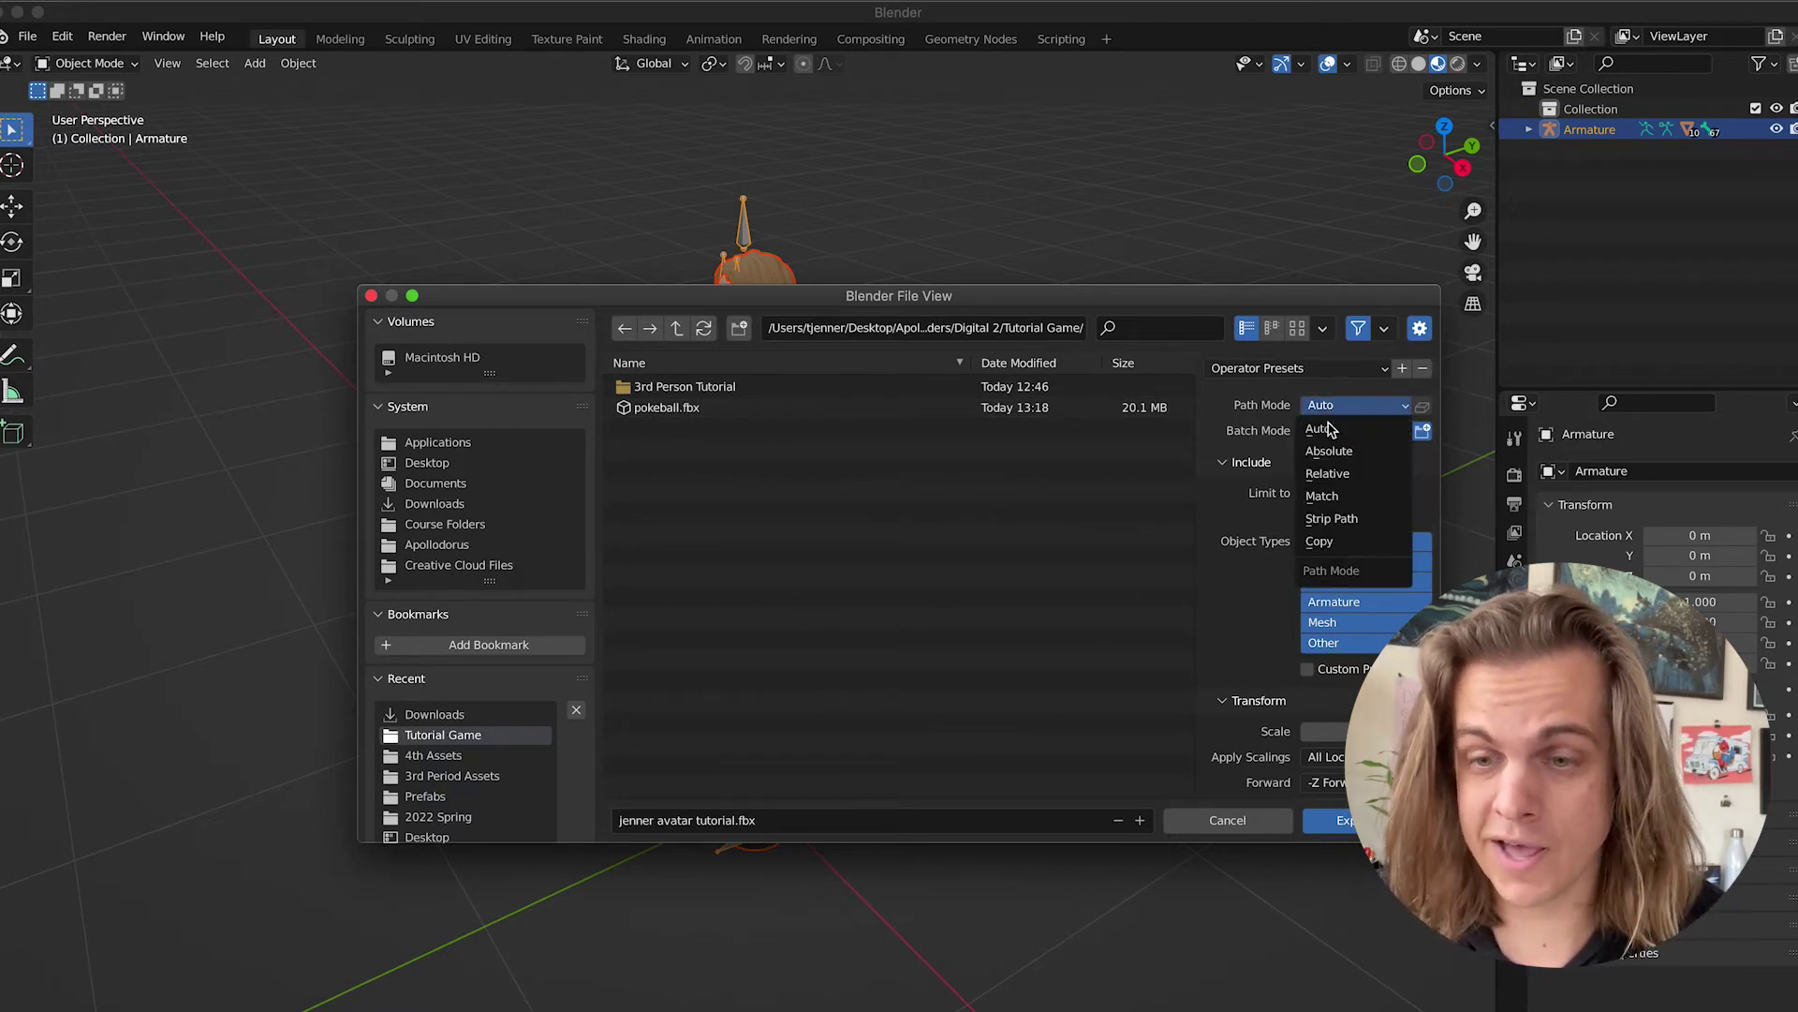
click(1333, 538)
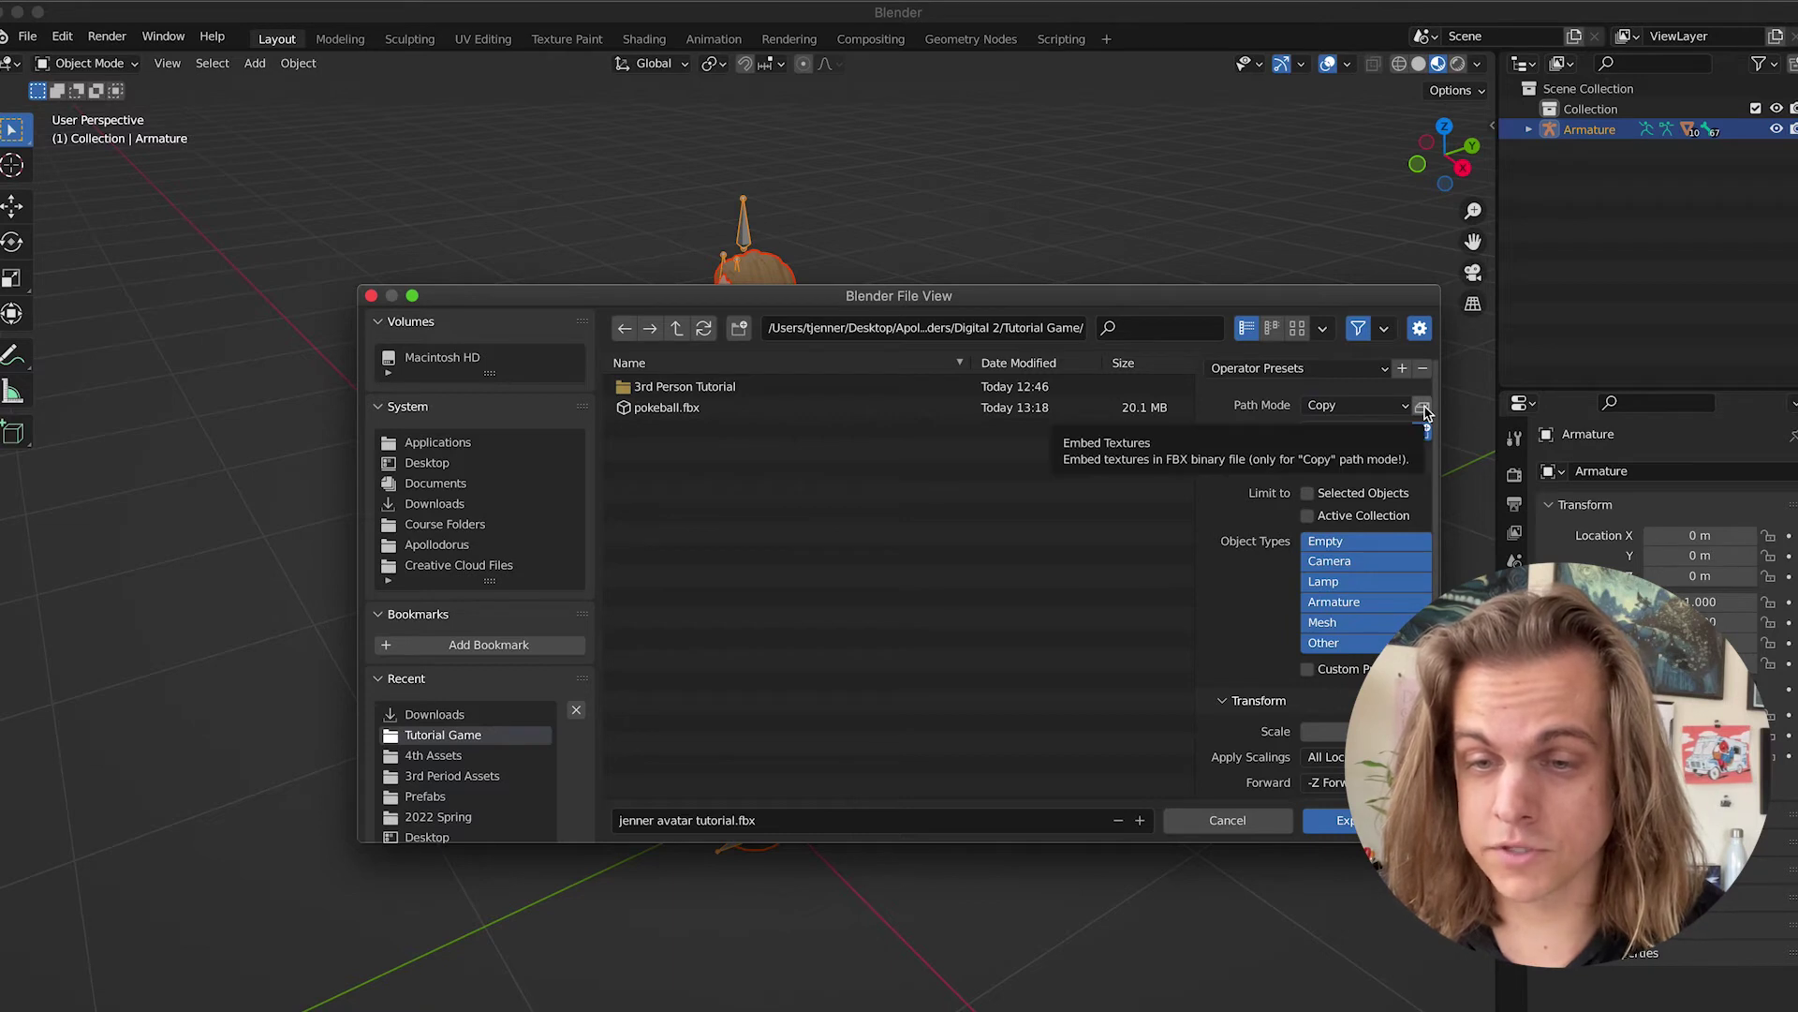
click(1423, 406)
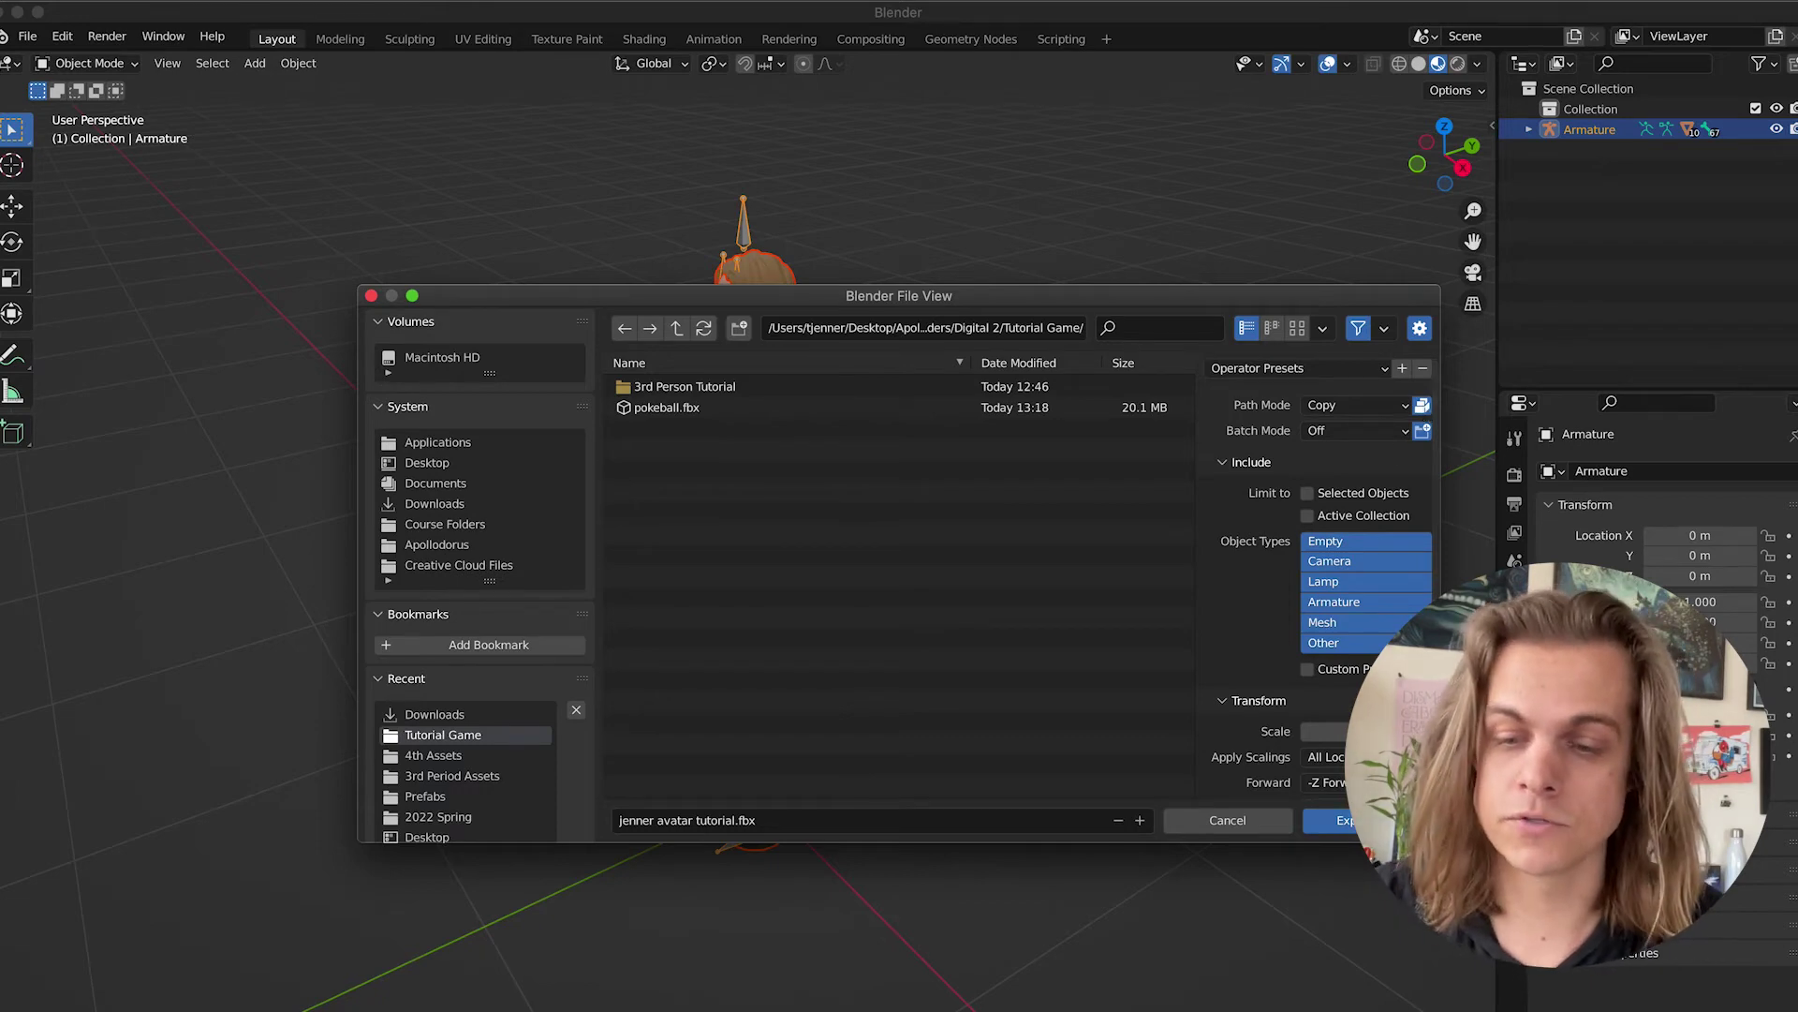
click(1349, 820)
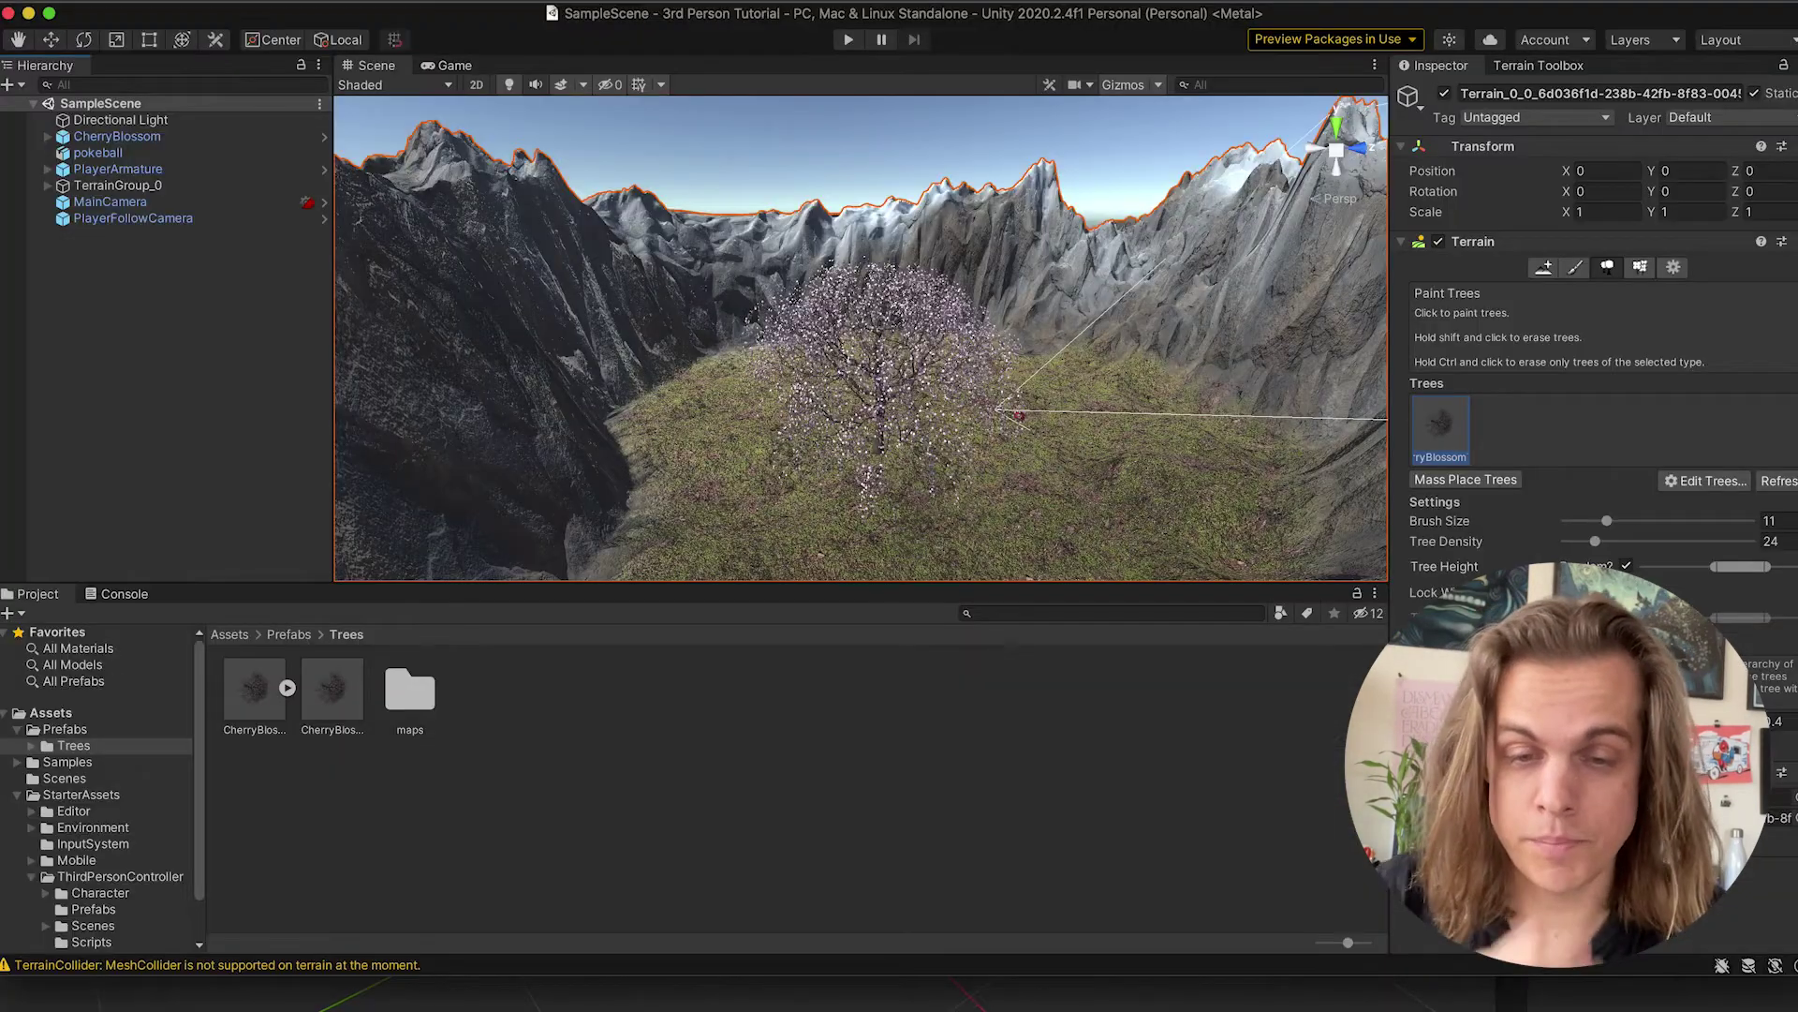
Create a folder named JennerAvatar inside Assets/Prefabs in Unity's Project window
click(229, 634)
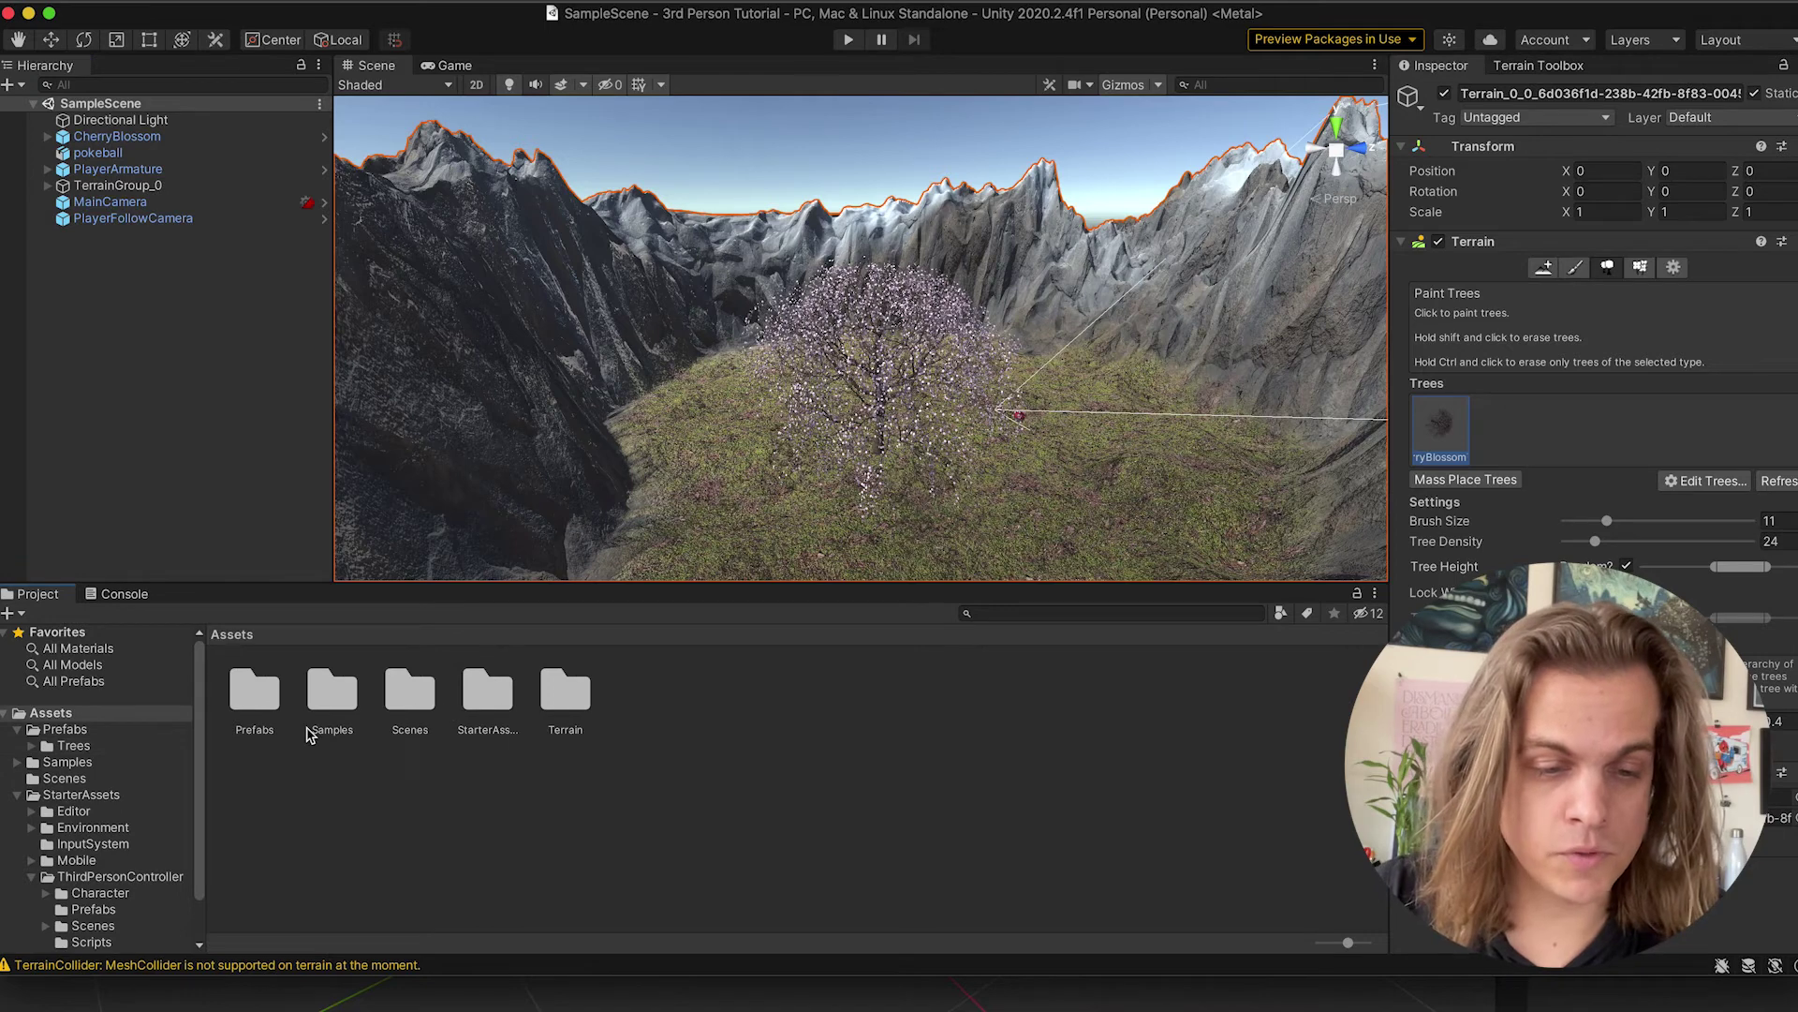
double_click(255, 693)
right_click(352, 839)
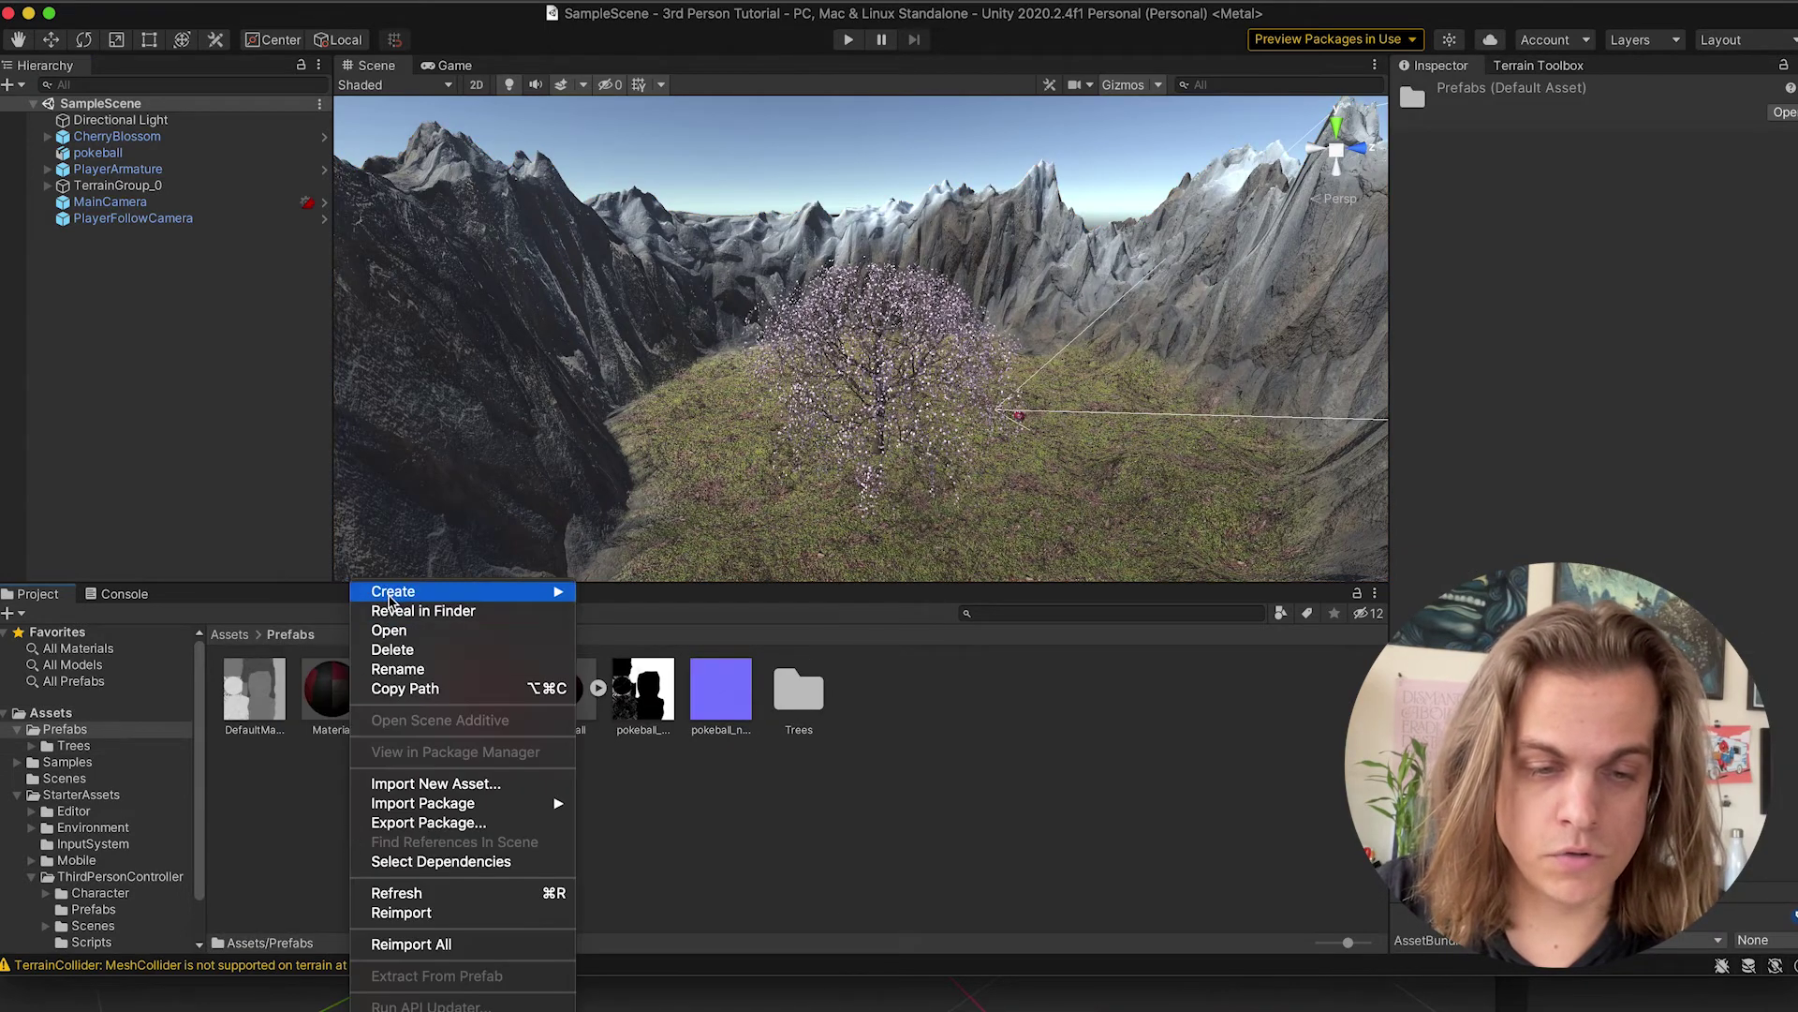
mouse_move(392, 597)
click(646, 297)
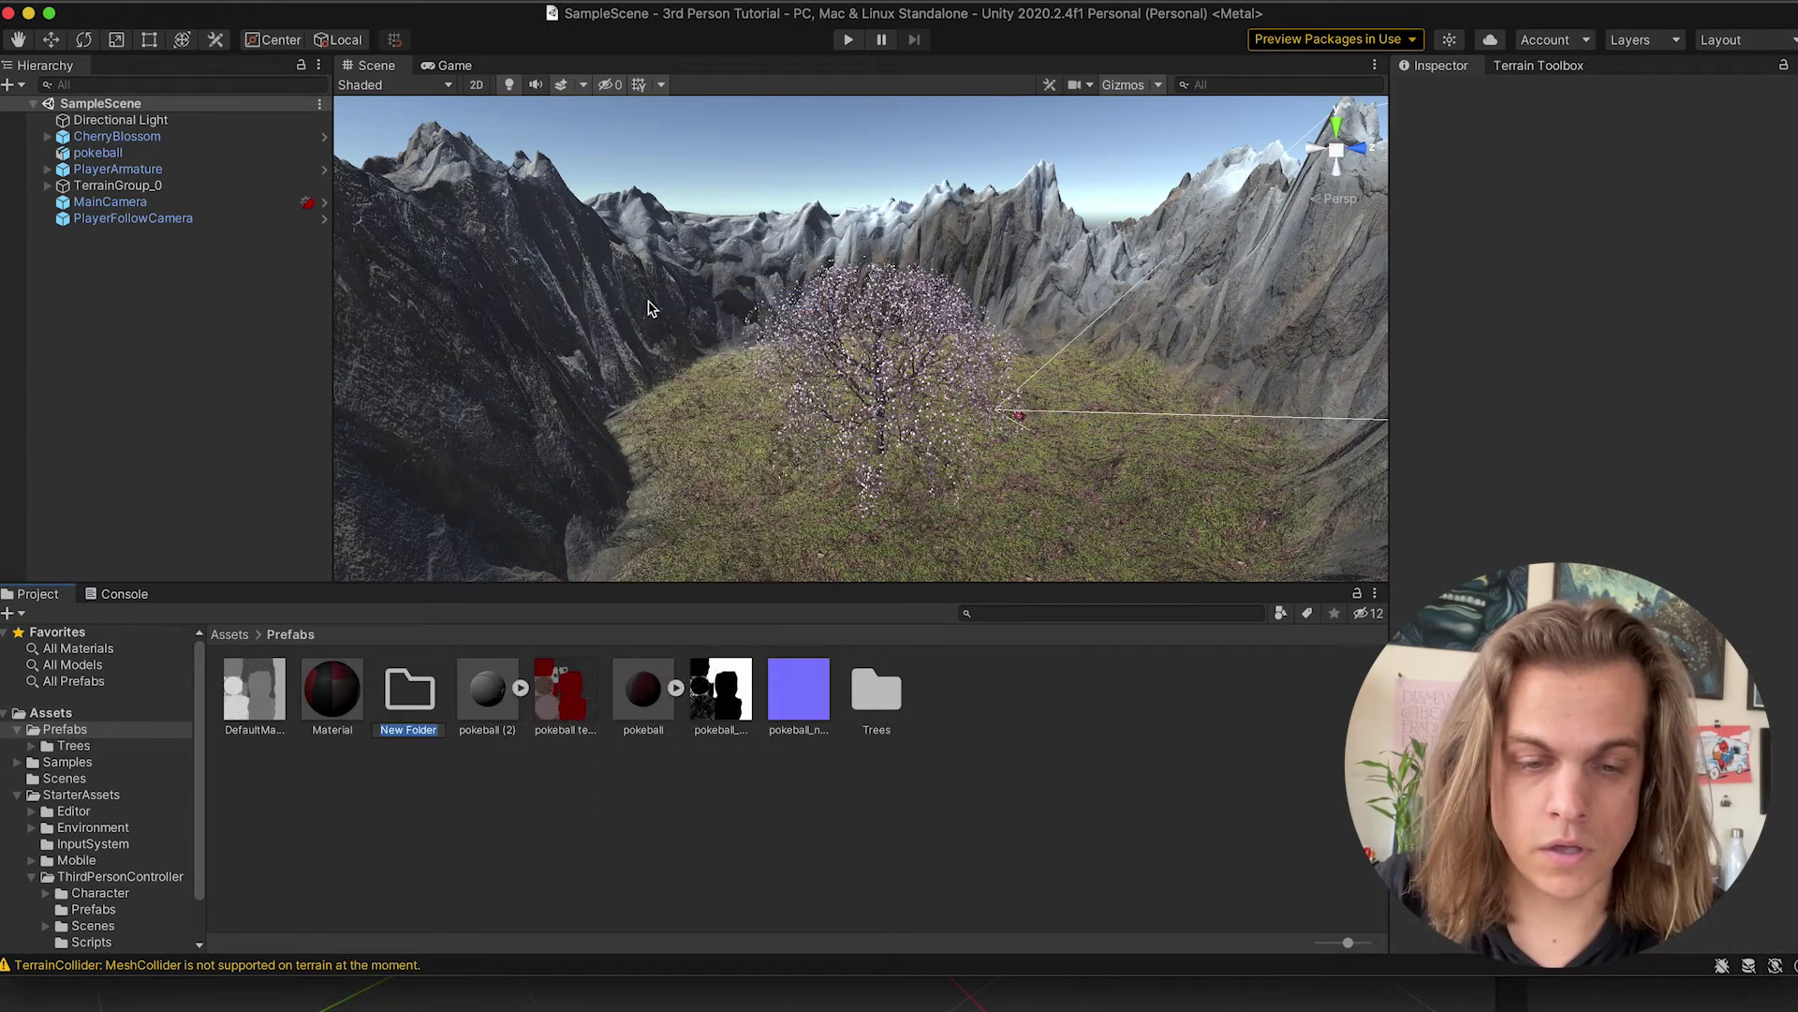
text(JennerAv)
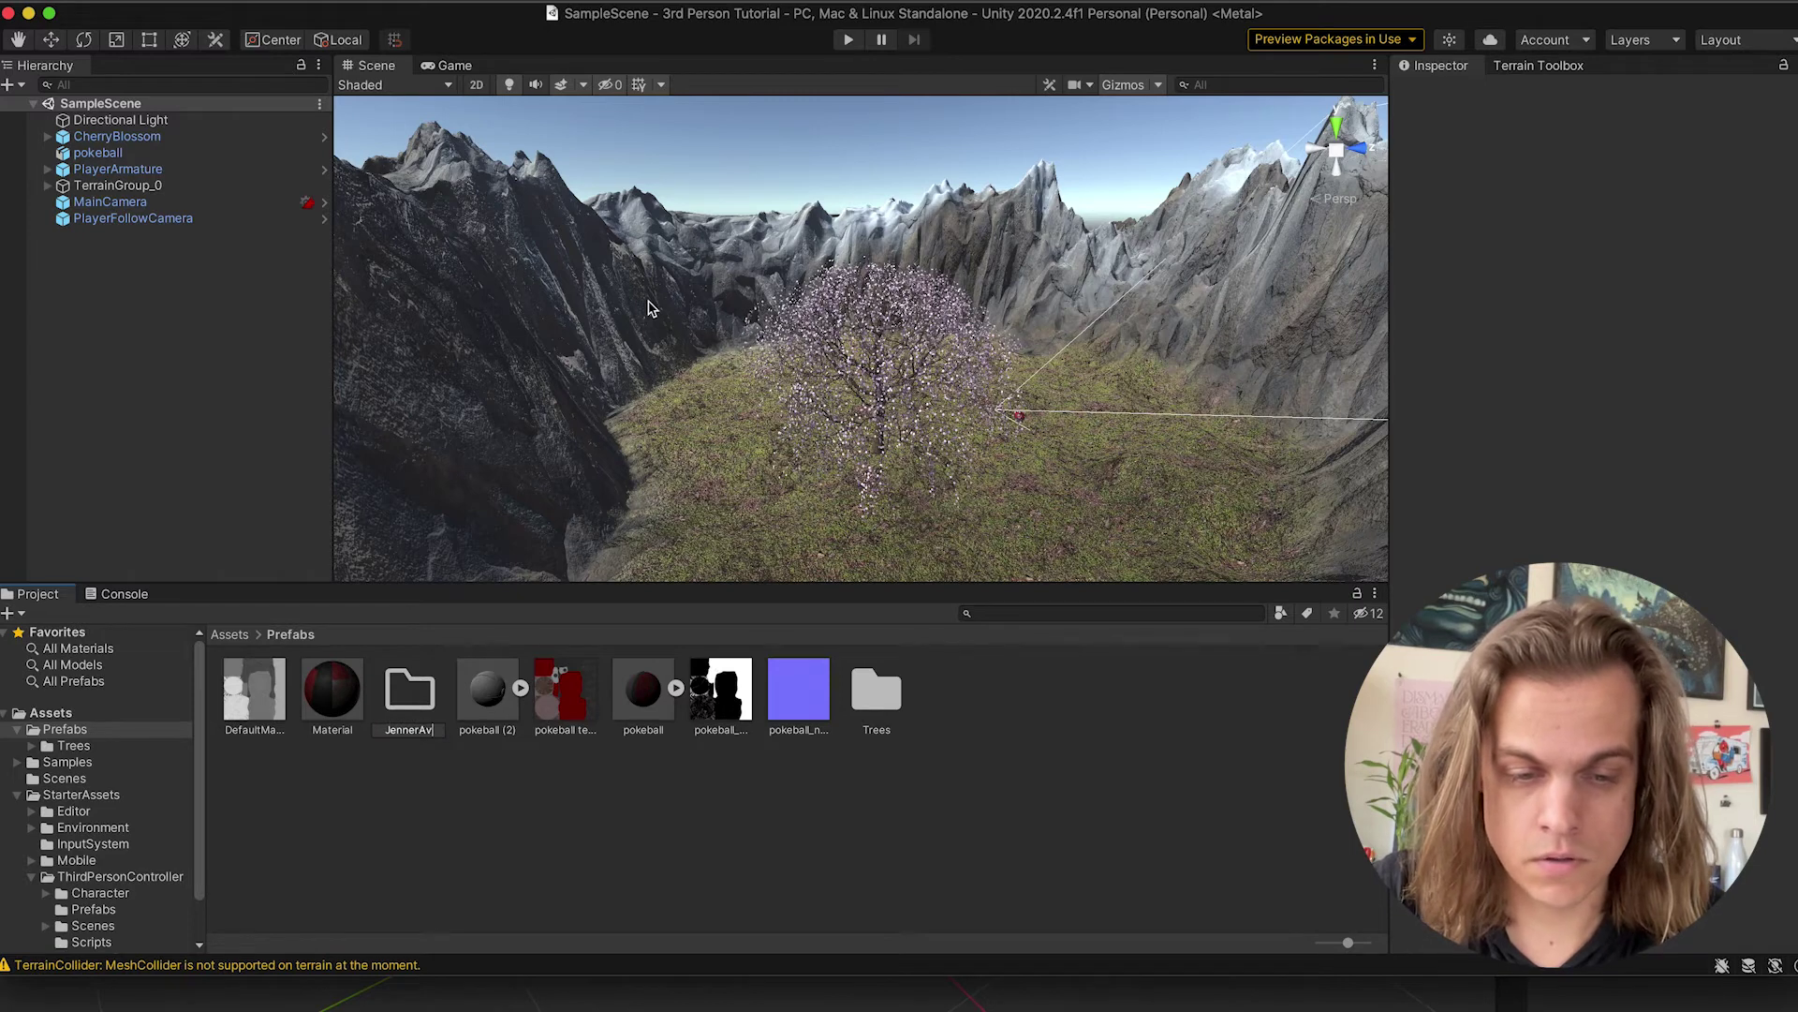
text(atar)
key(Return)
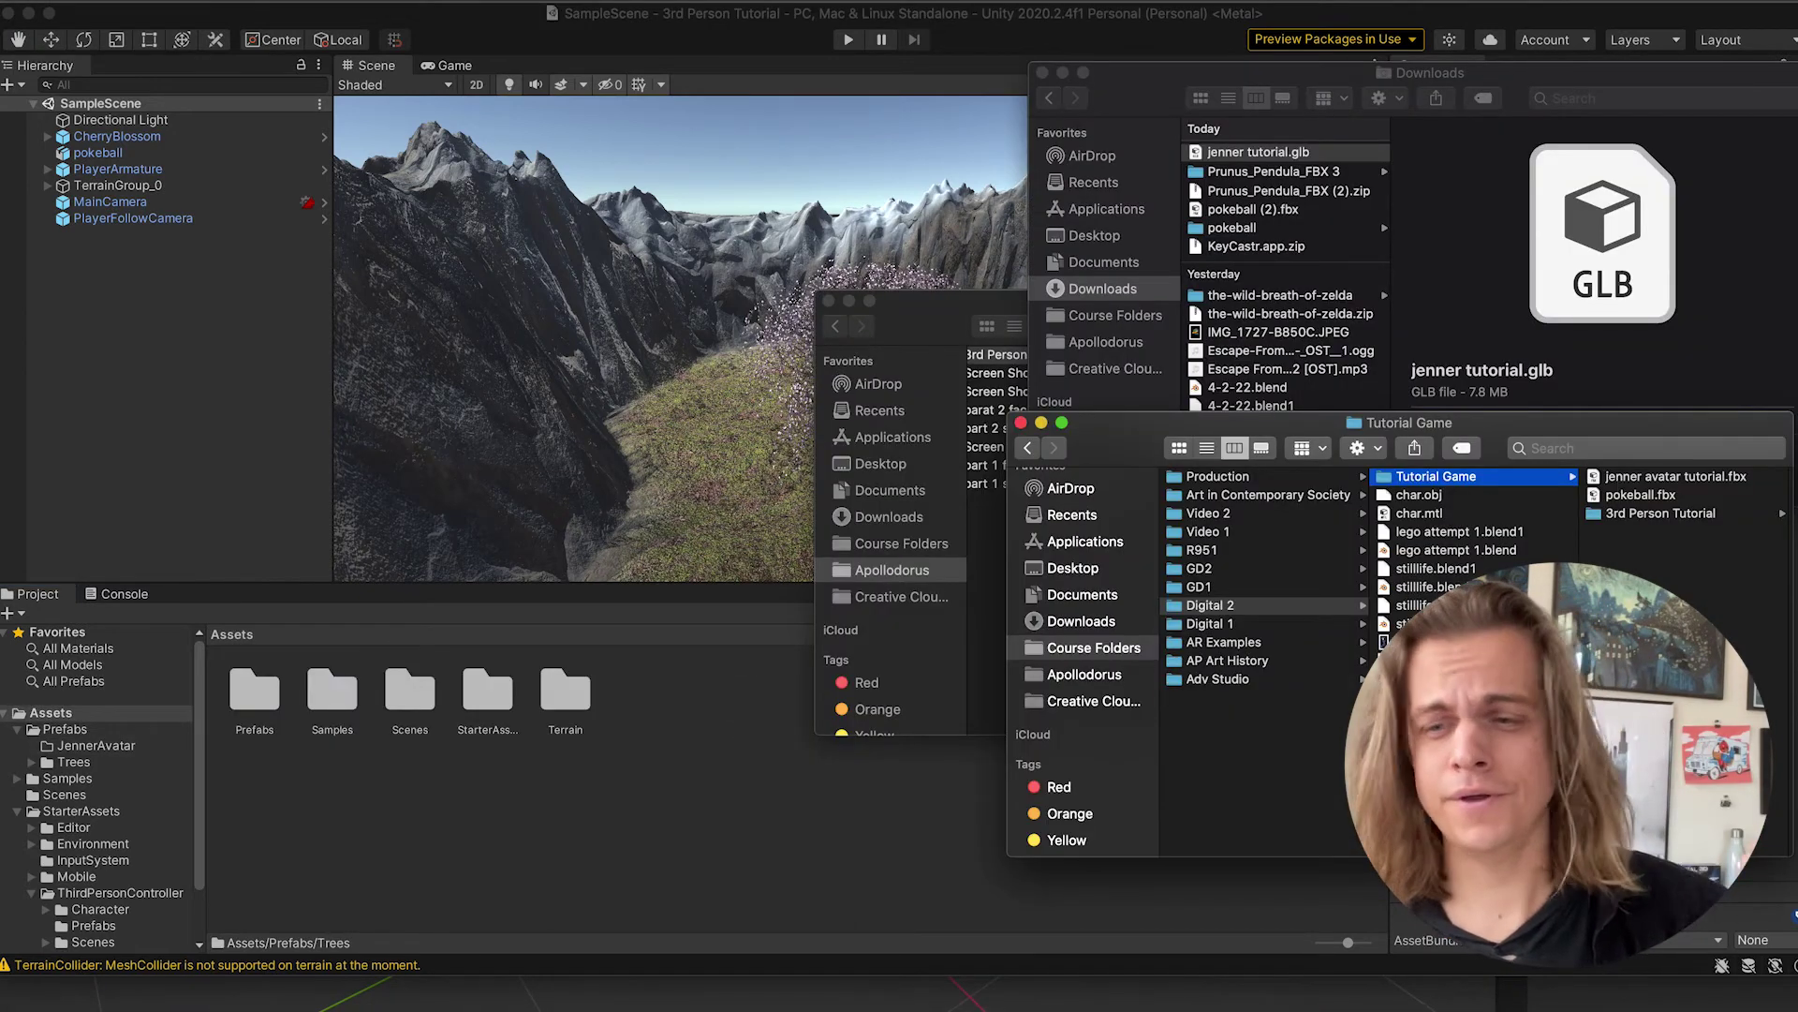
Drag jenner avatar tutorial.fbx from Finder into Unity's Prefabs/JennerAvatar folder
click(1676, 477)
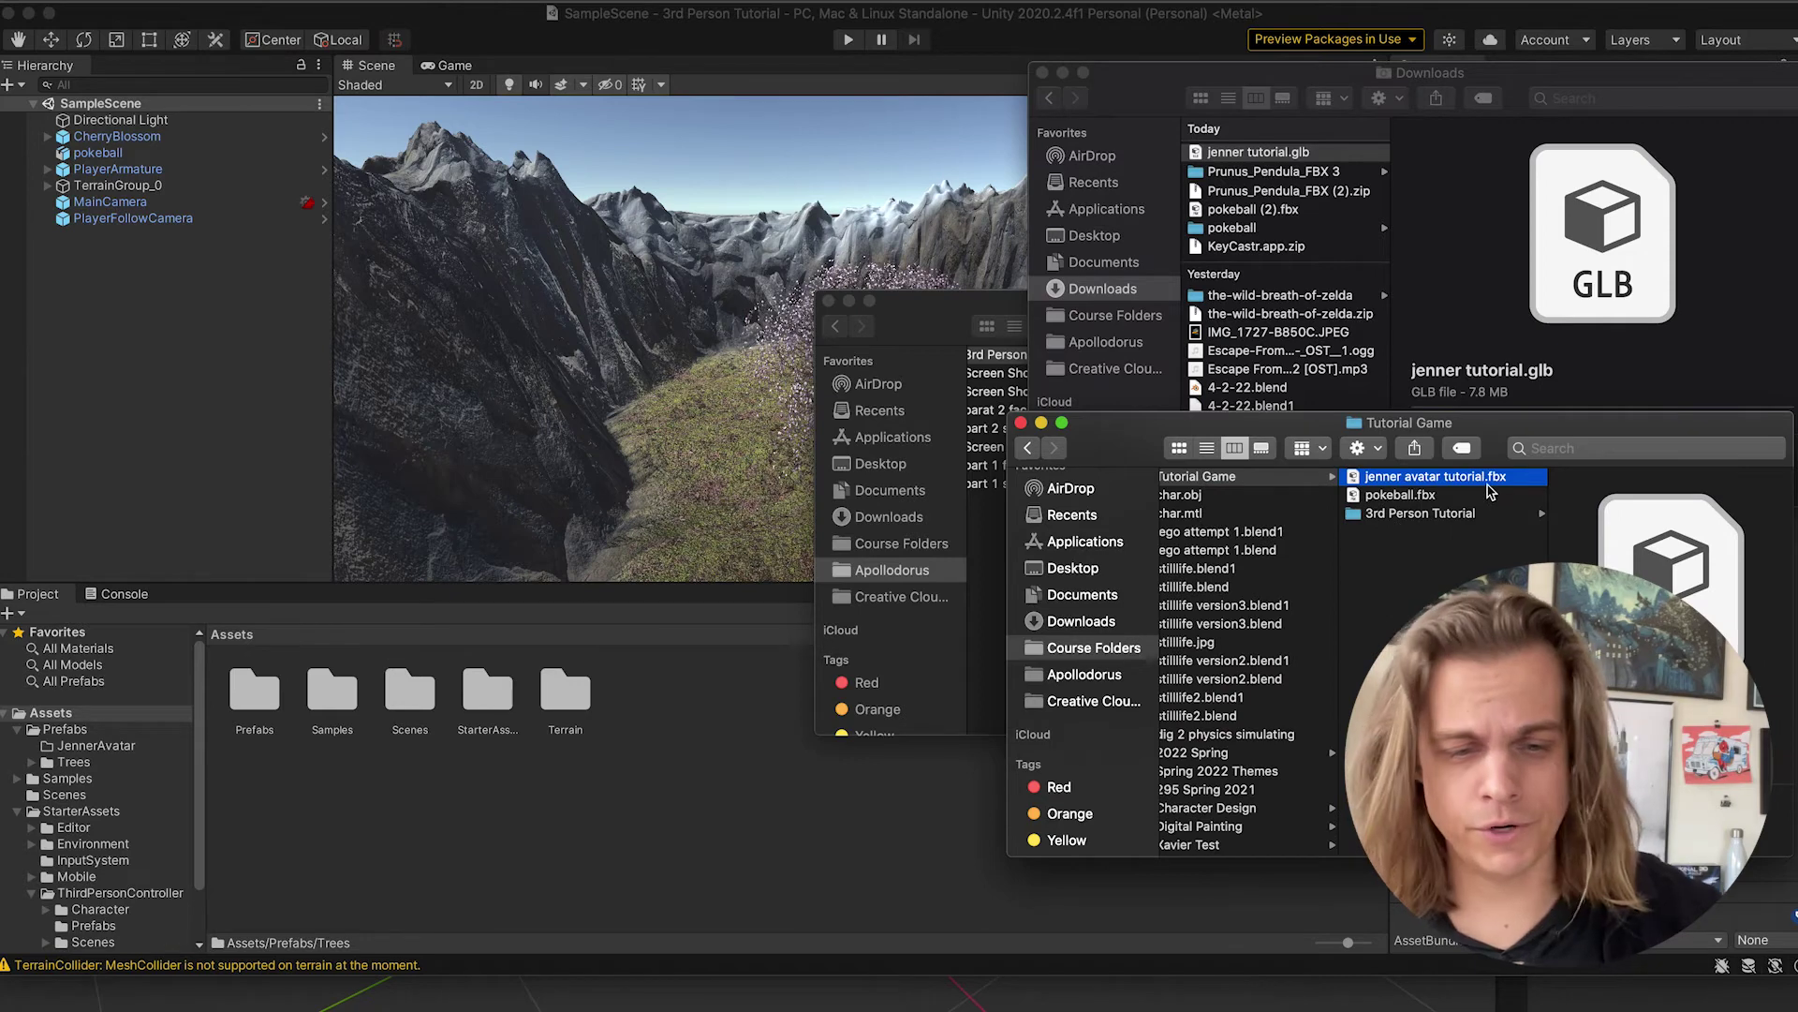
click(436, 777)
double_click(255, 698)
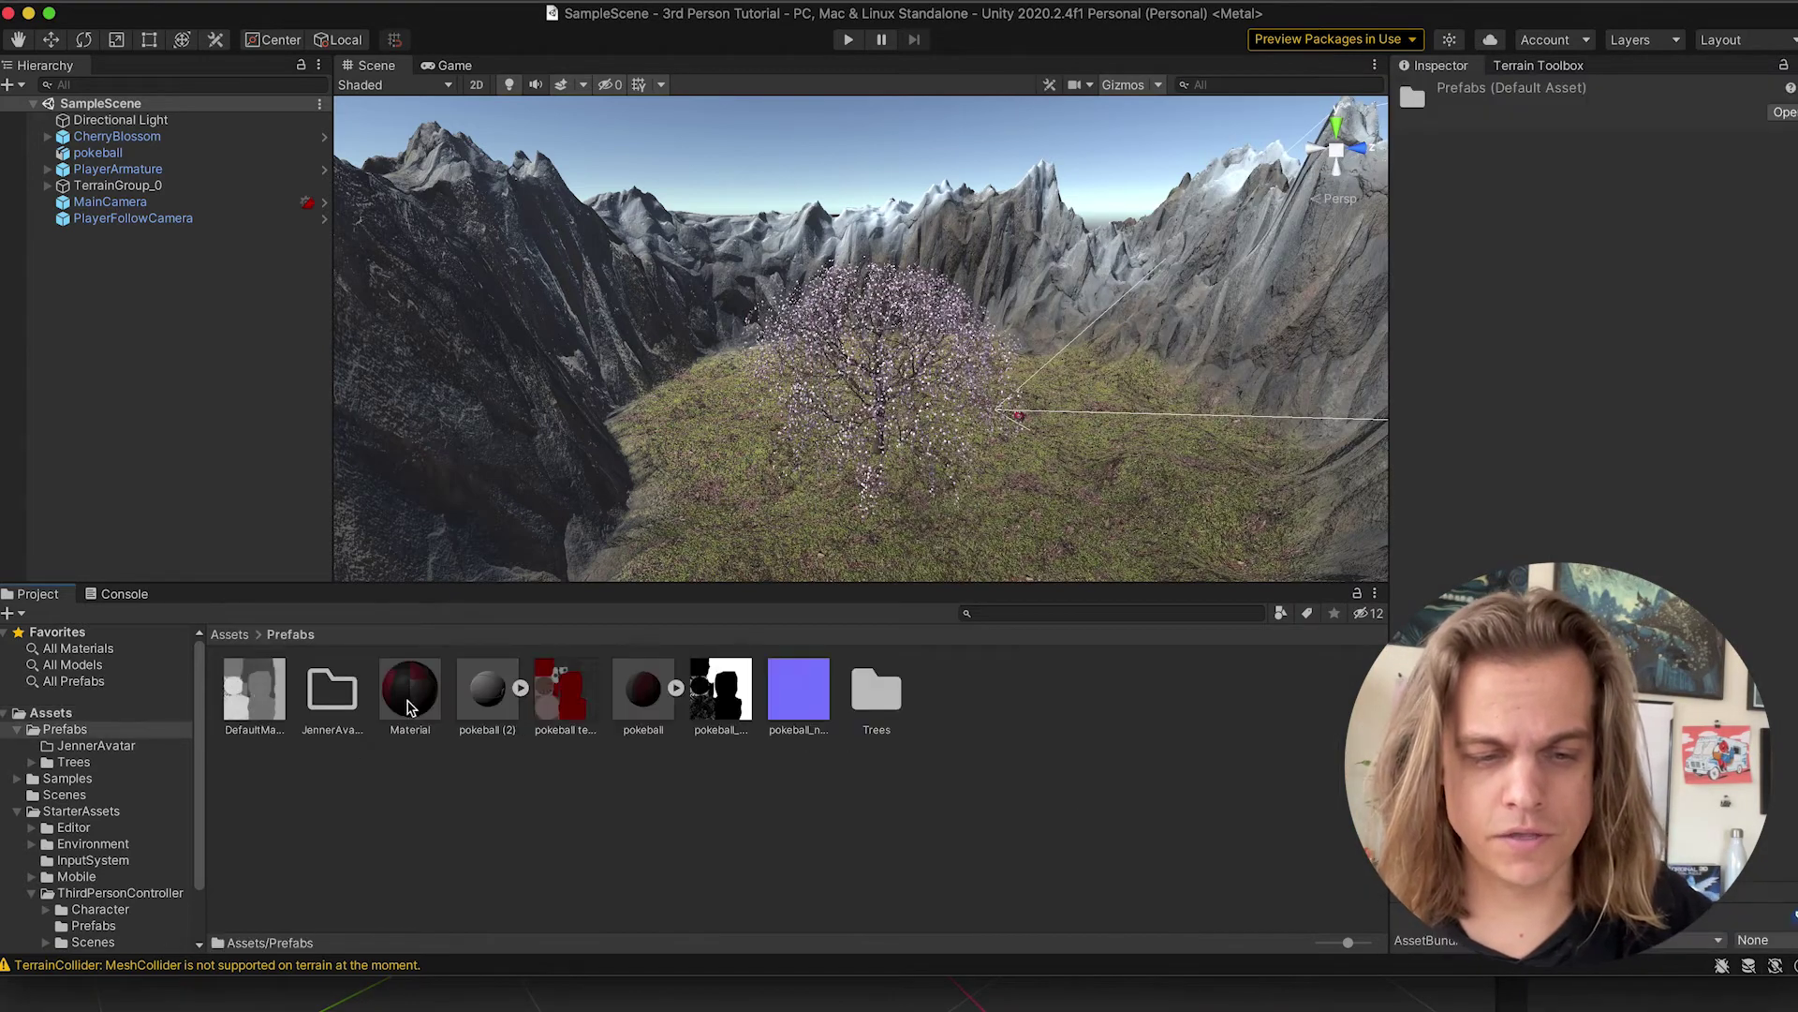
double_click(333, 693)
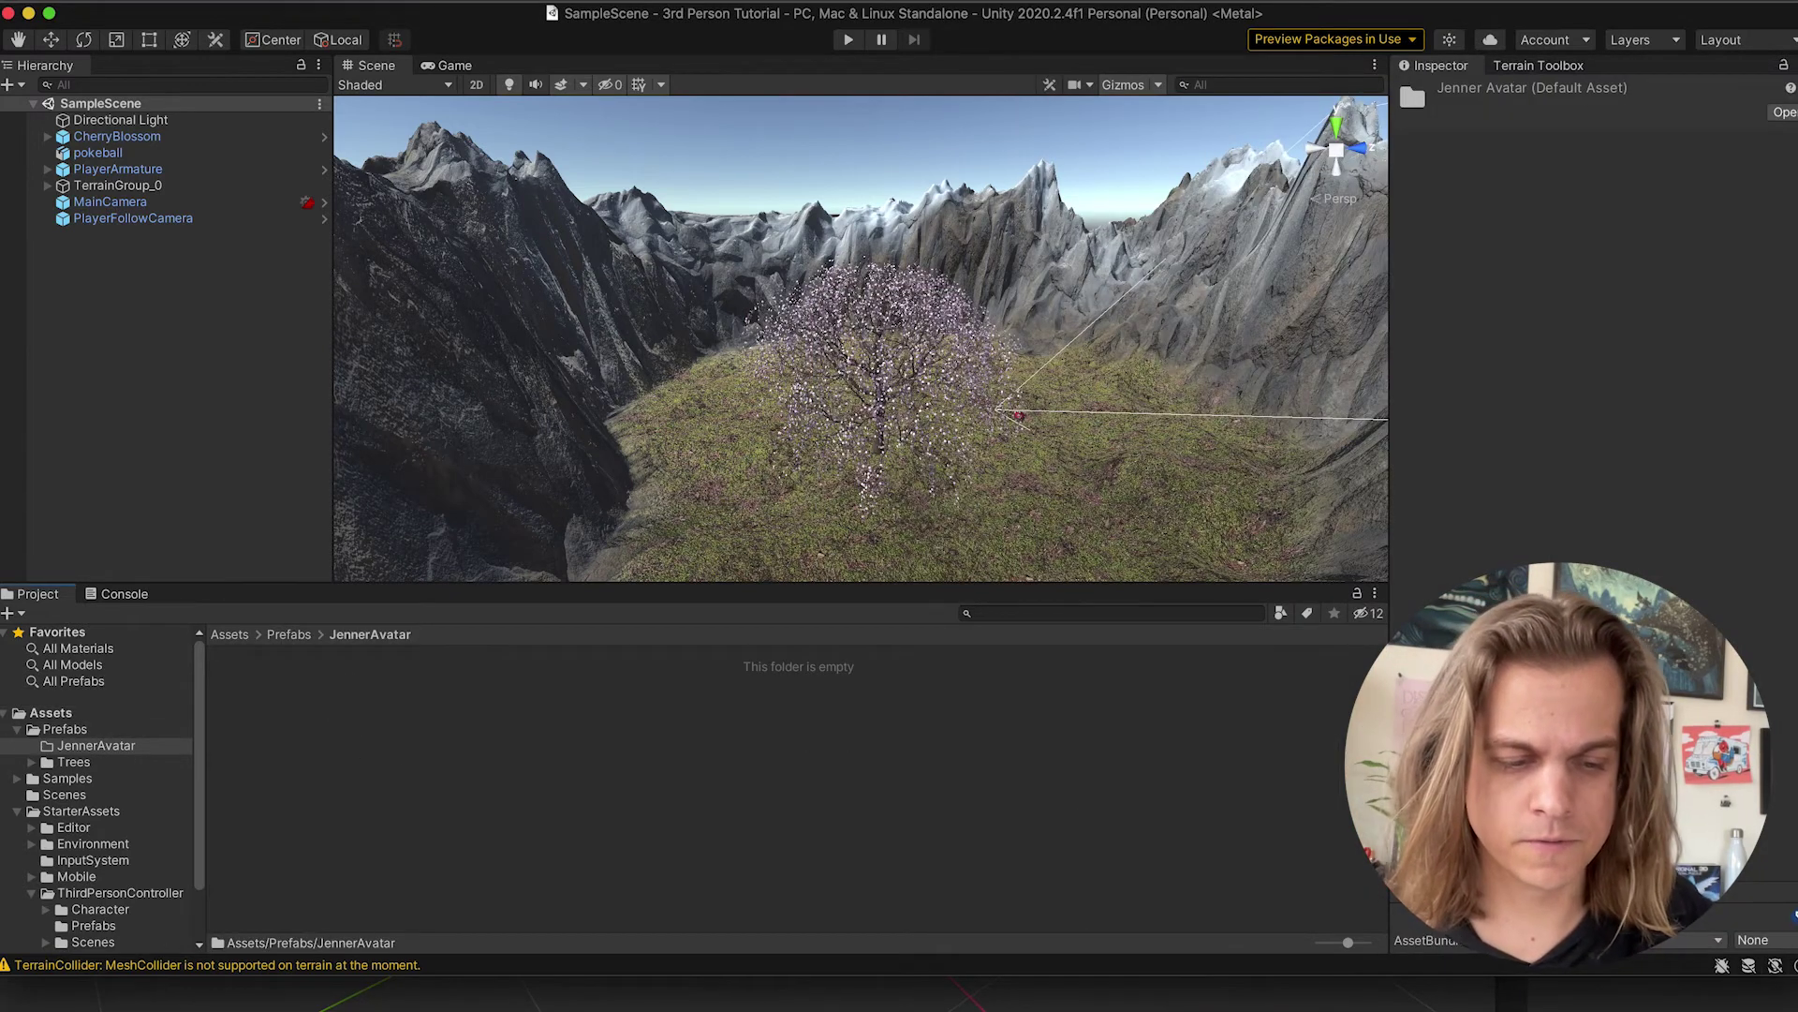
key(super+Tab)
drag(1396, 487, 428, 776)
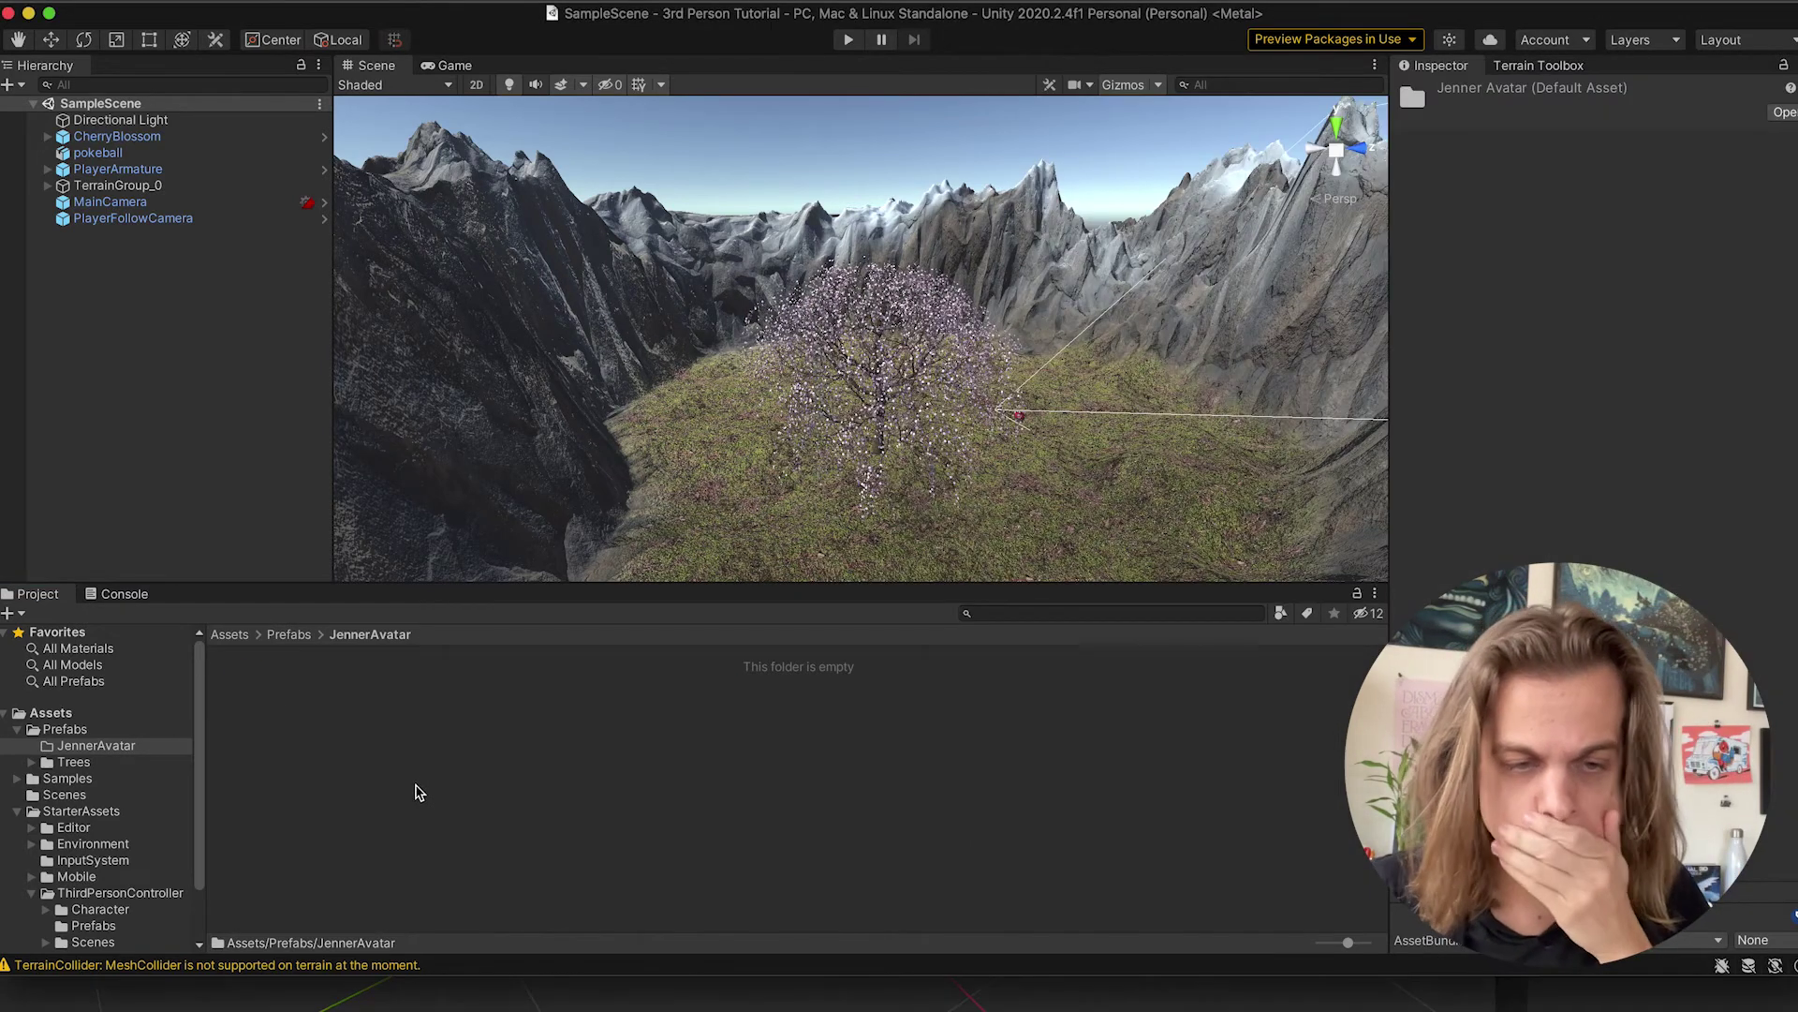
Extract the avatar model's embedded textures into the JennerAvatar folder
click(226, 712)
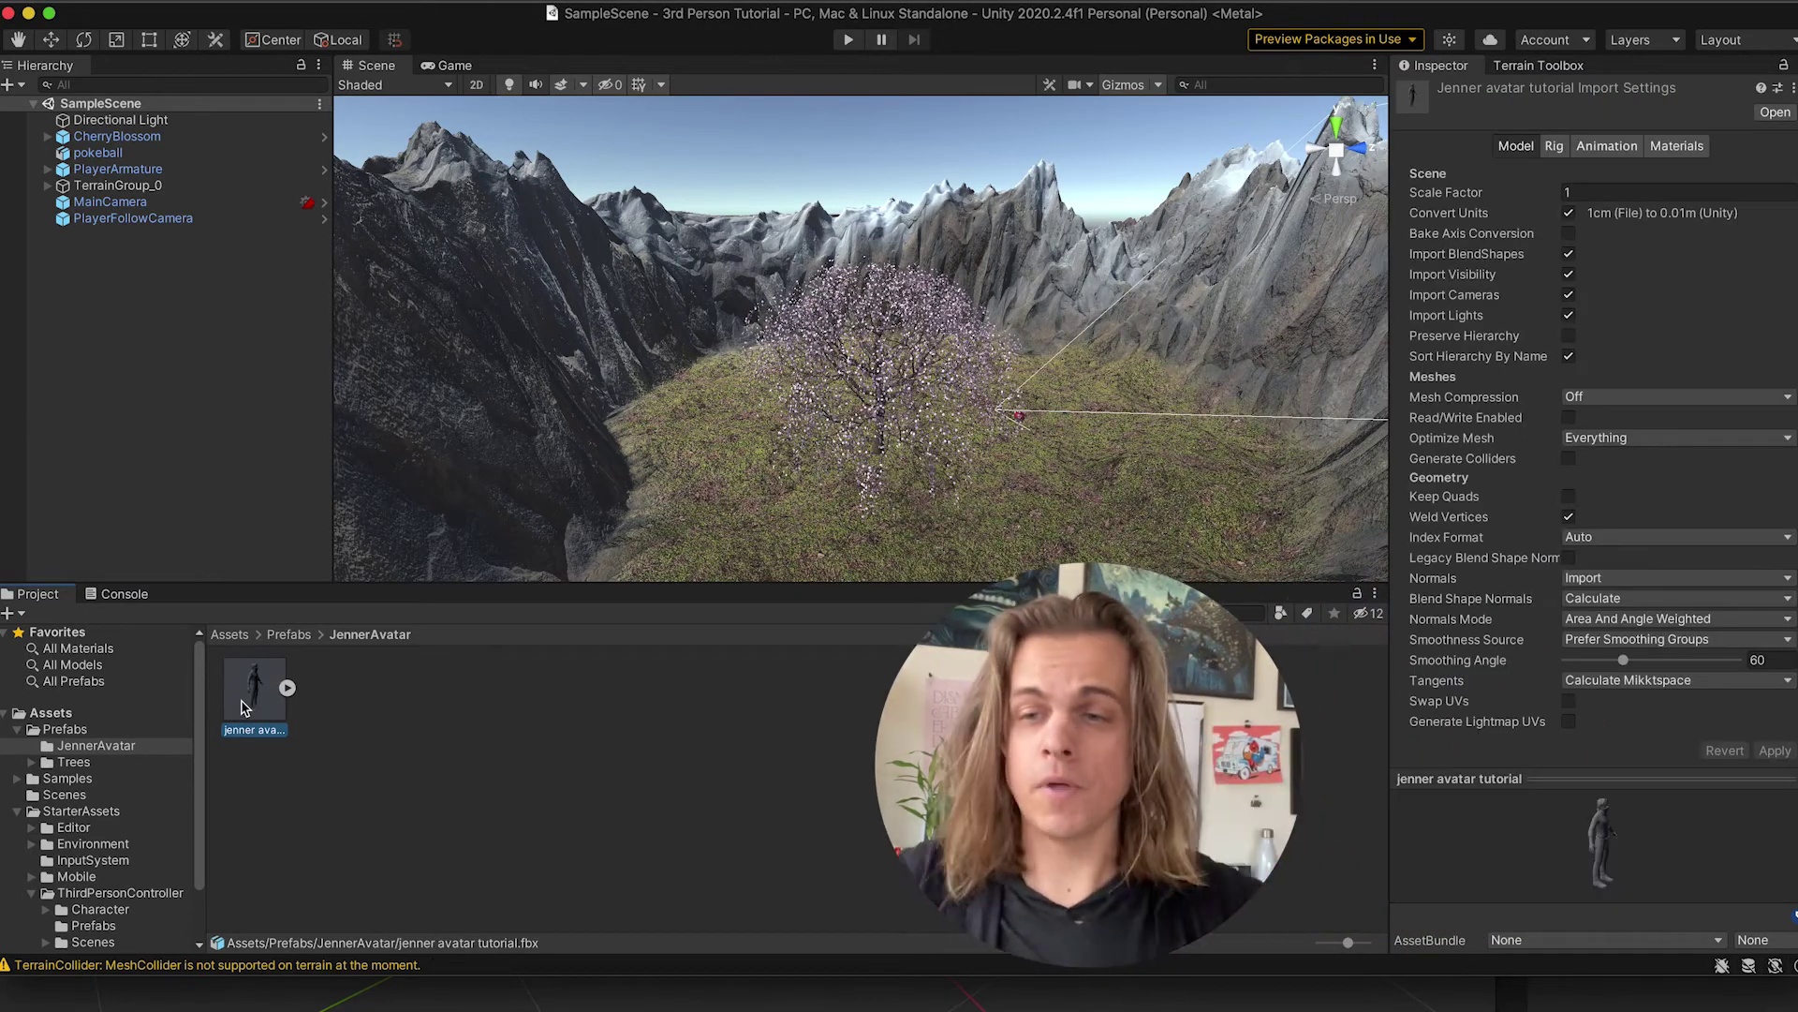
click(1683, 155)
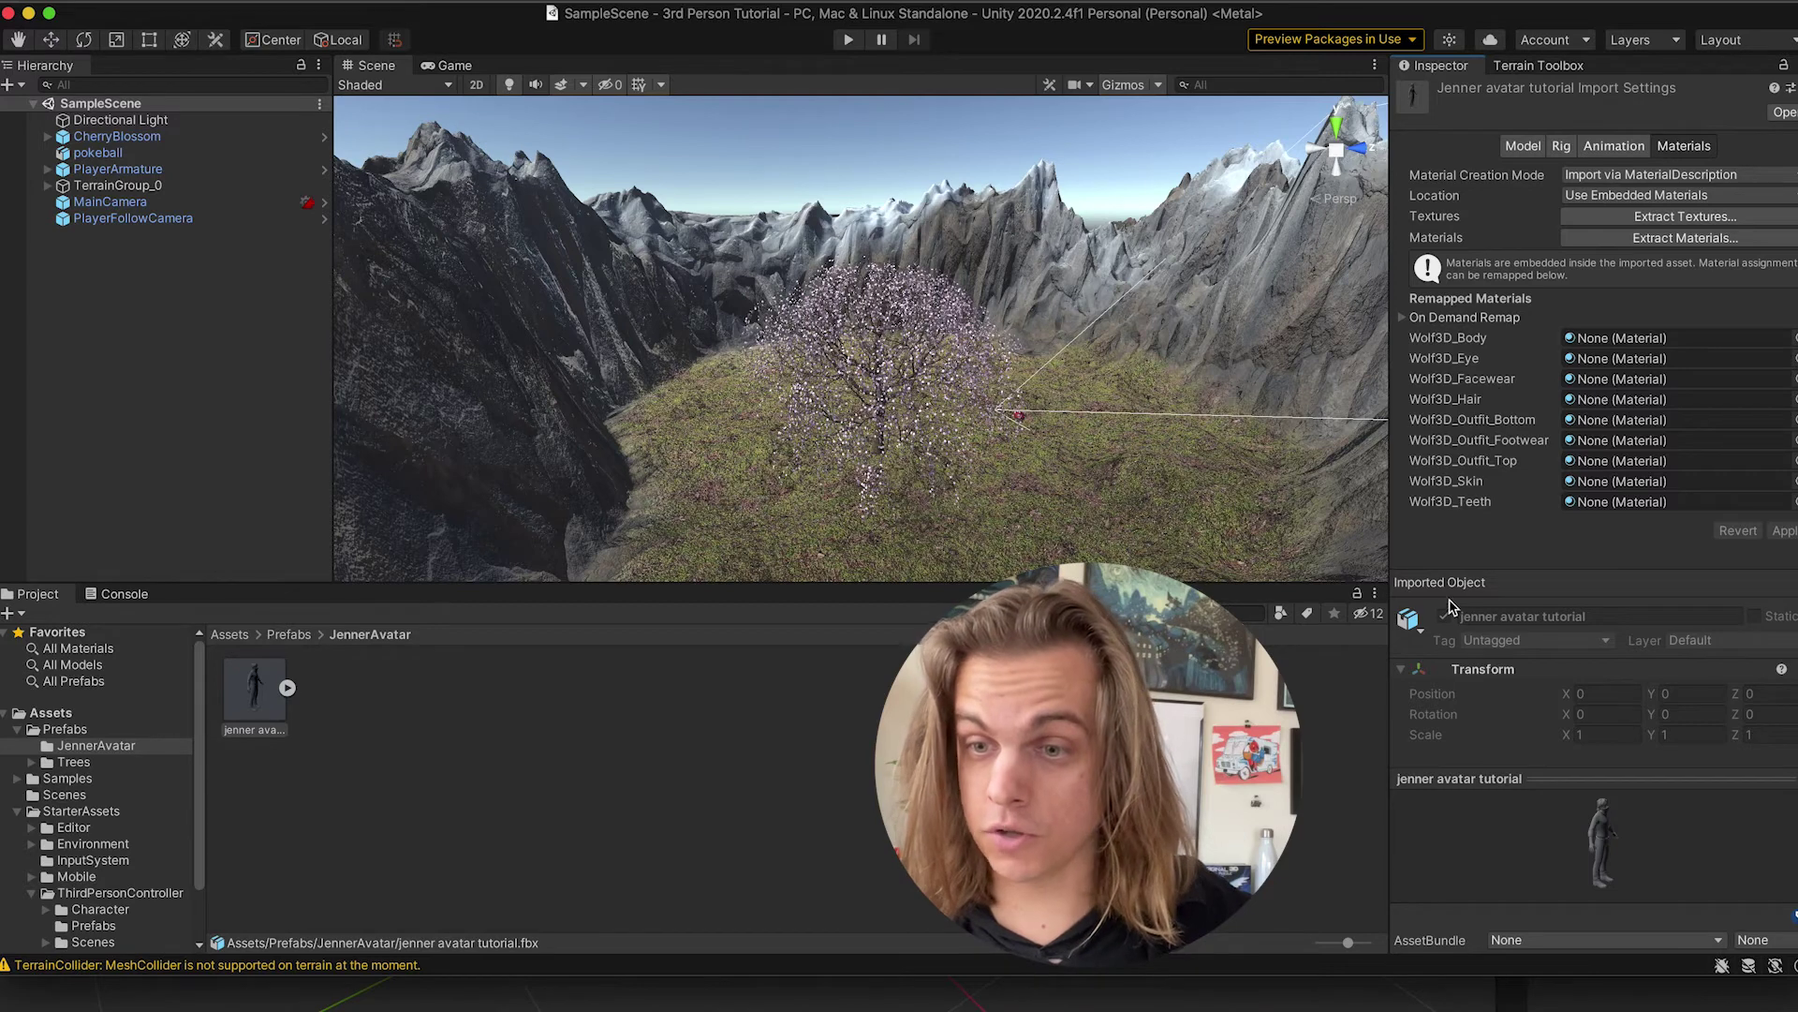
click(1642, 223)
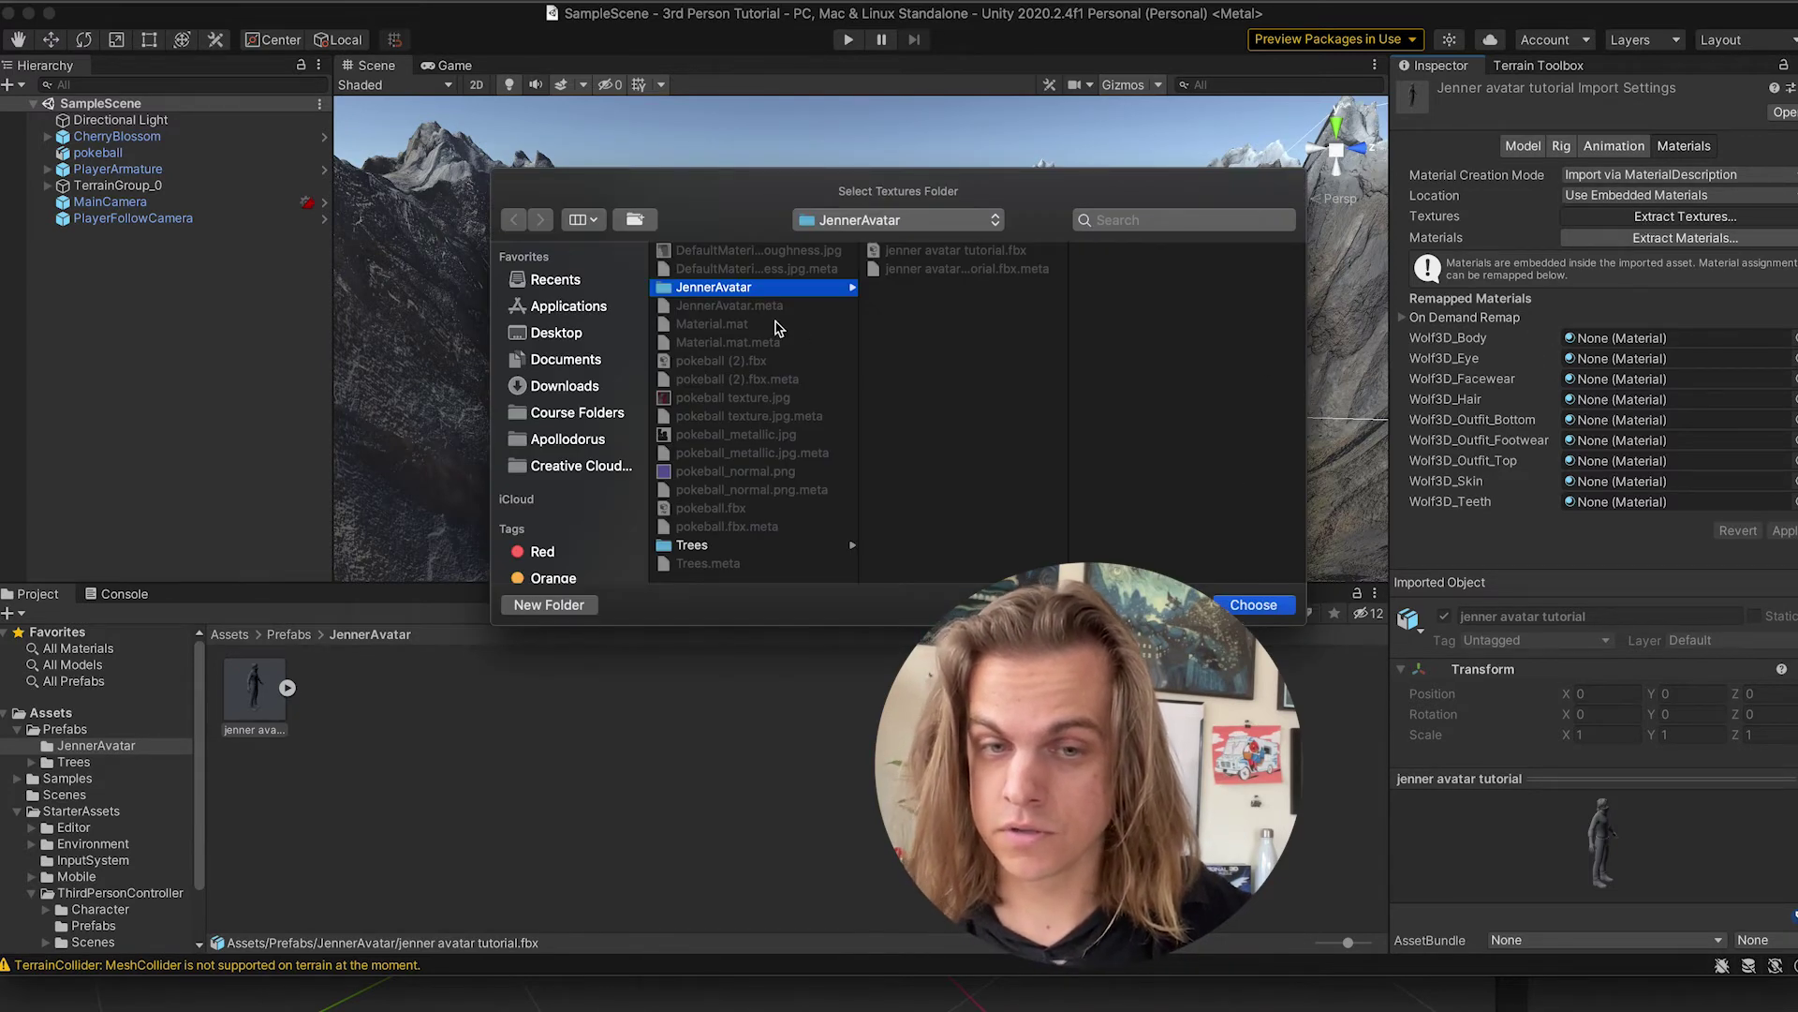
click(1267, 604)
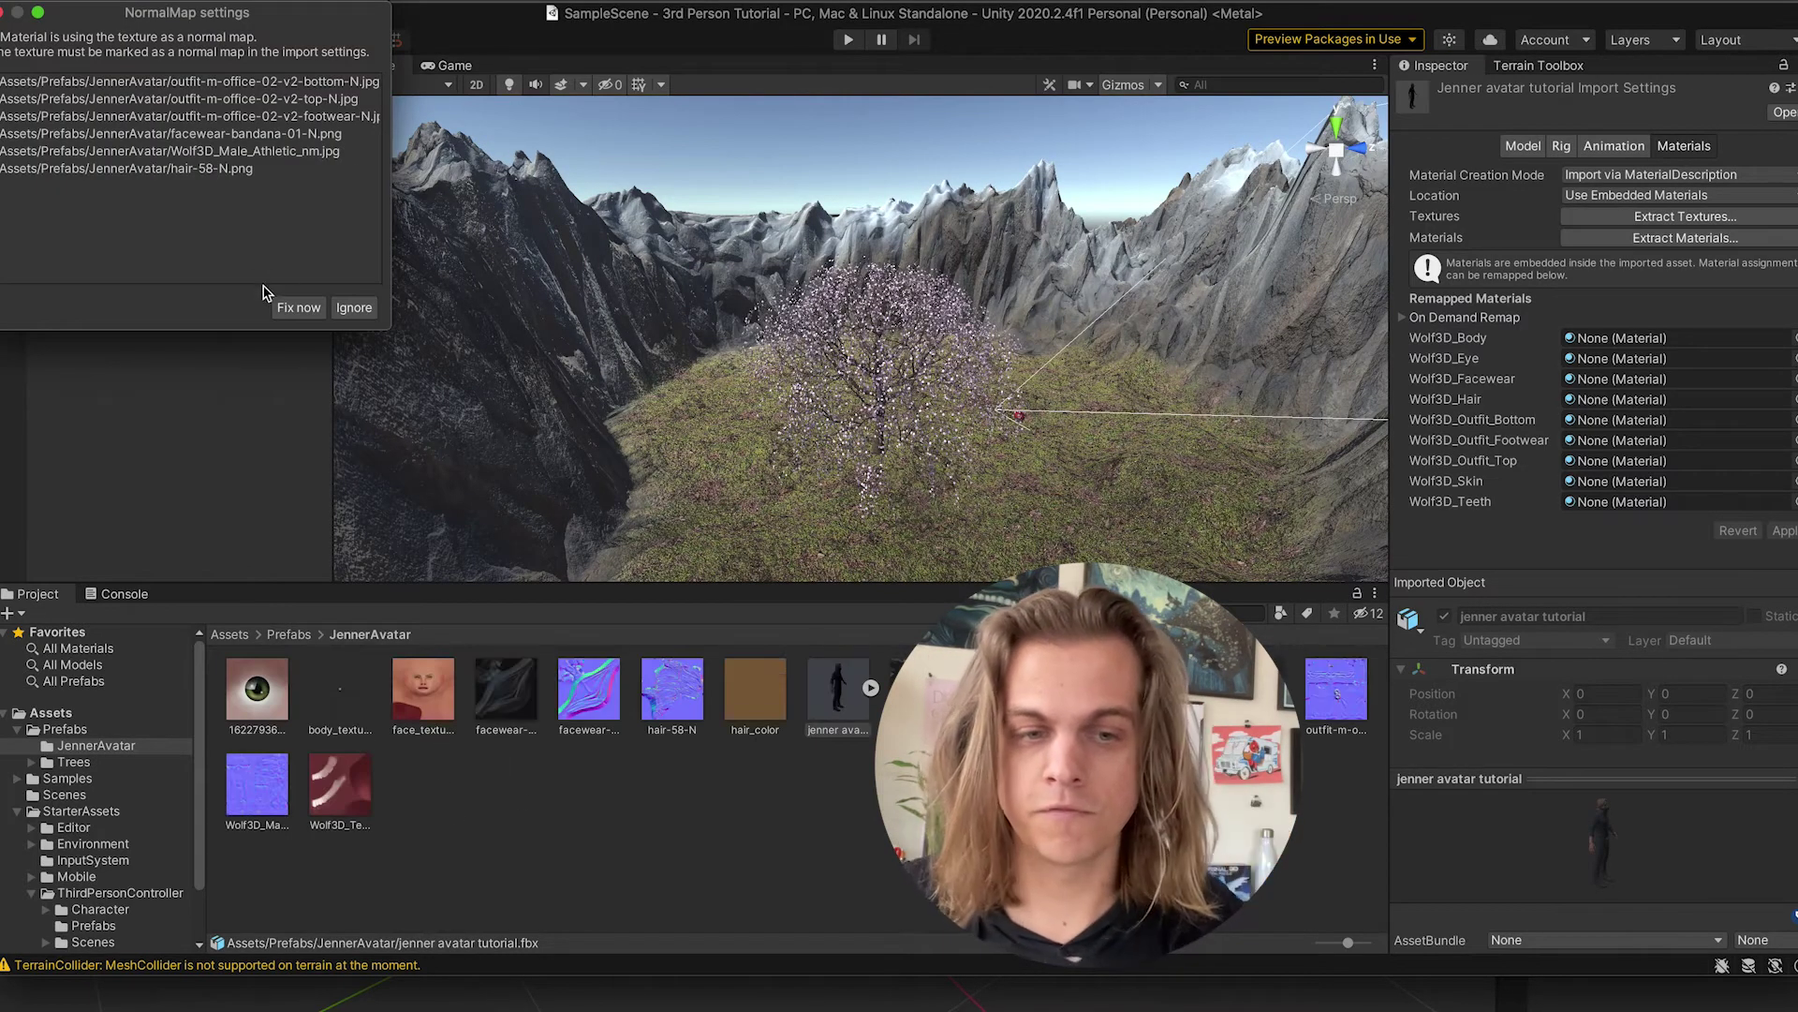
Fix the avatar textures as normal maps and extract its materials into JennerAvatar
click(300, 307)
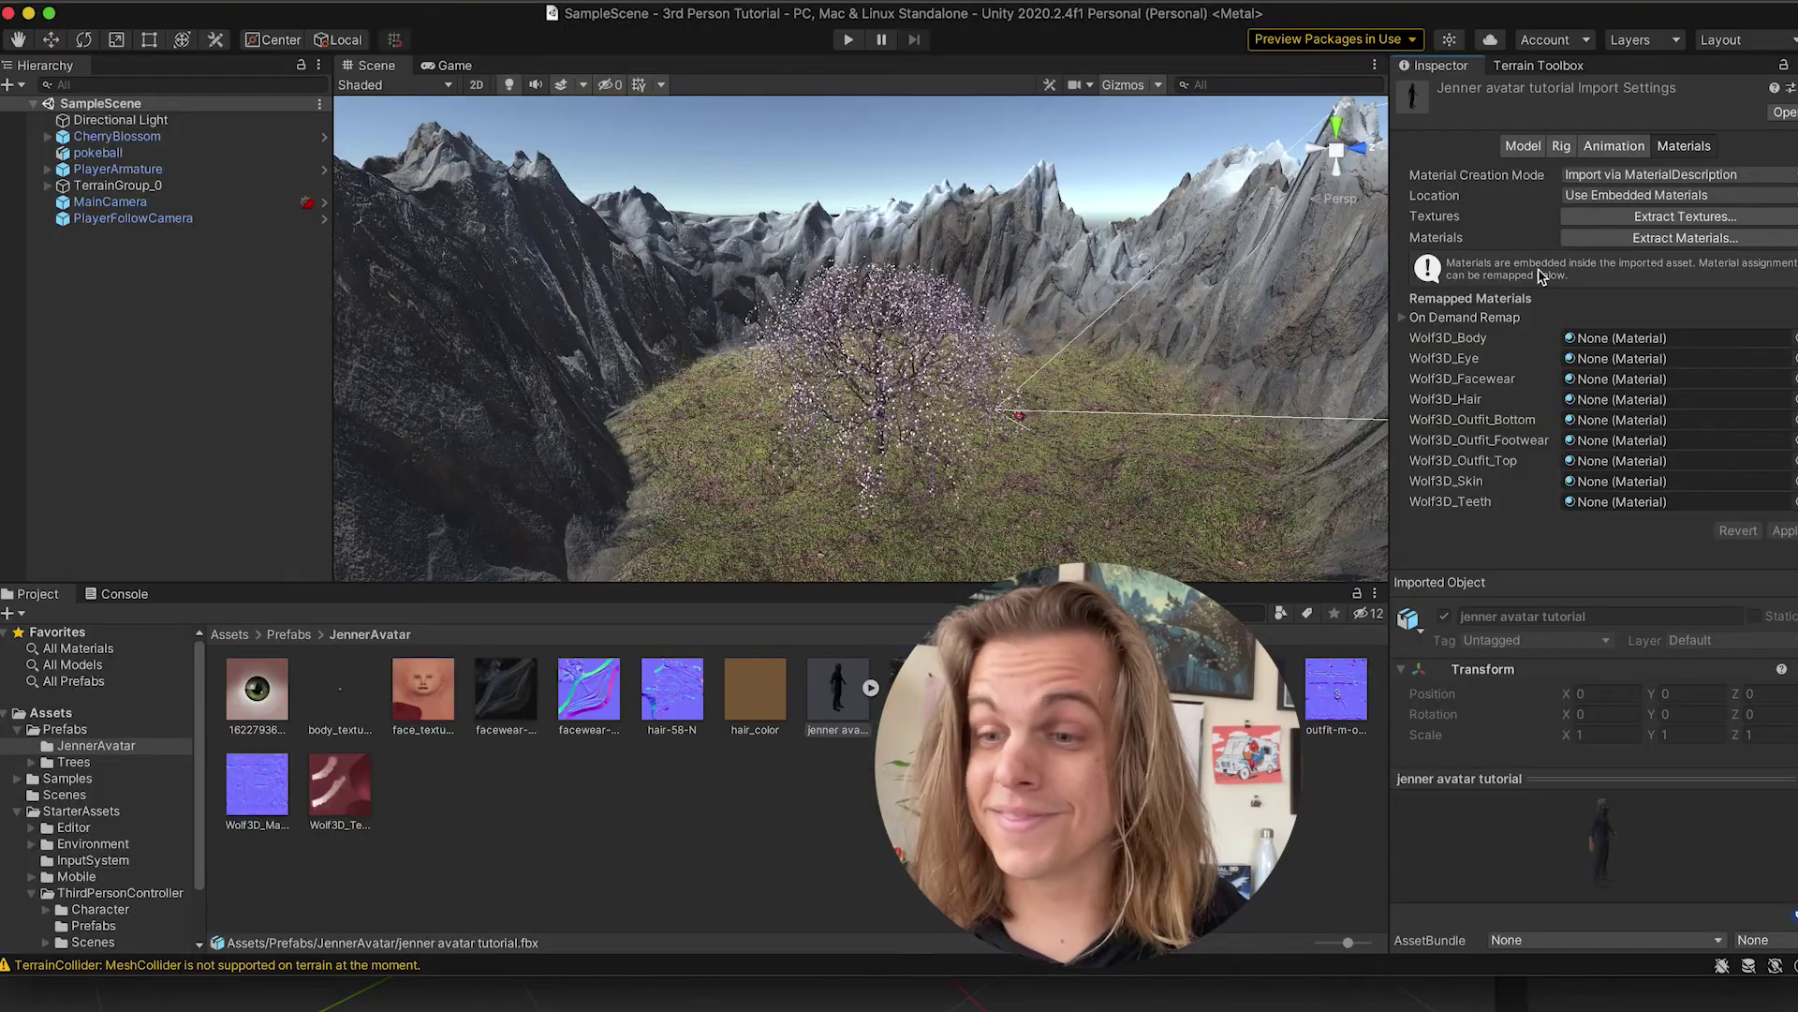
click(1635, 241)
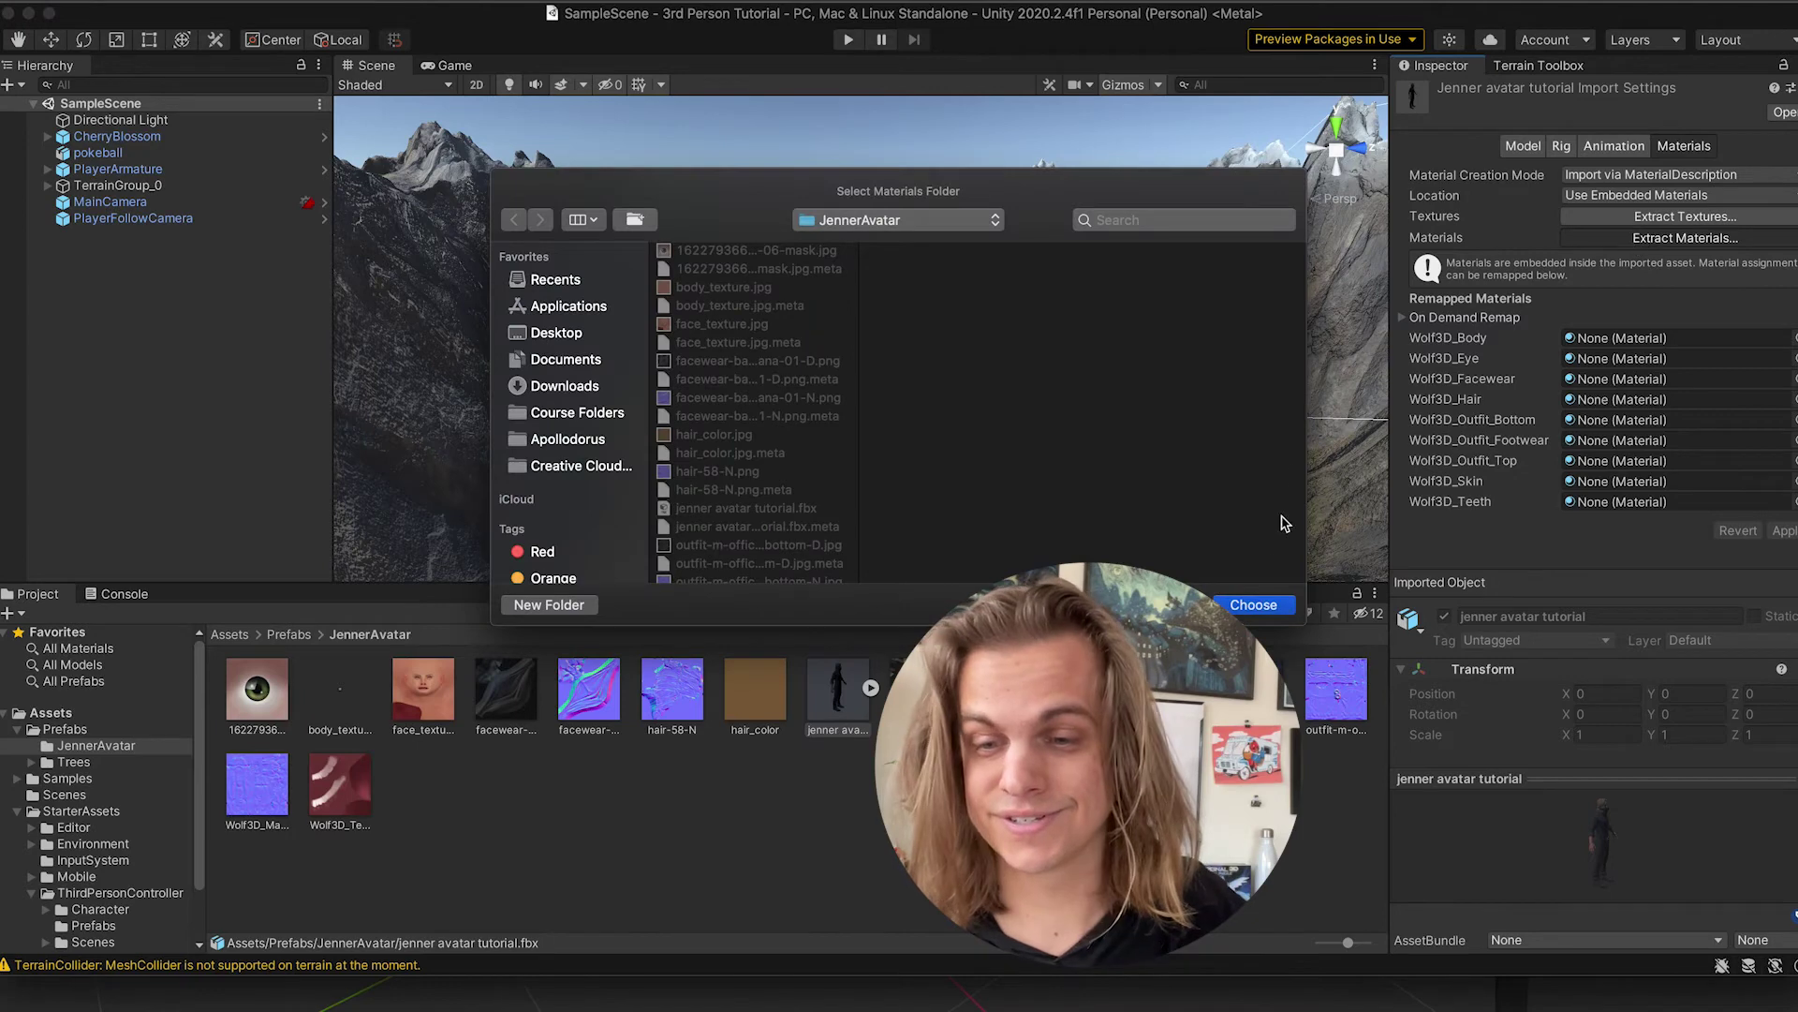
click(1276, 607)
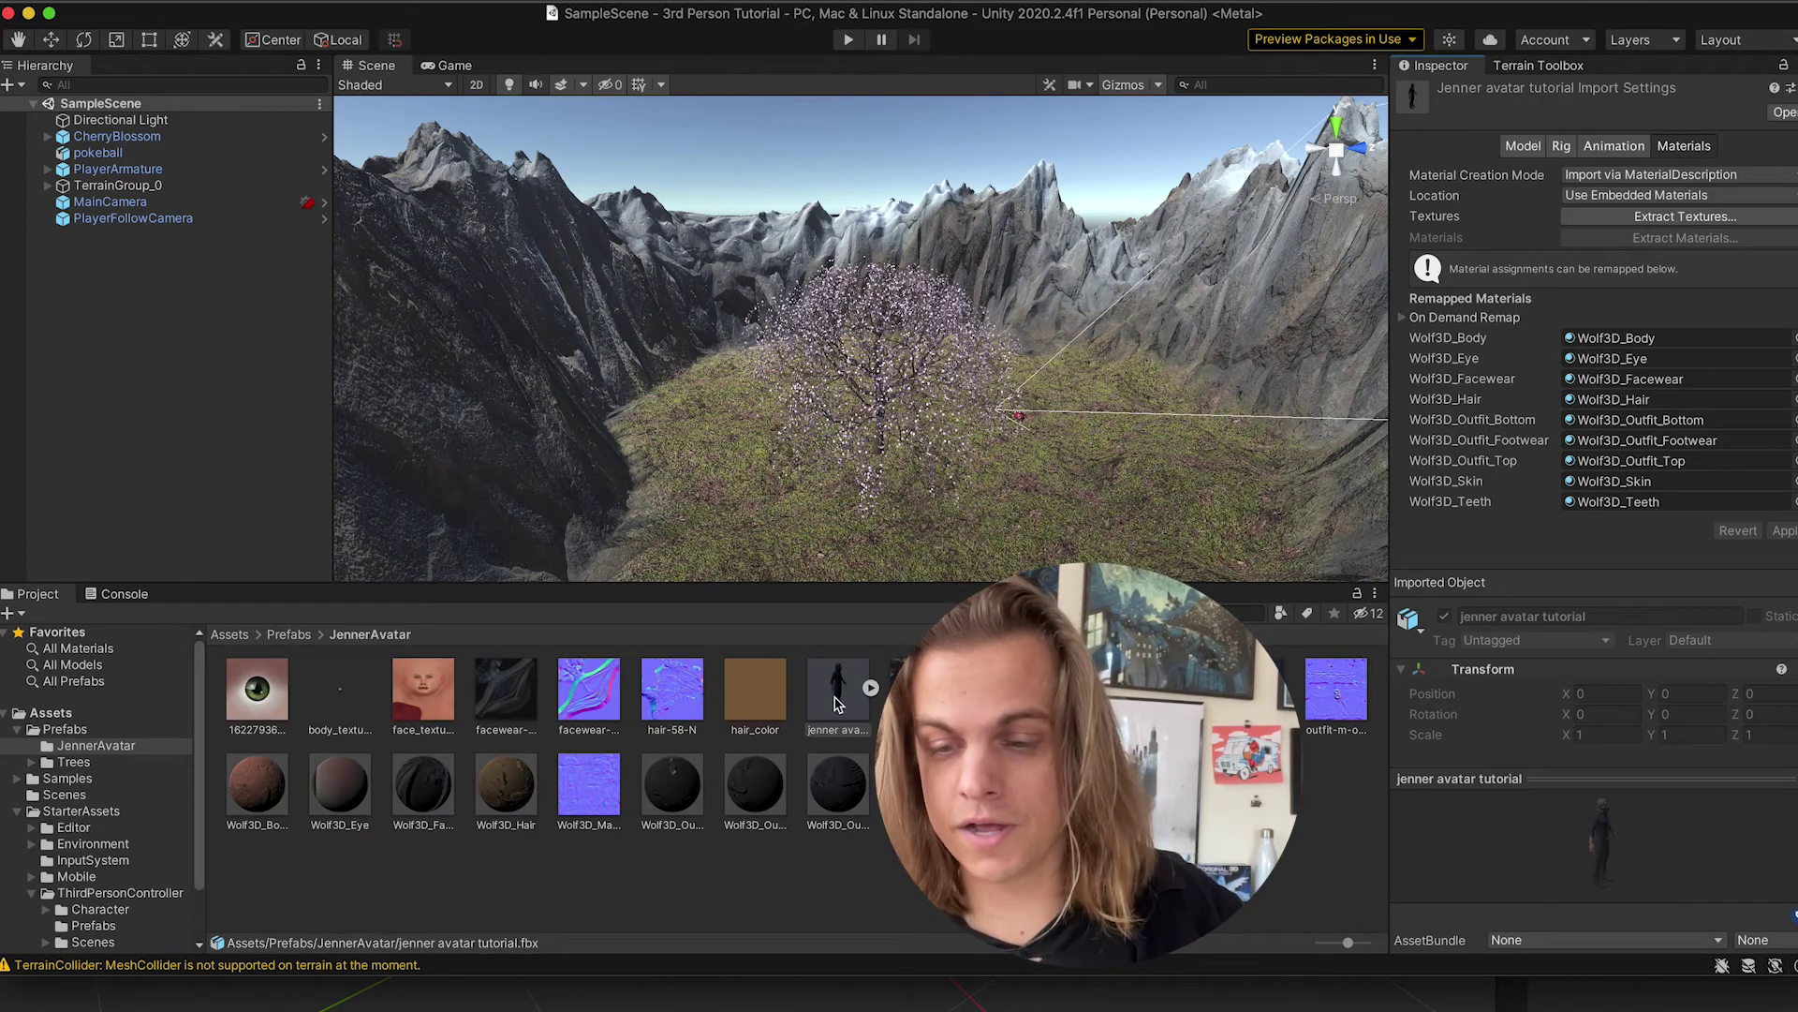
Set the jenner avatar tutorial rig's Animation Type to Humanoid and apply it
click(1564, 147)
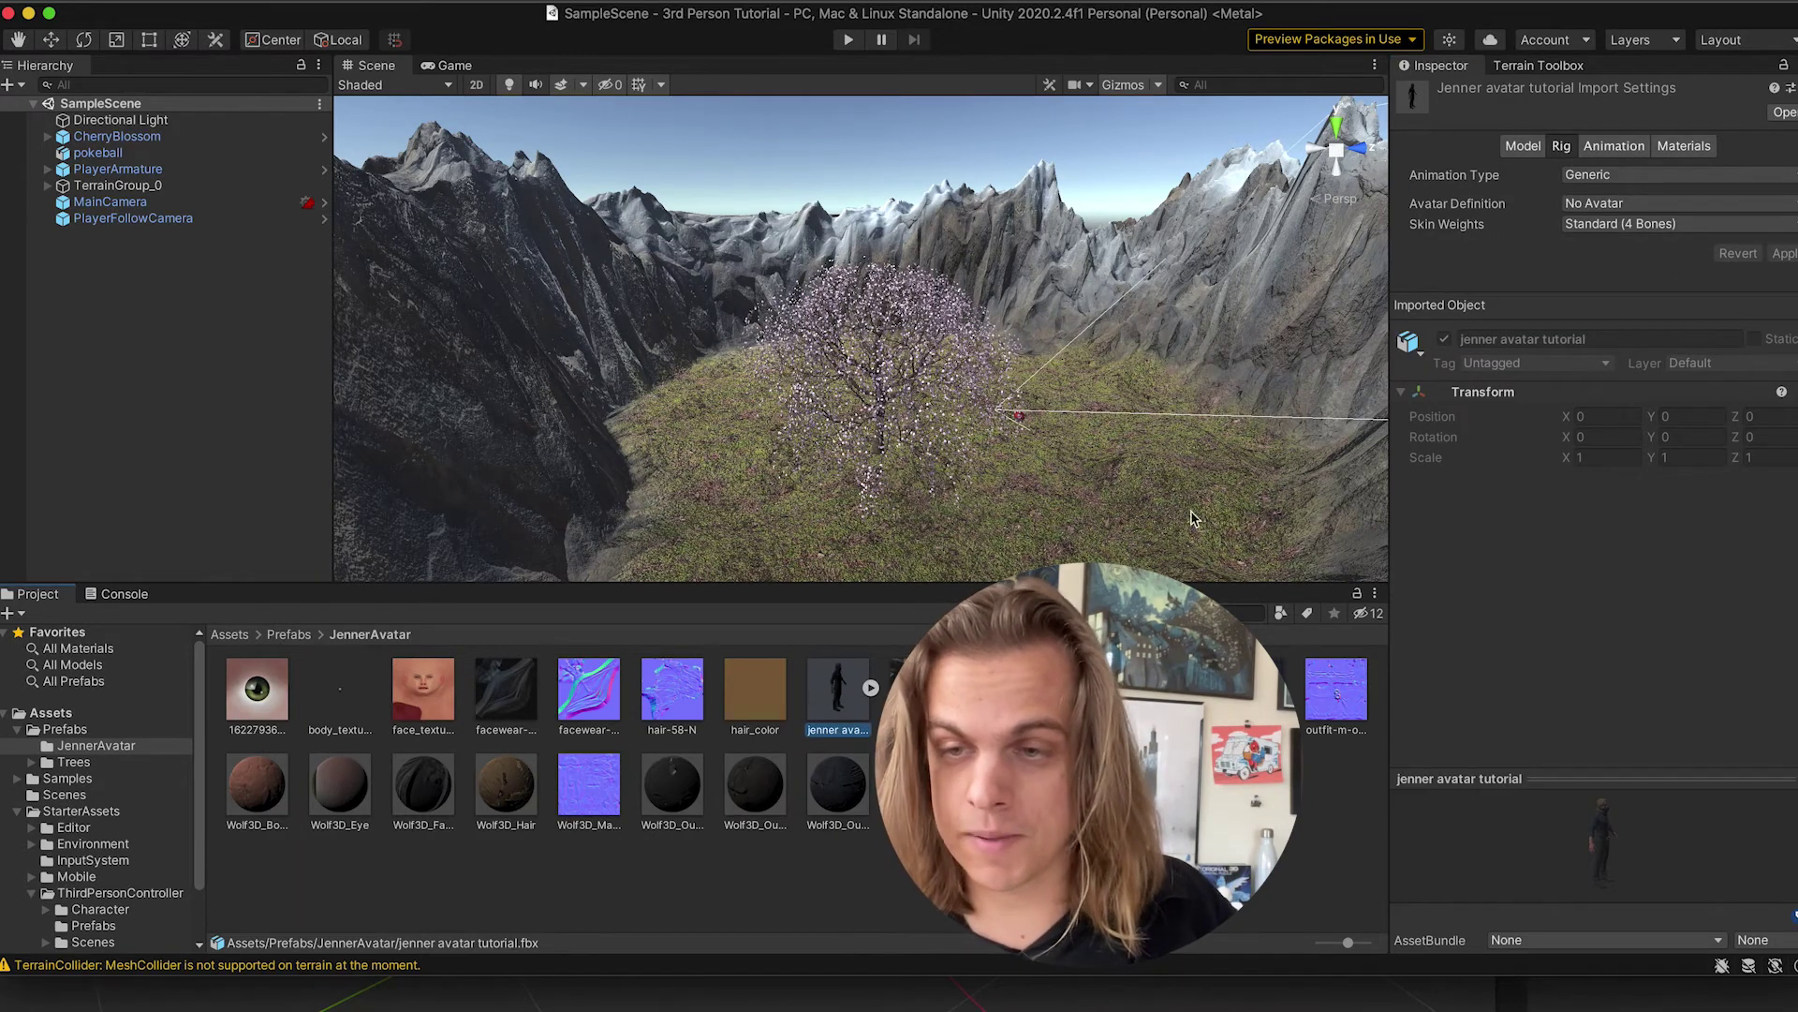
click(1585, 176)
click(1599, 199)
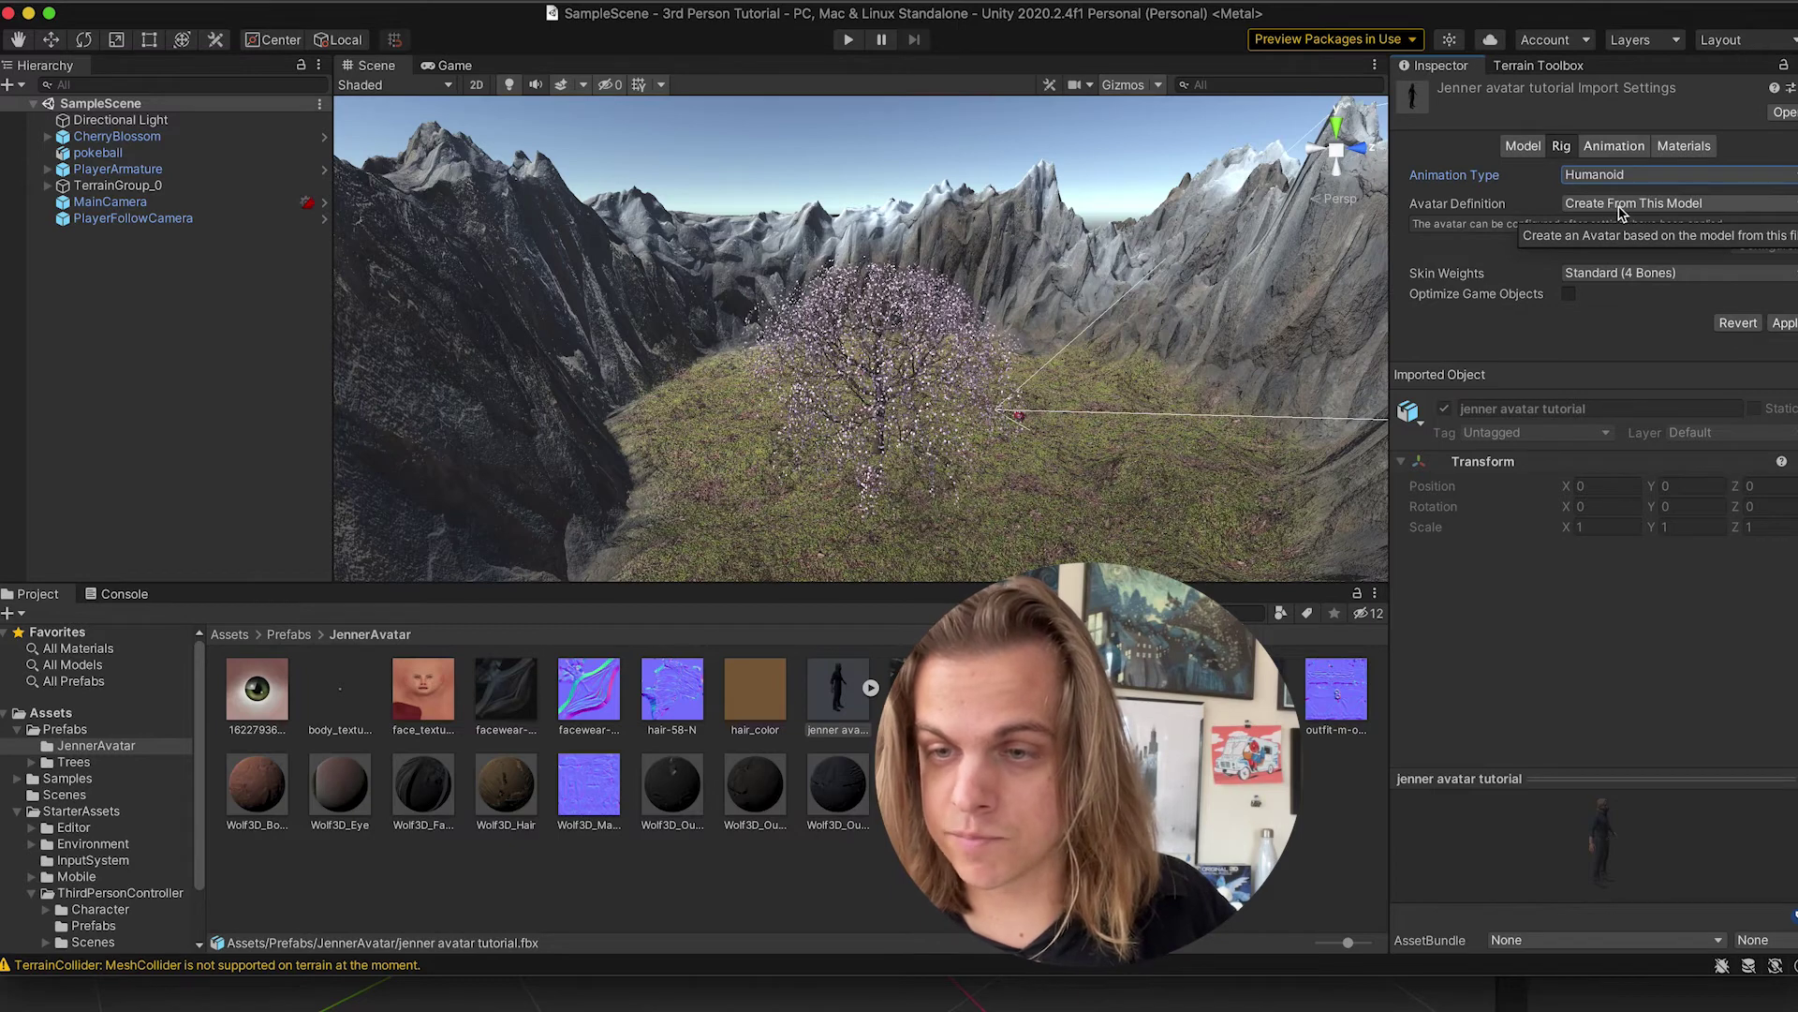
click(1784, 323)
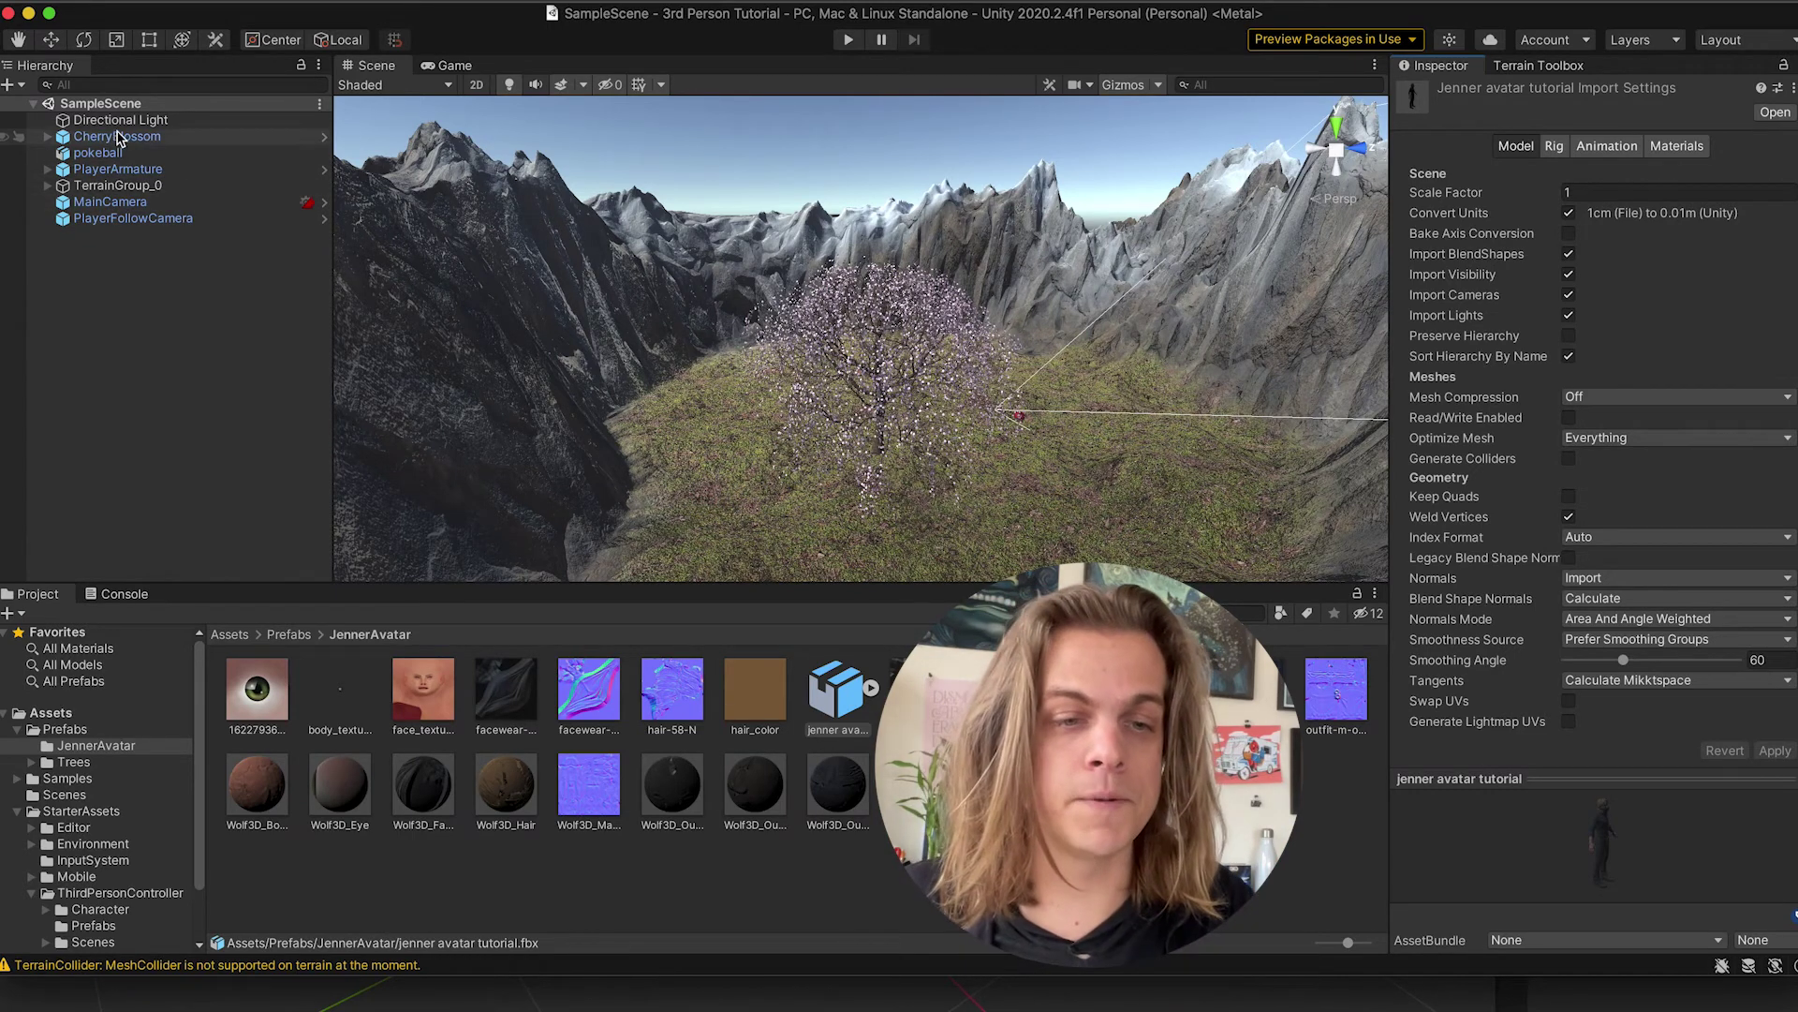
Frame PlayerArmature and inspect its Geometry, Skeleton and Armature_Mesh children
click(87, 171)
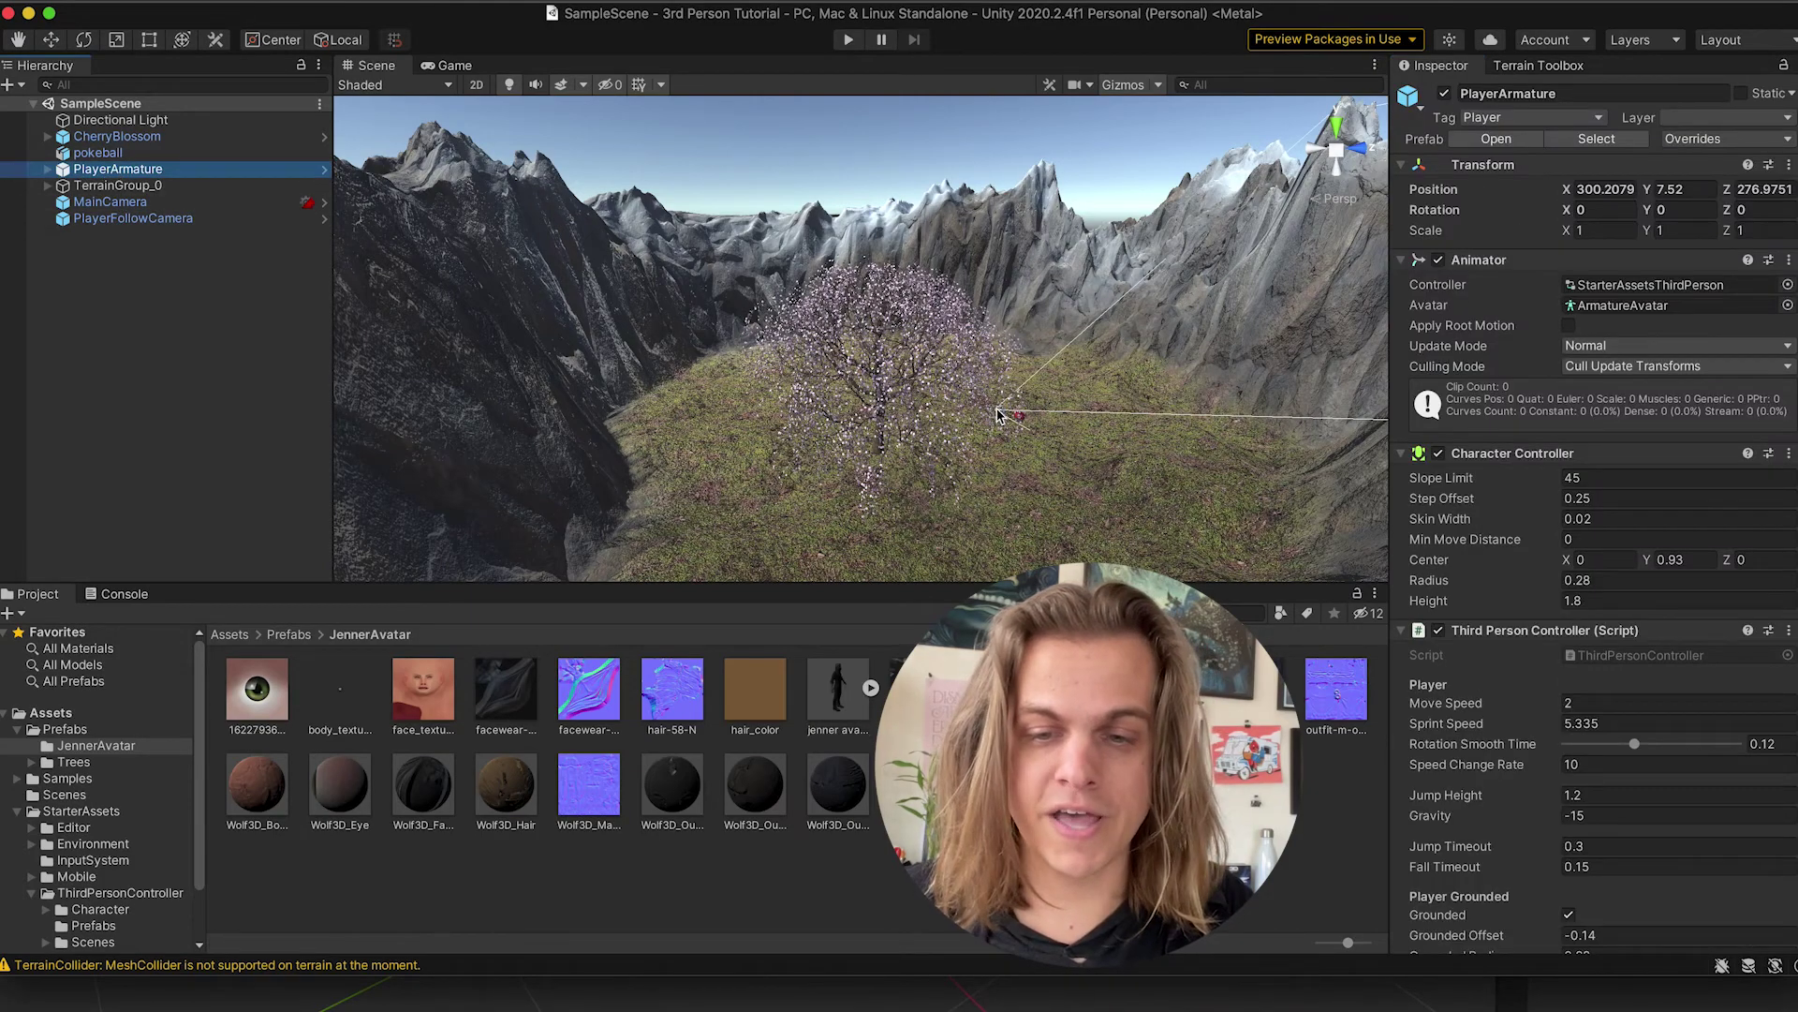
key(f)
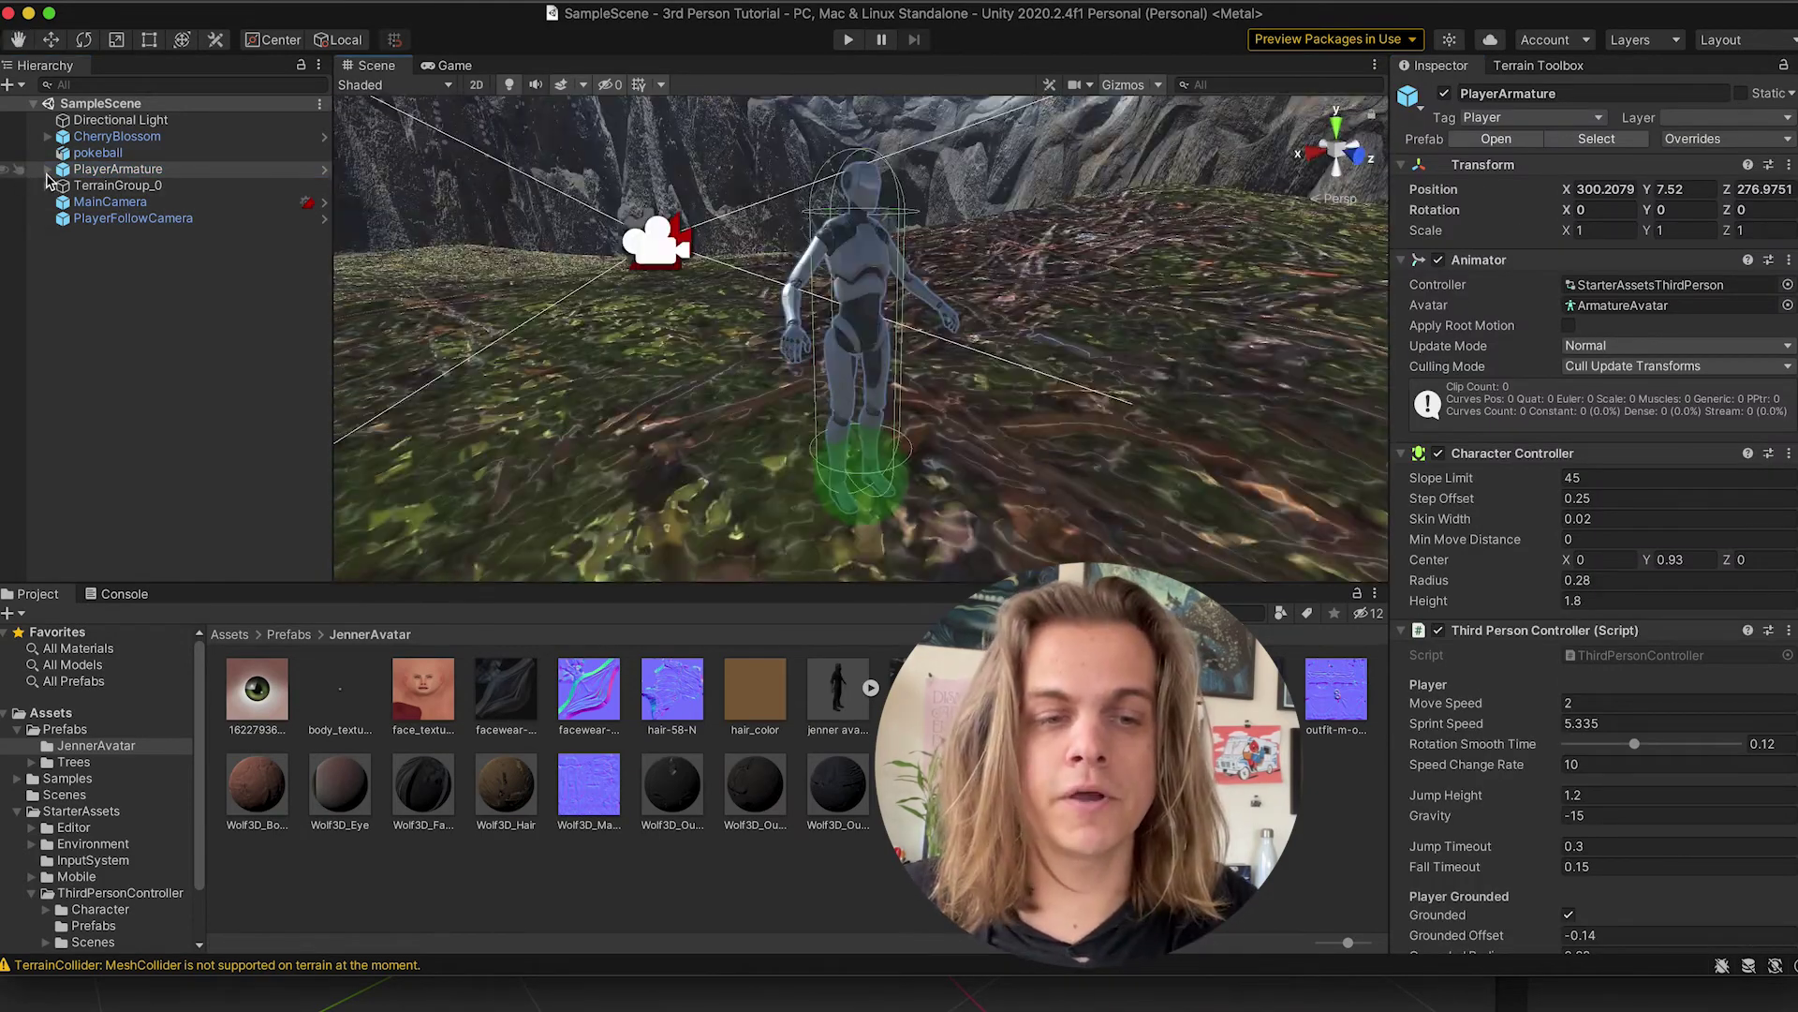
click(47, 171)
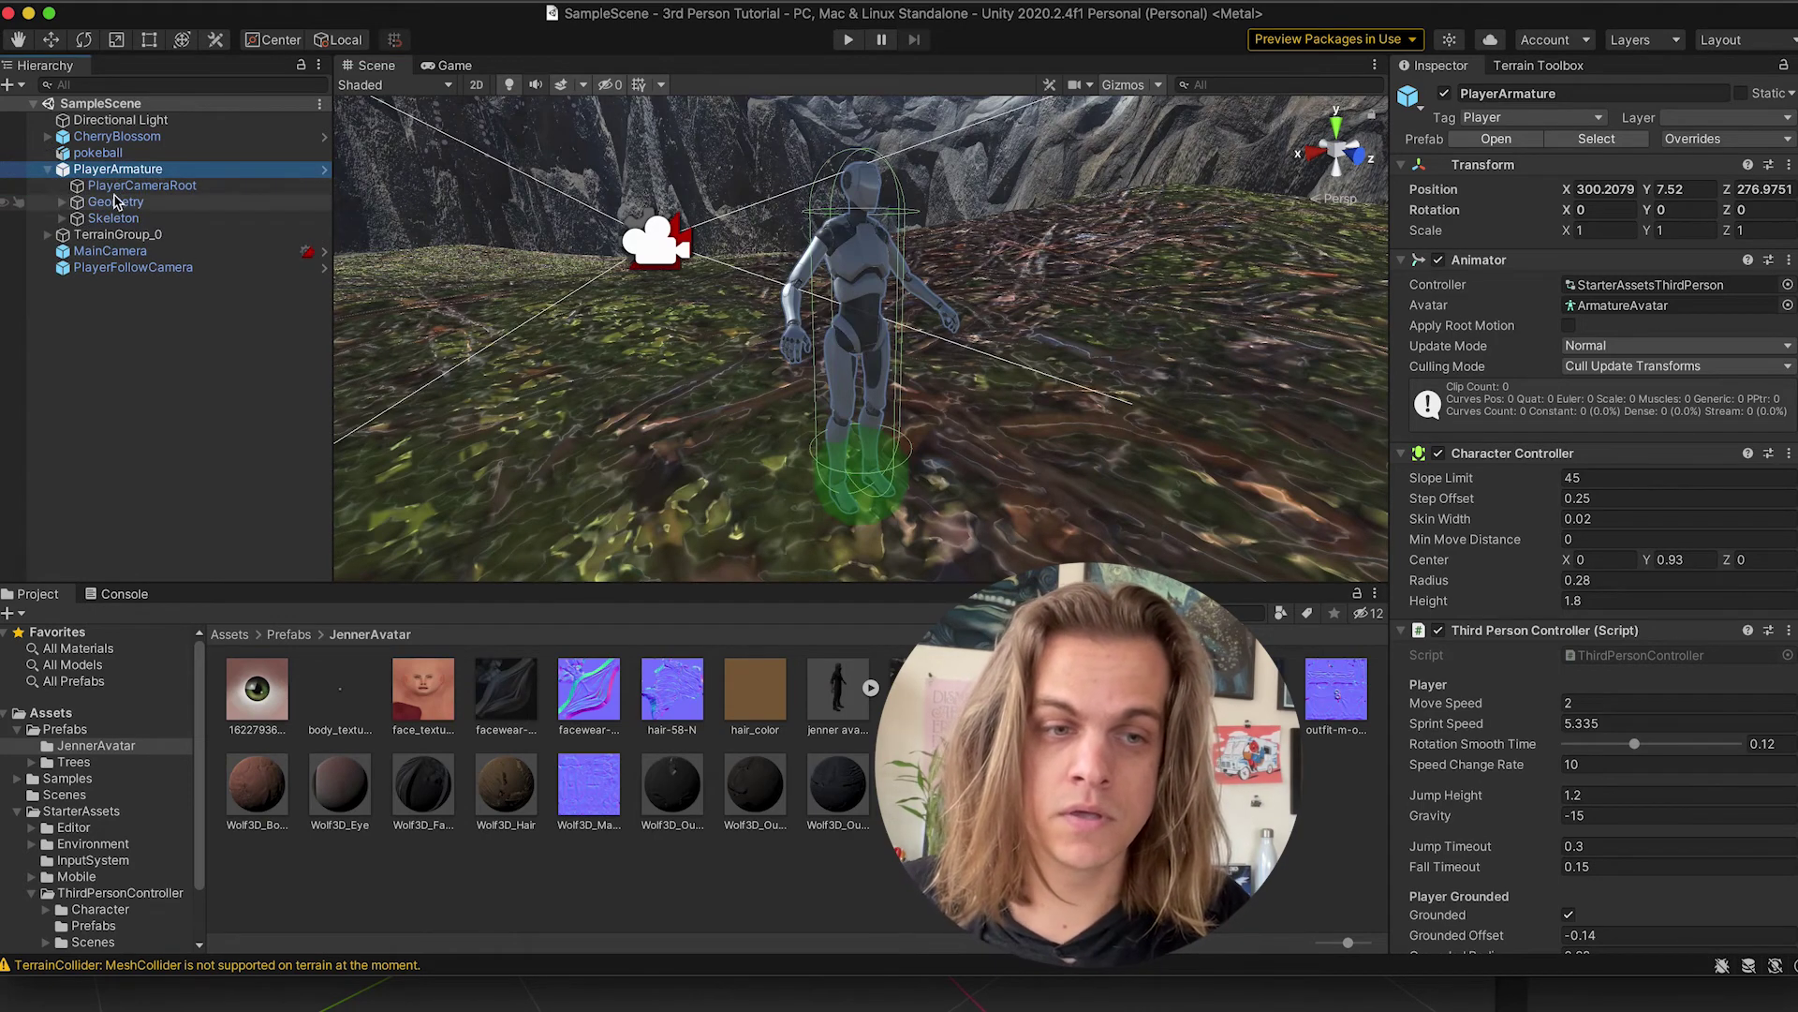
click(116, 202)
click(108, 219)
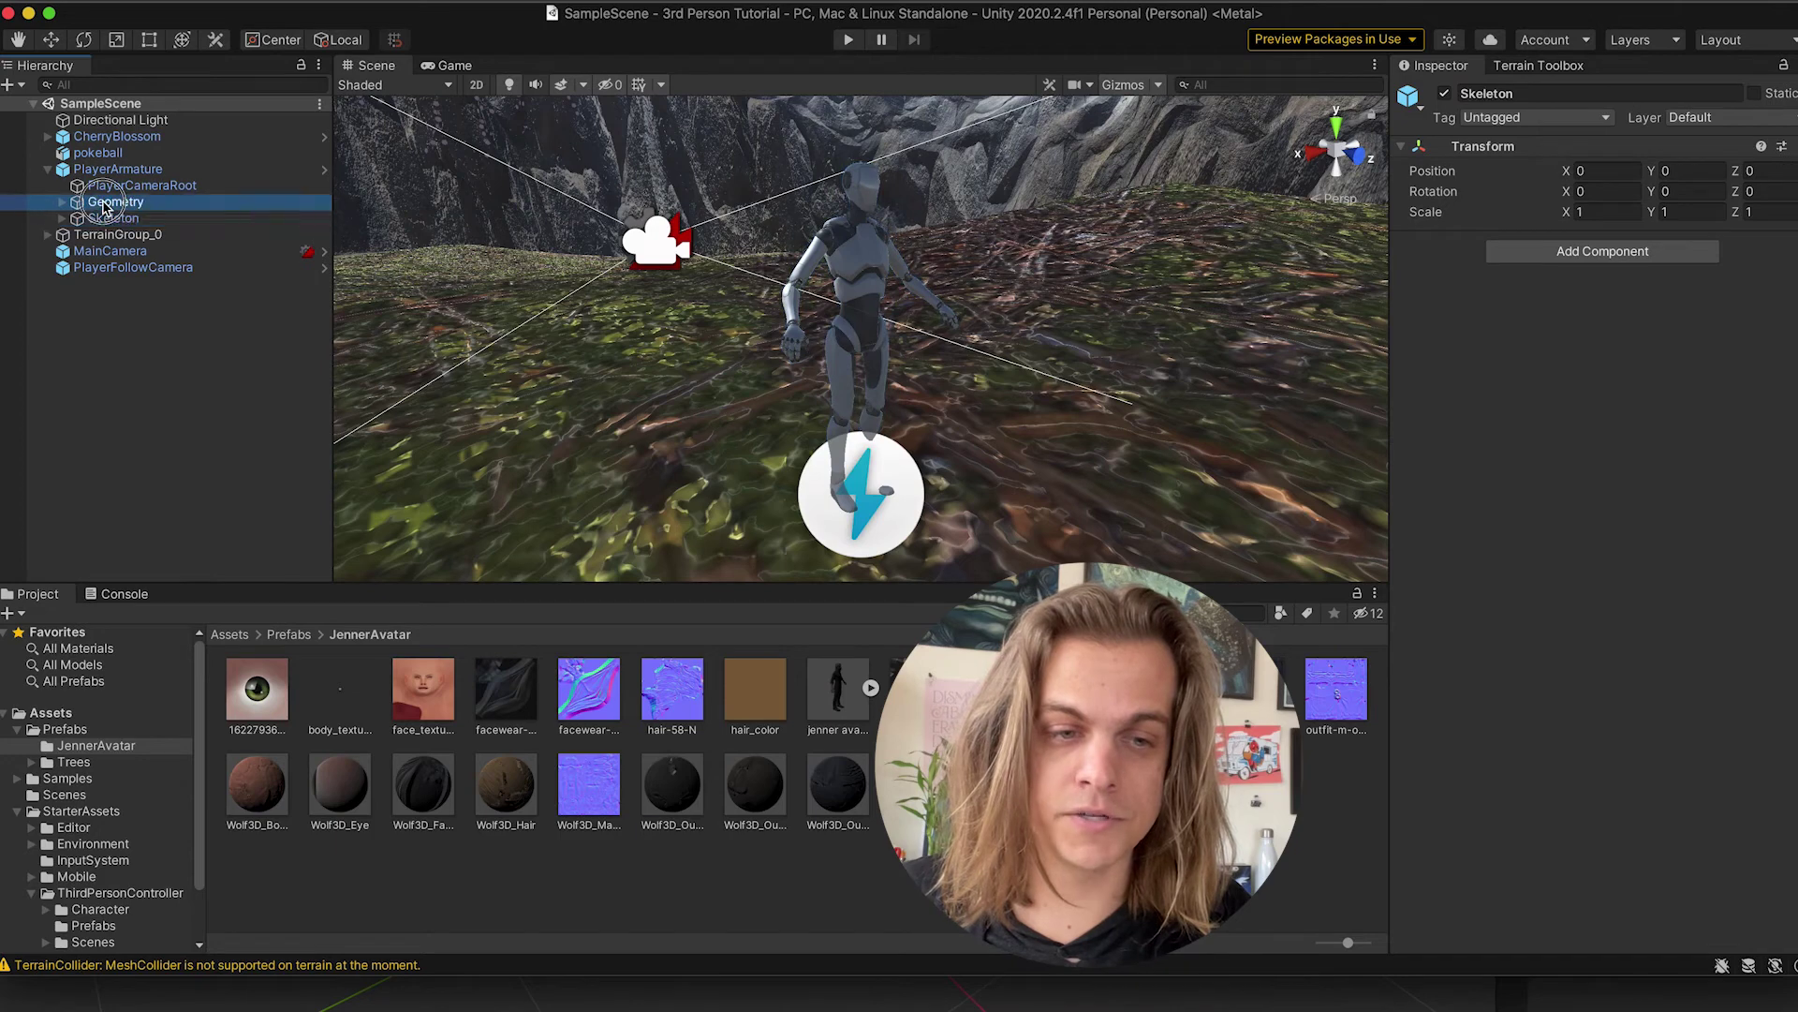
click(129, 201)
key(Right)
click(145, 218)
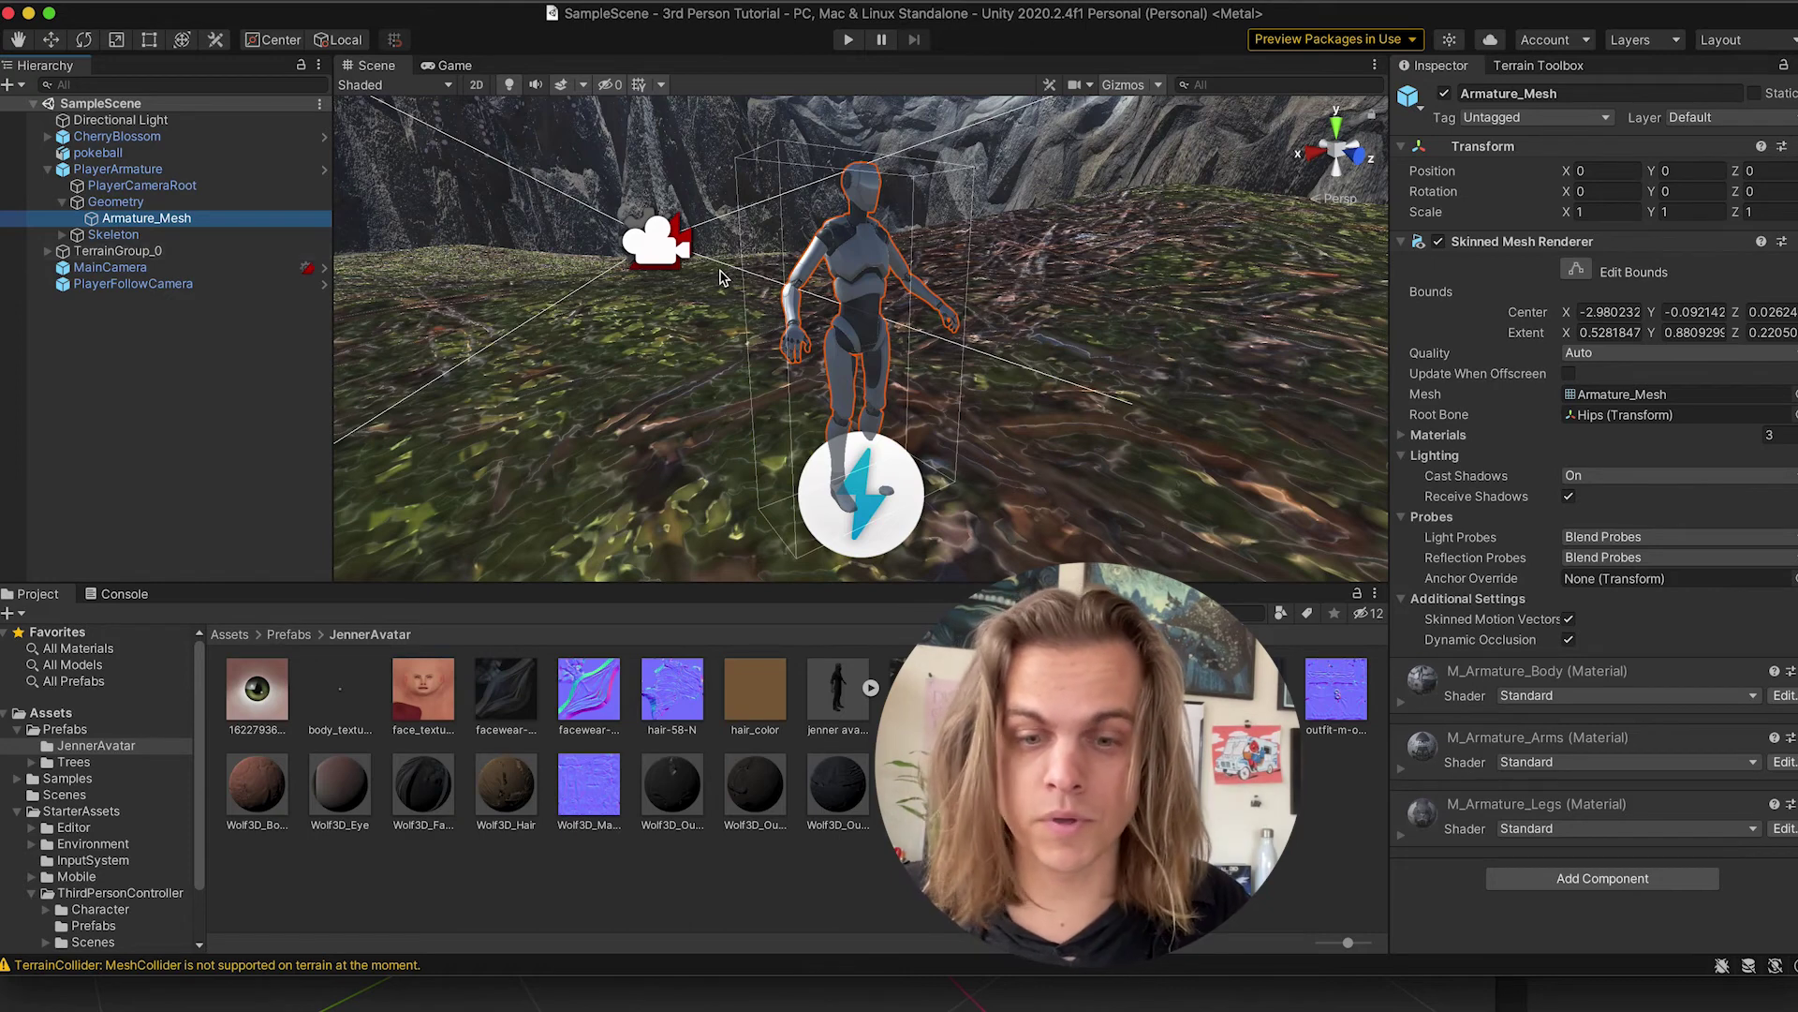
click(145, 170)
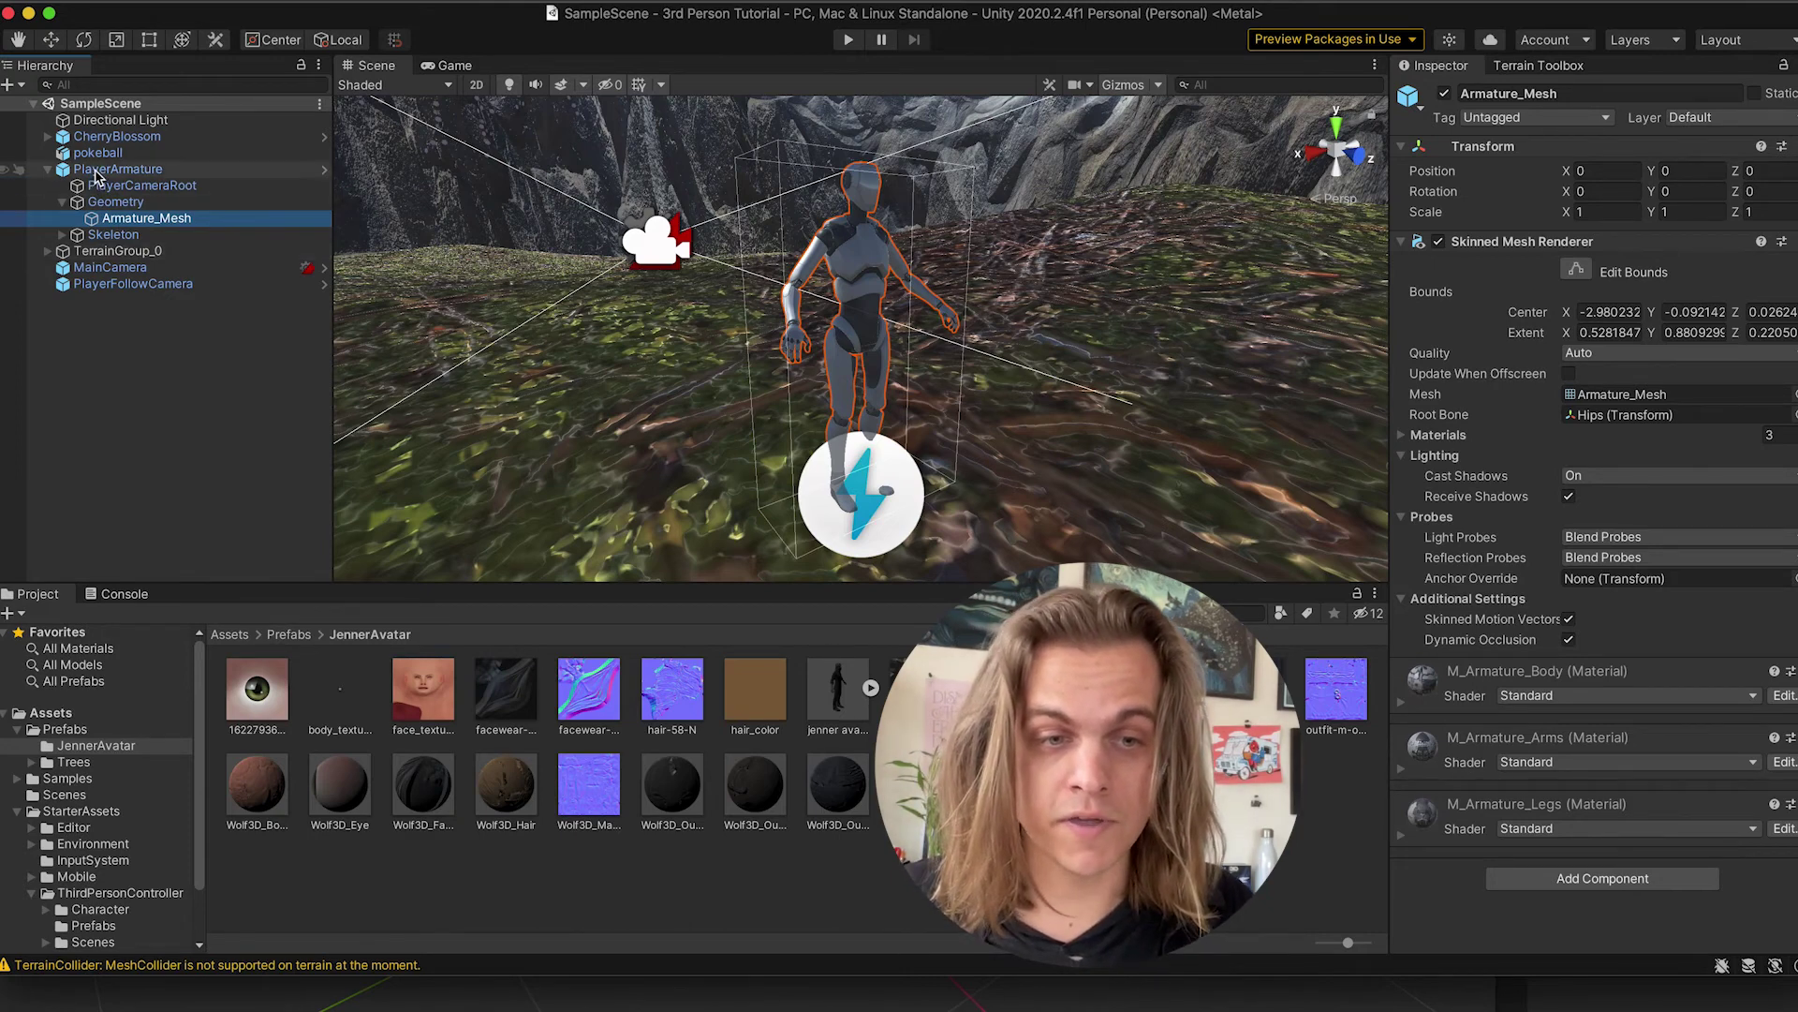
click(48, 169)
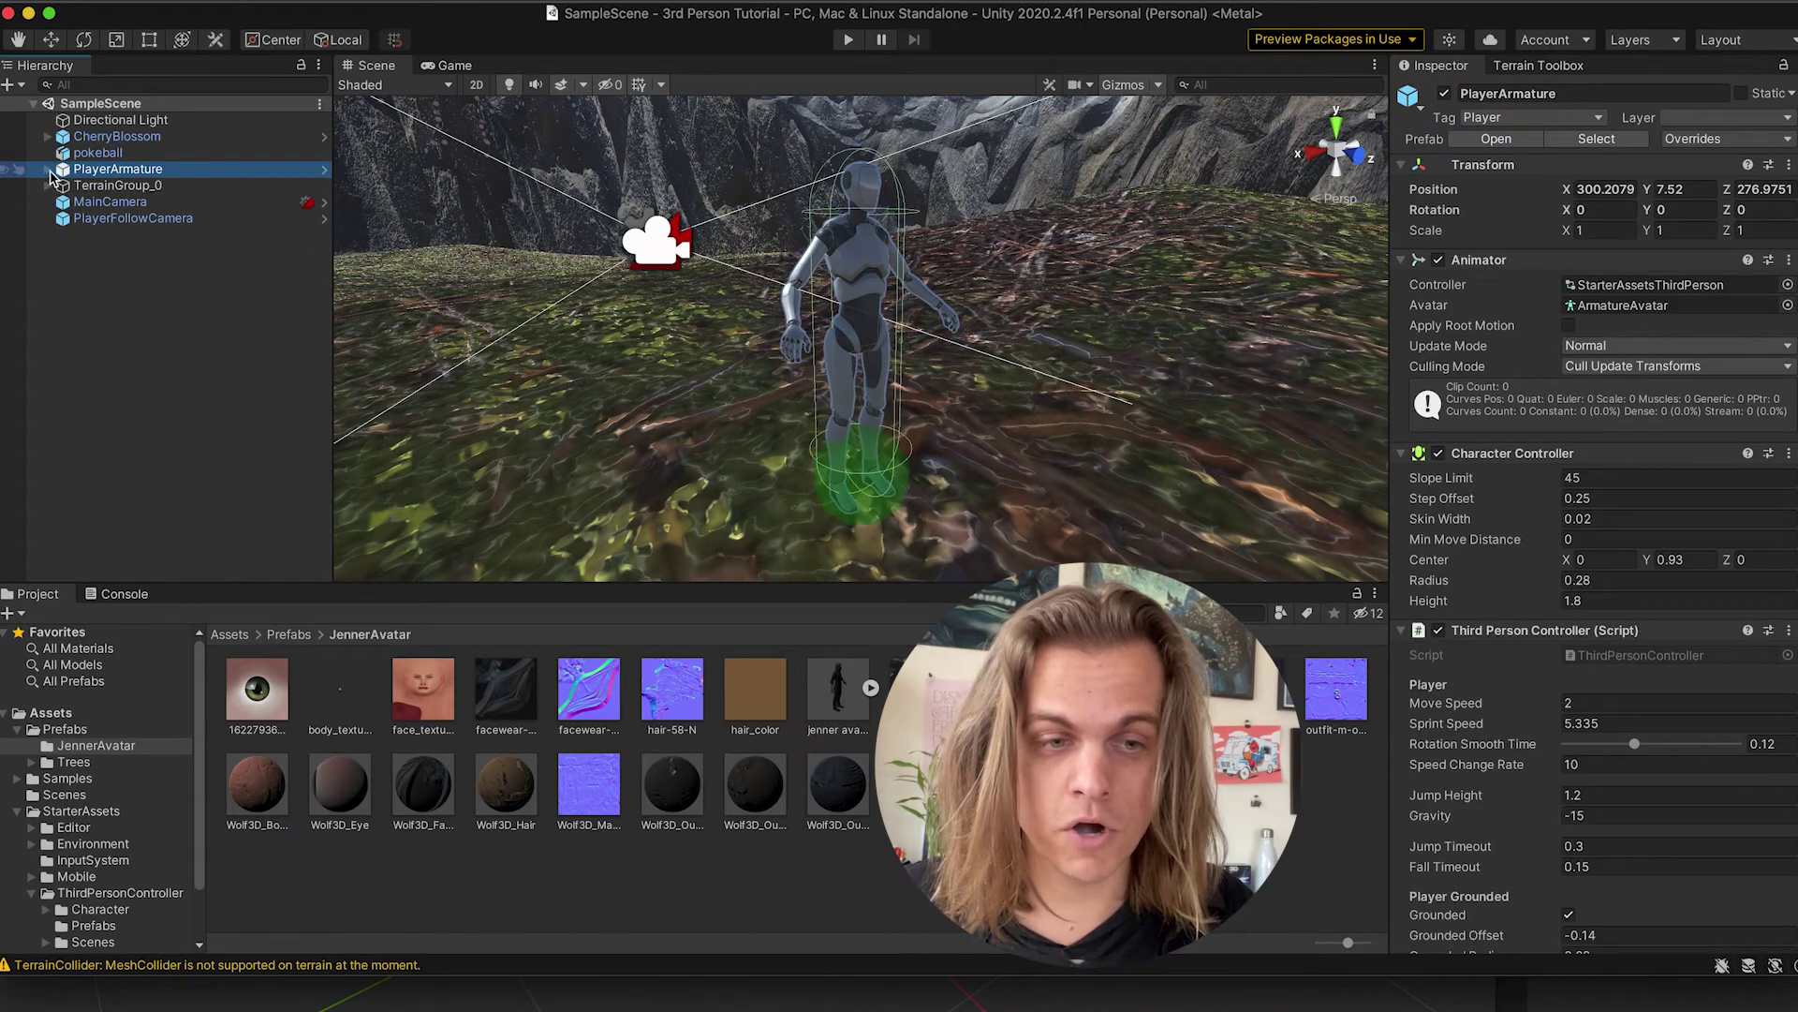
Unpack PlayerArmature completely from its prefab
right_click(129, 176)
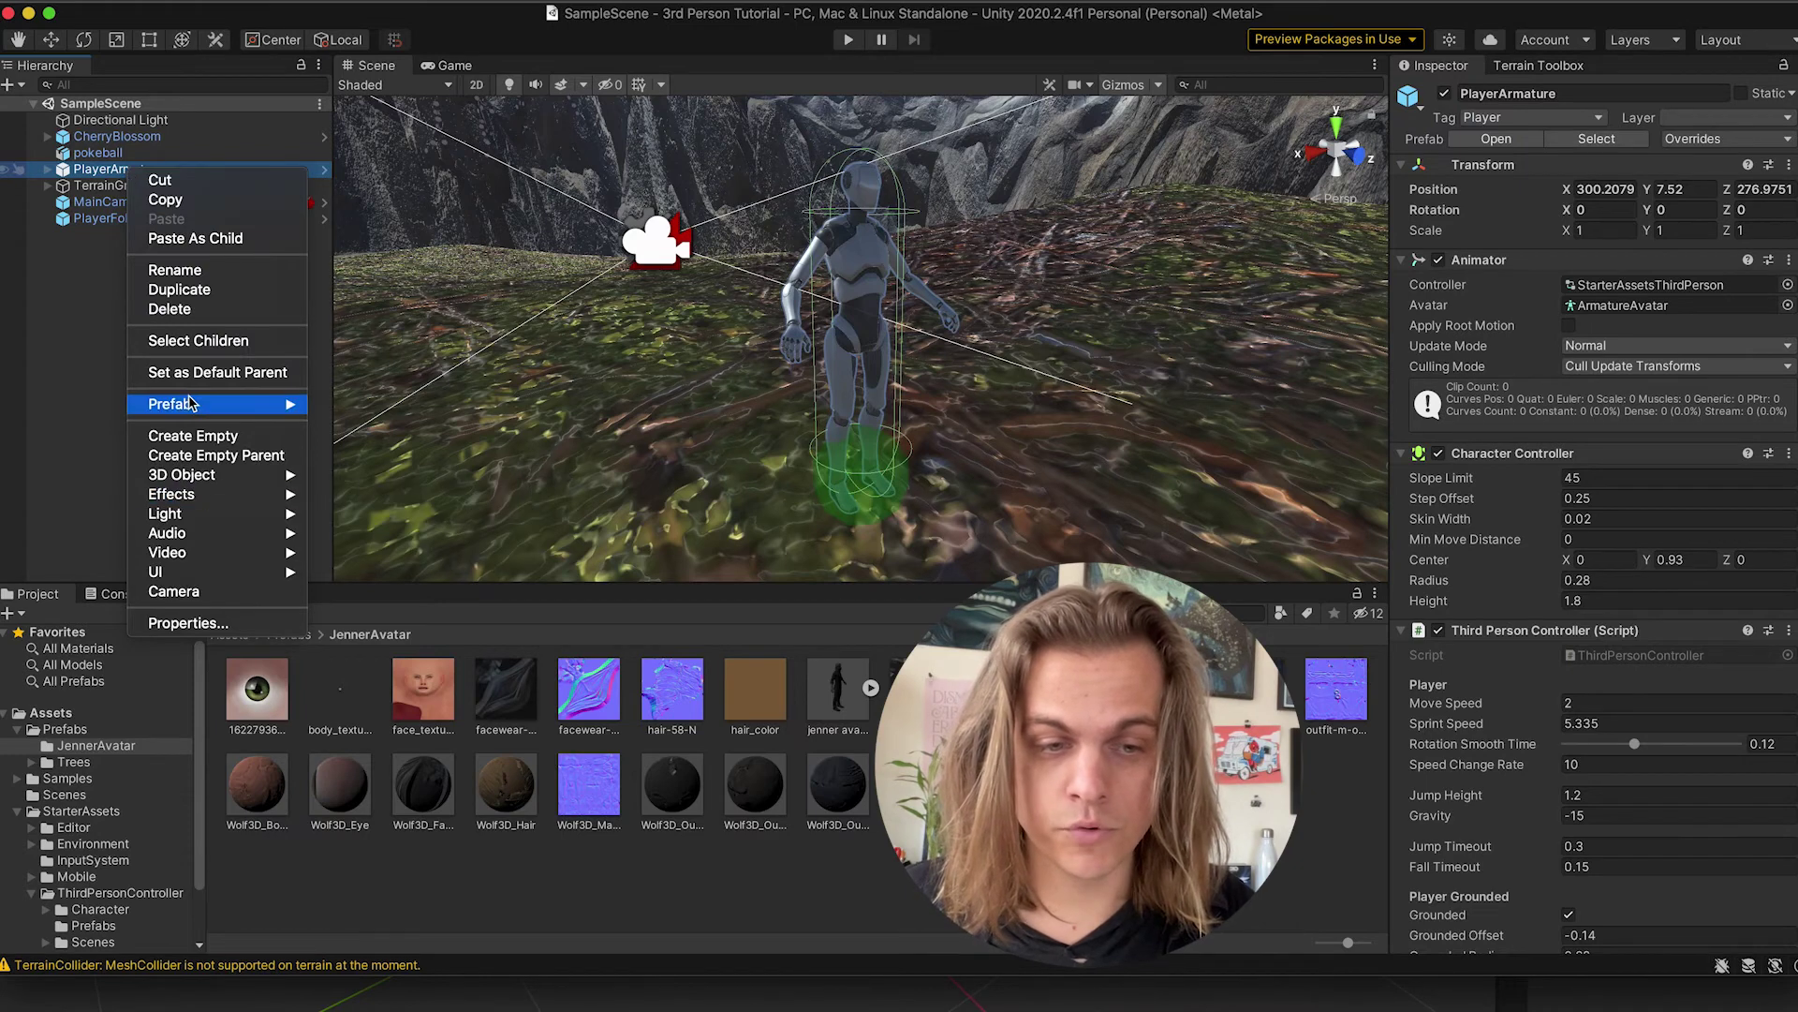
mouse_move(190, 403)
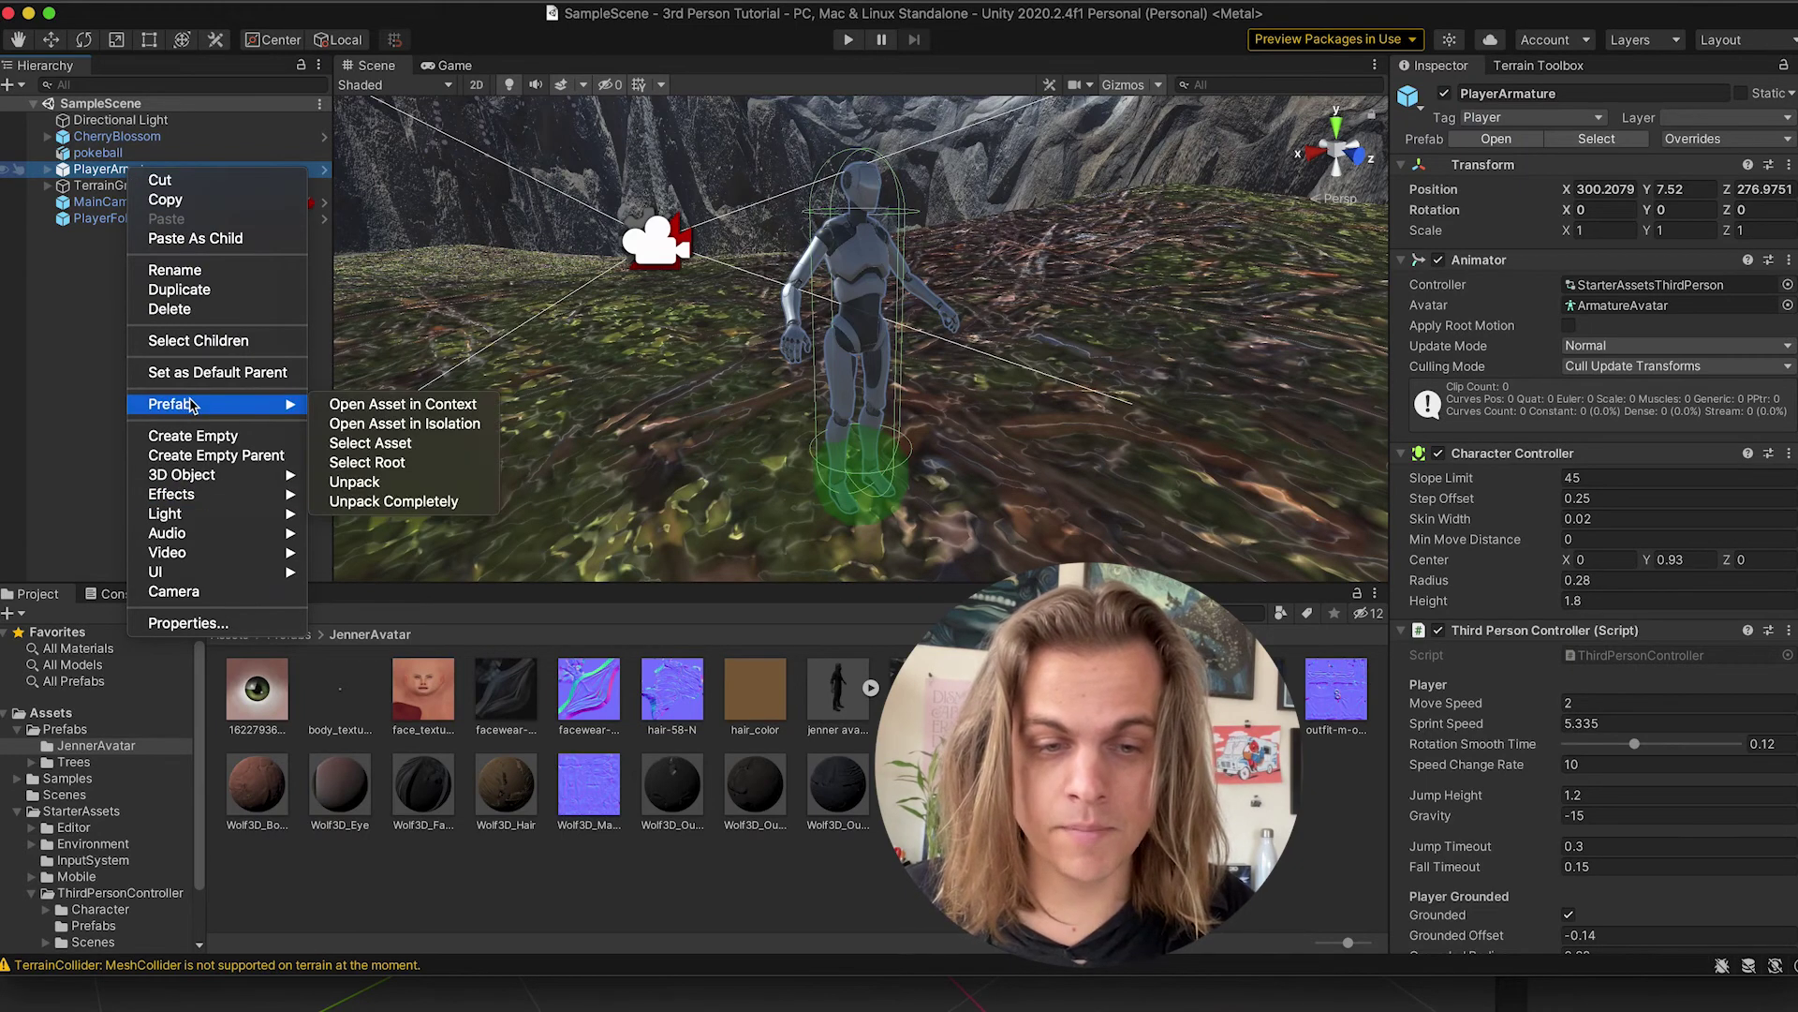
click(399, 502)
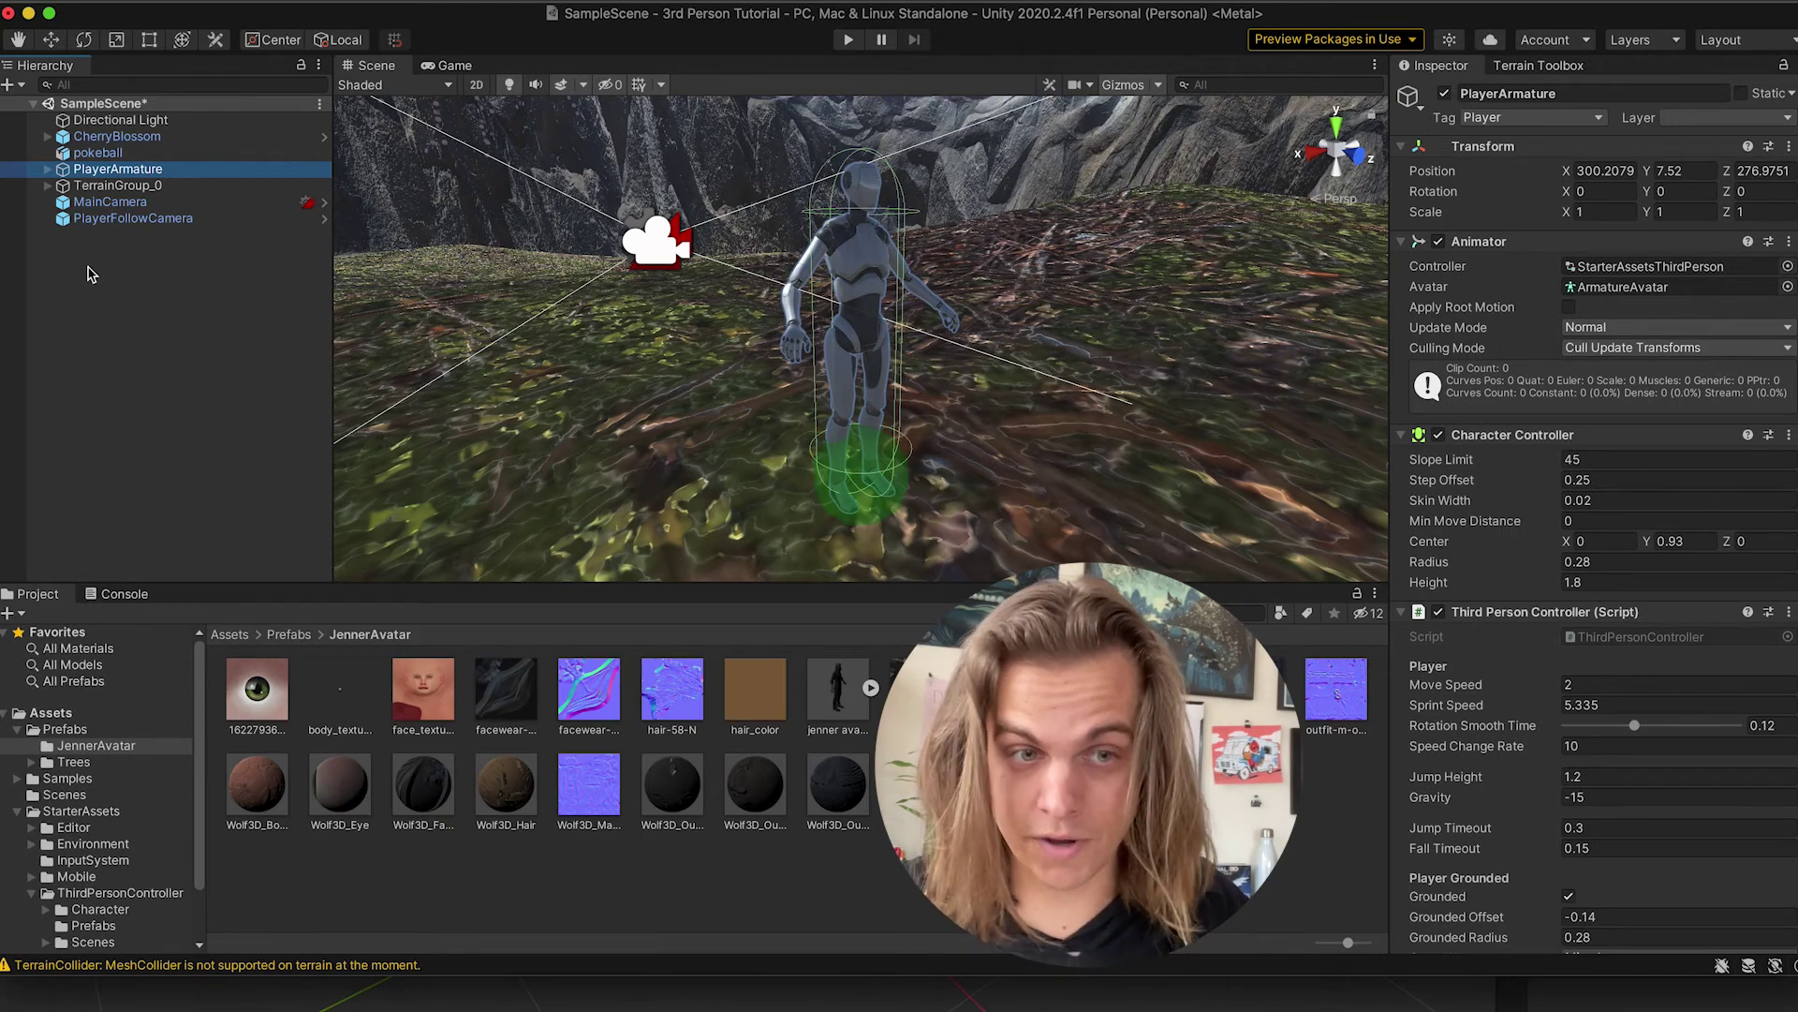
Delete the robot's Armature_Mesh and place the jenner avatar tutorial model under Geometry
click(48, 169)
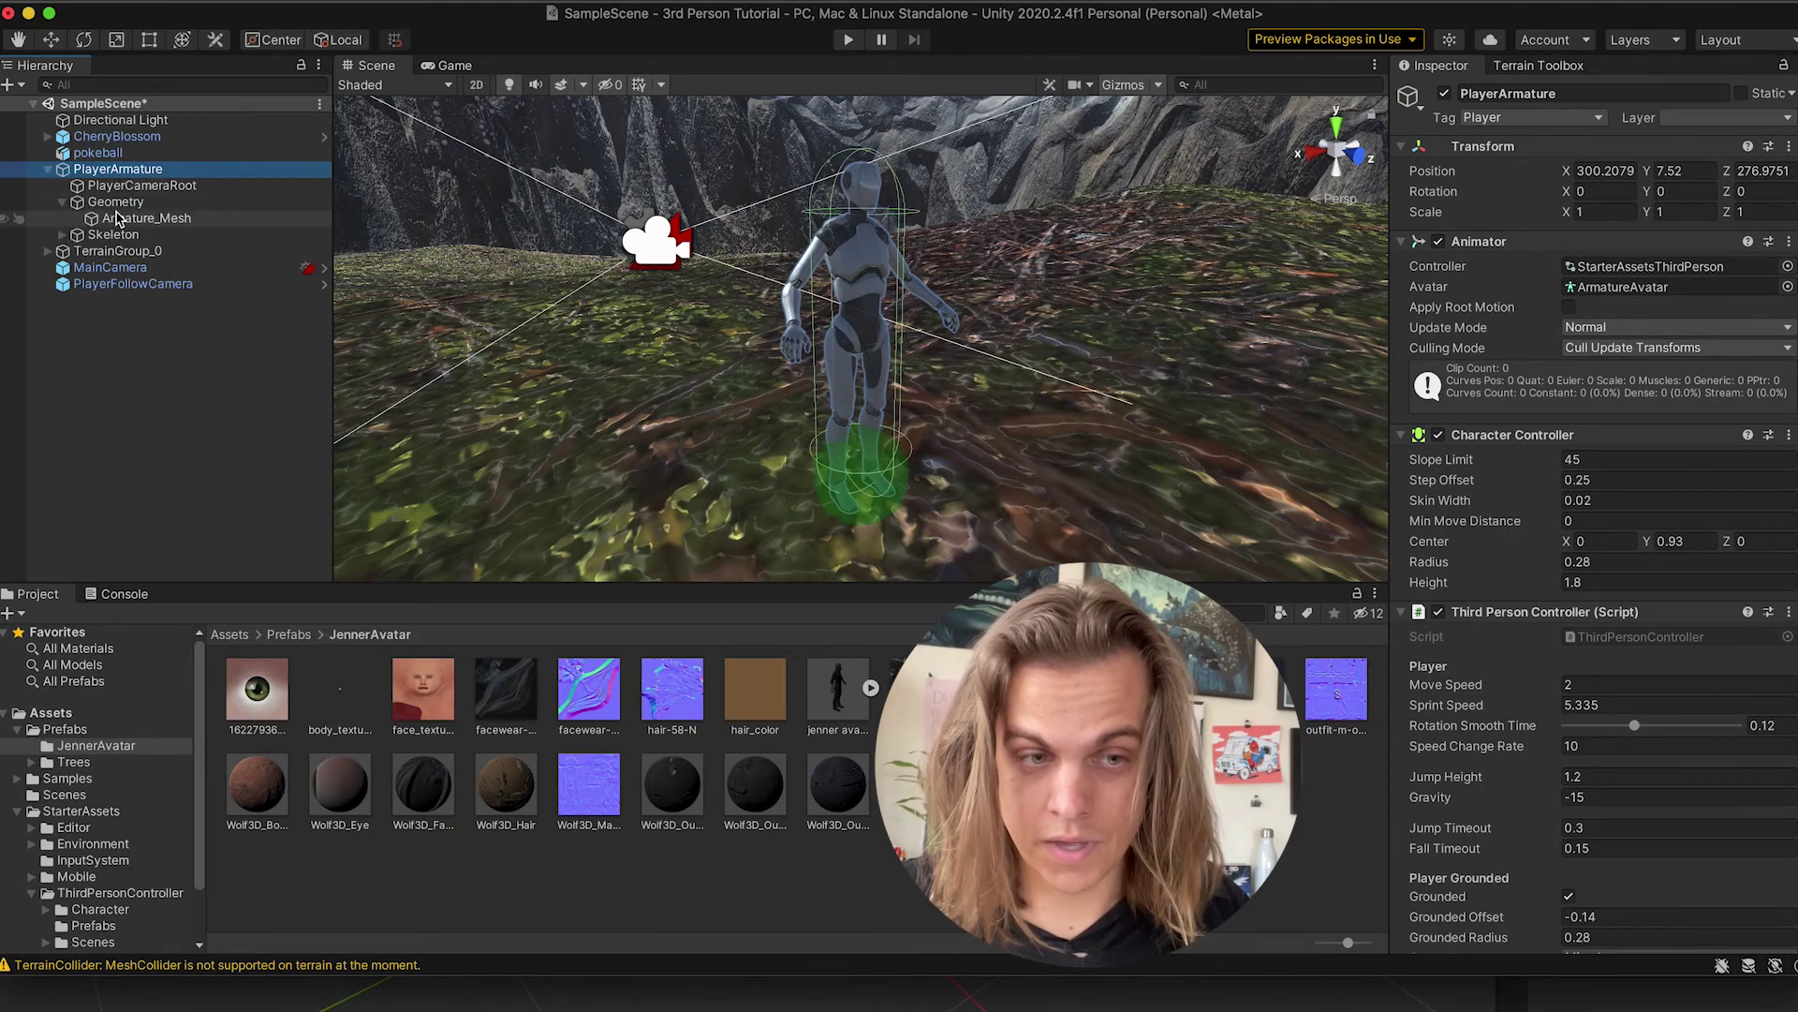
click(62, 202)
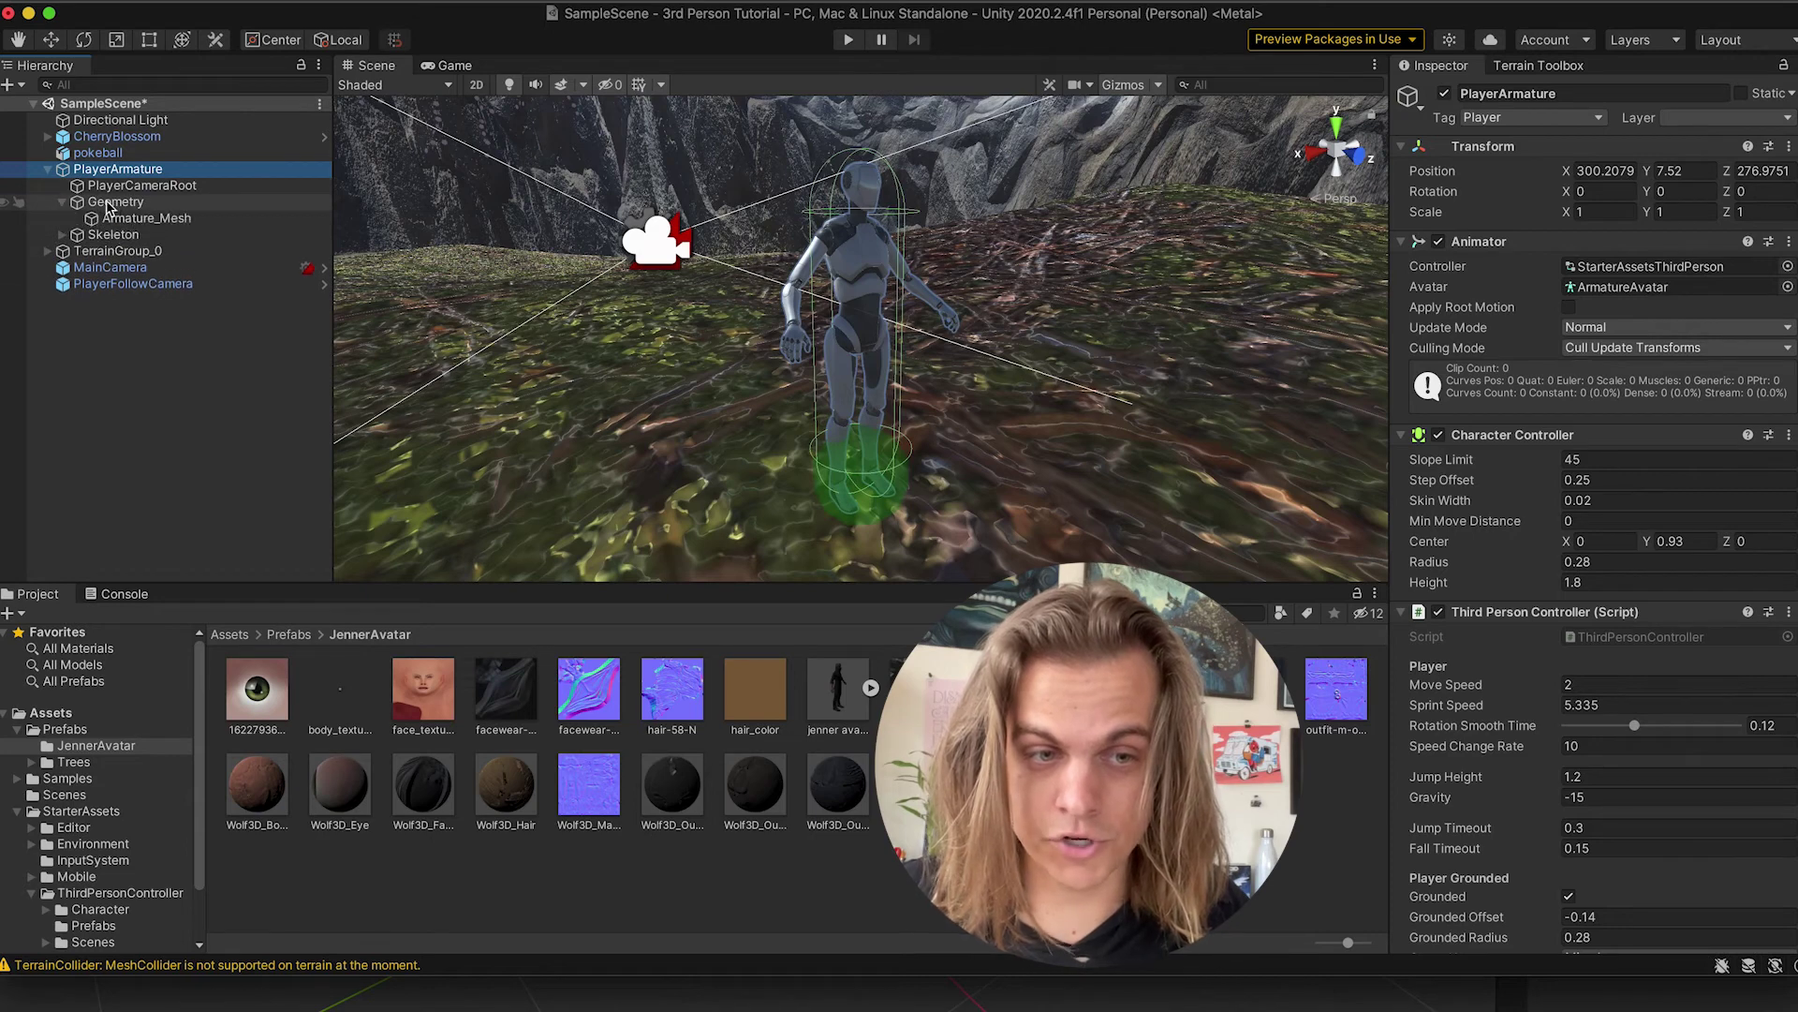
click(150, 219)
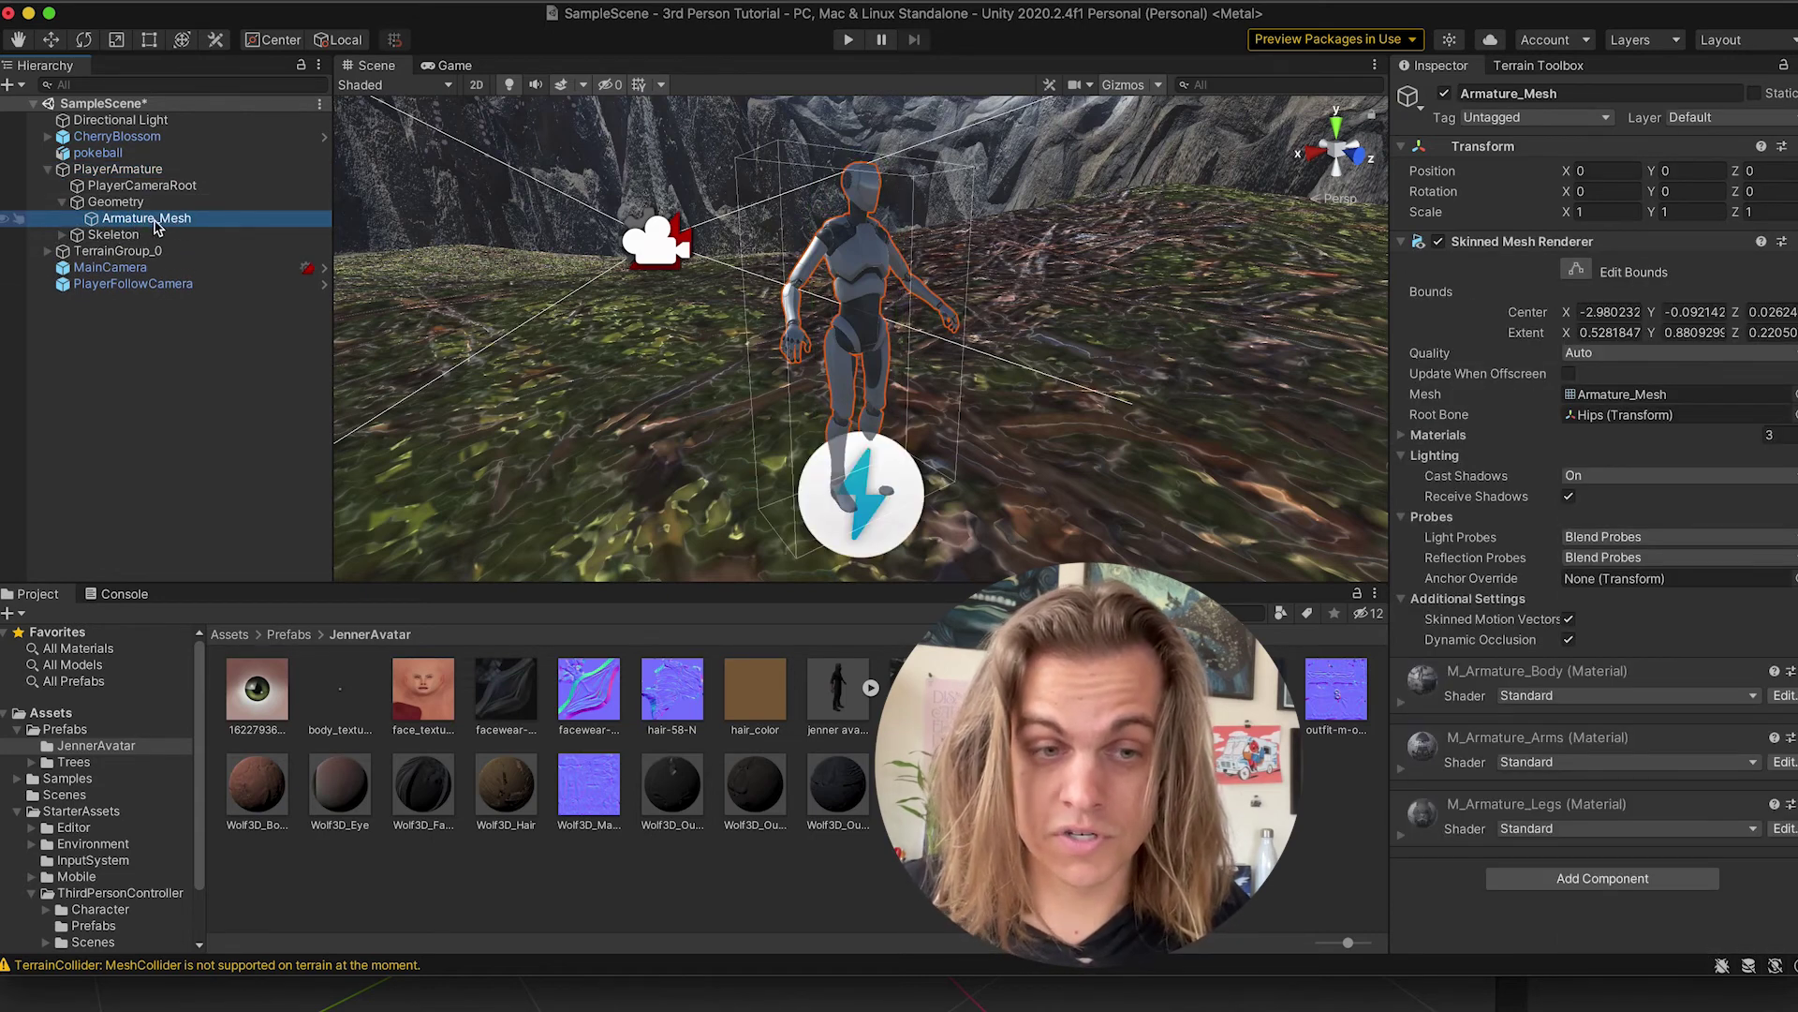
right_click(156, 228)
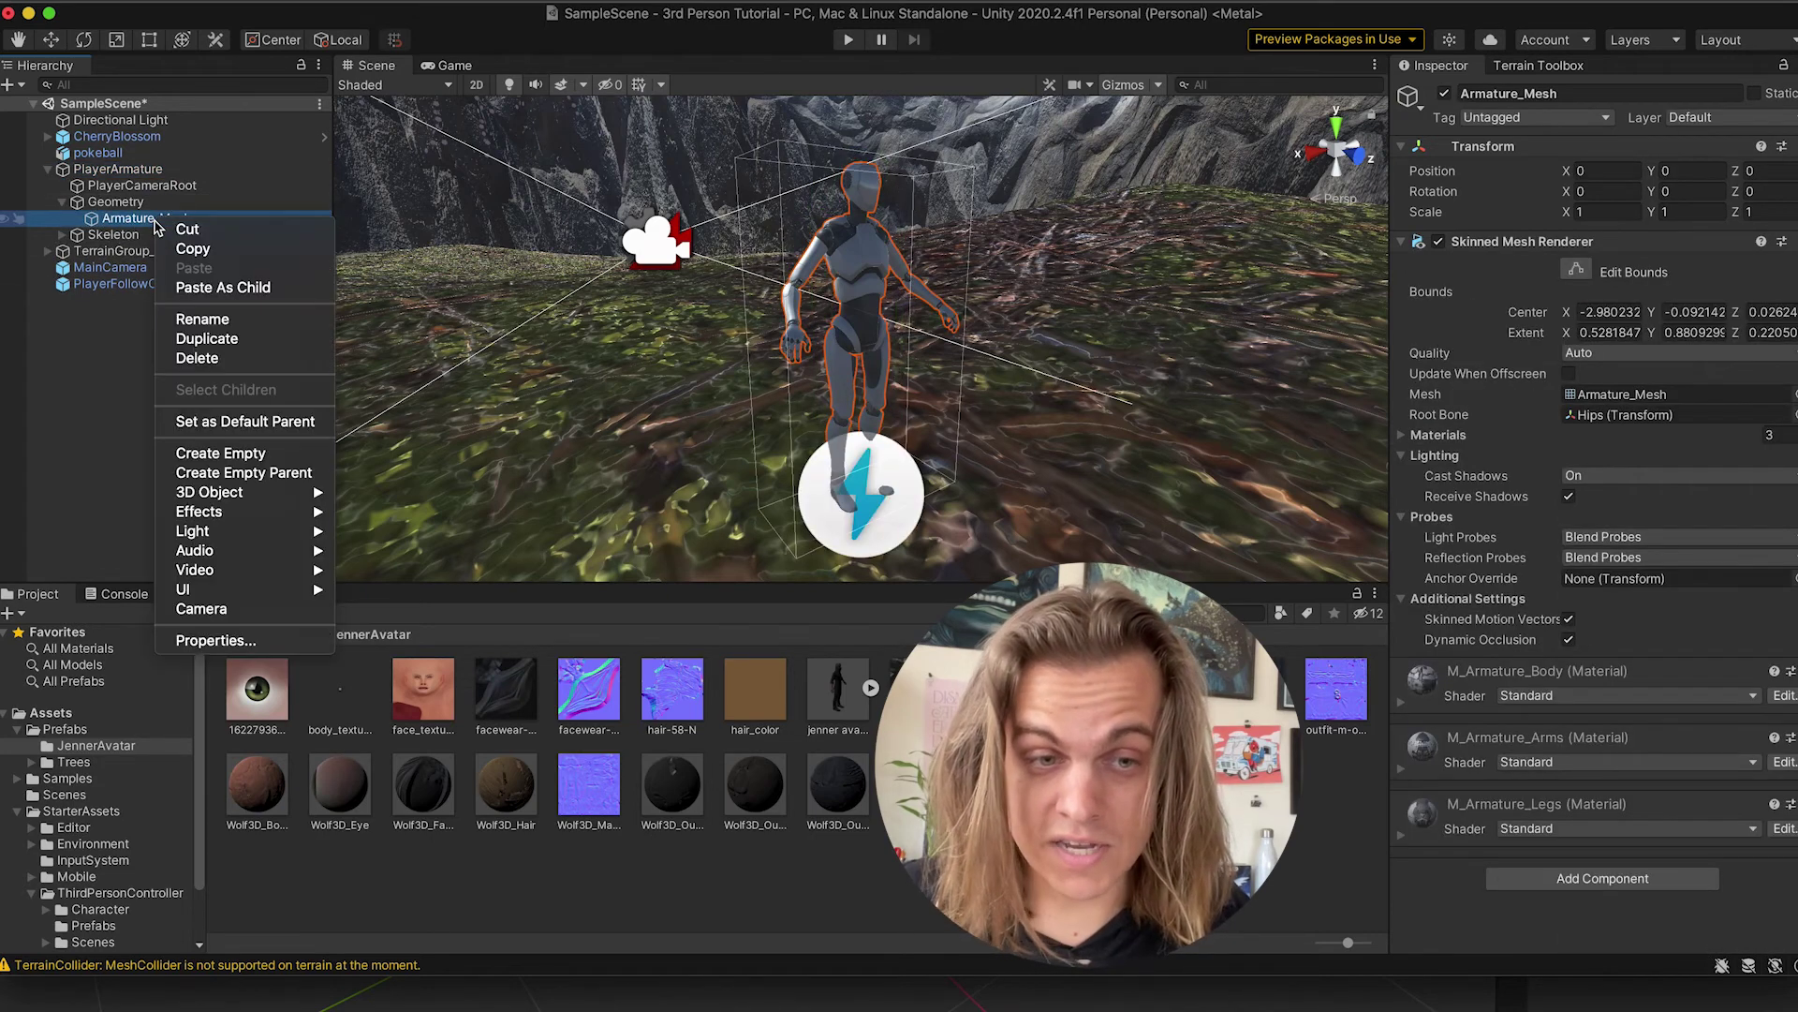
click(239, 359)
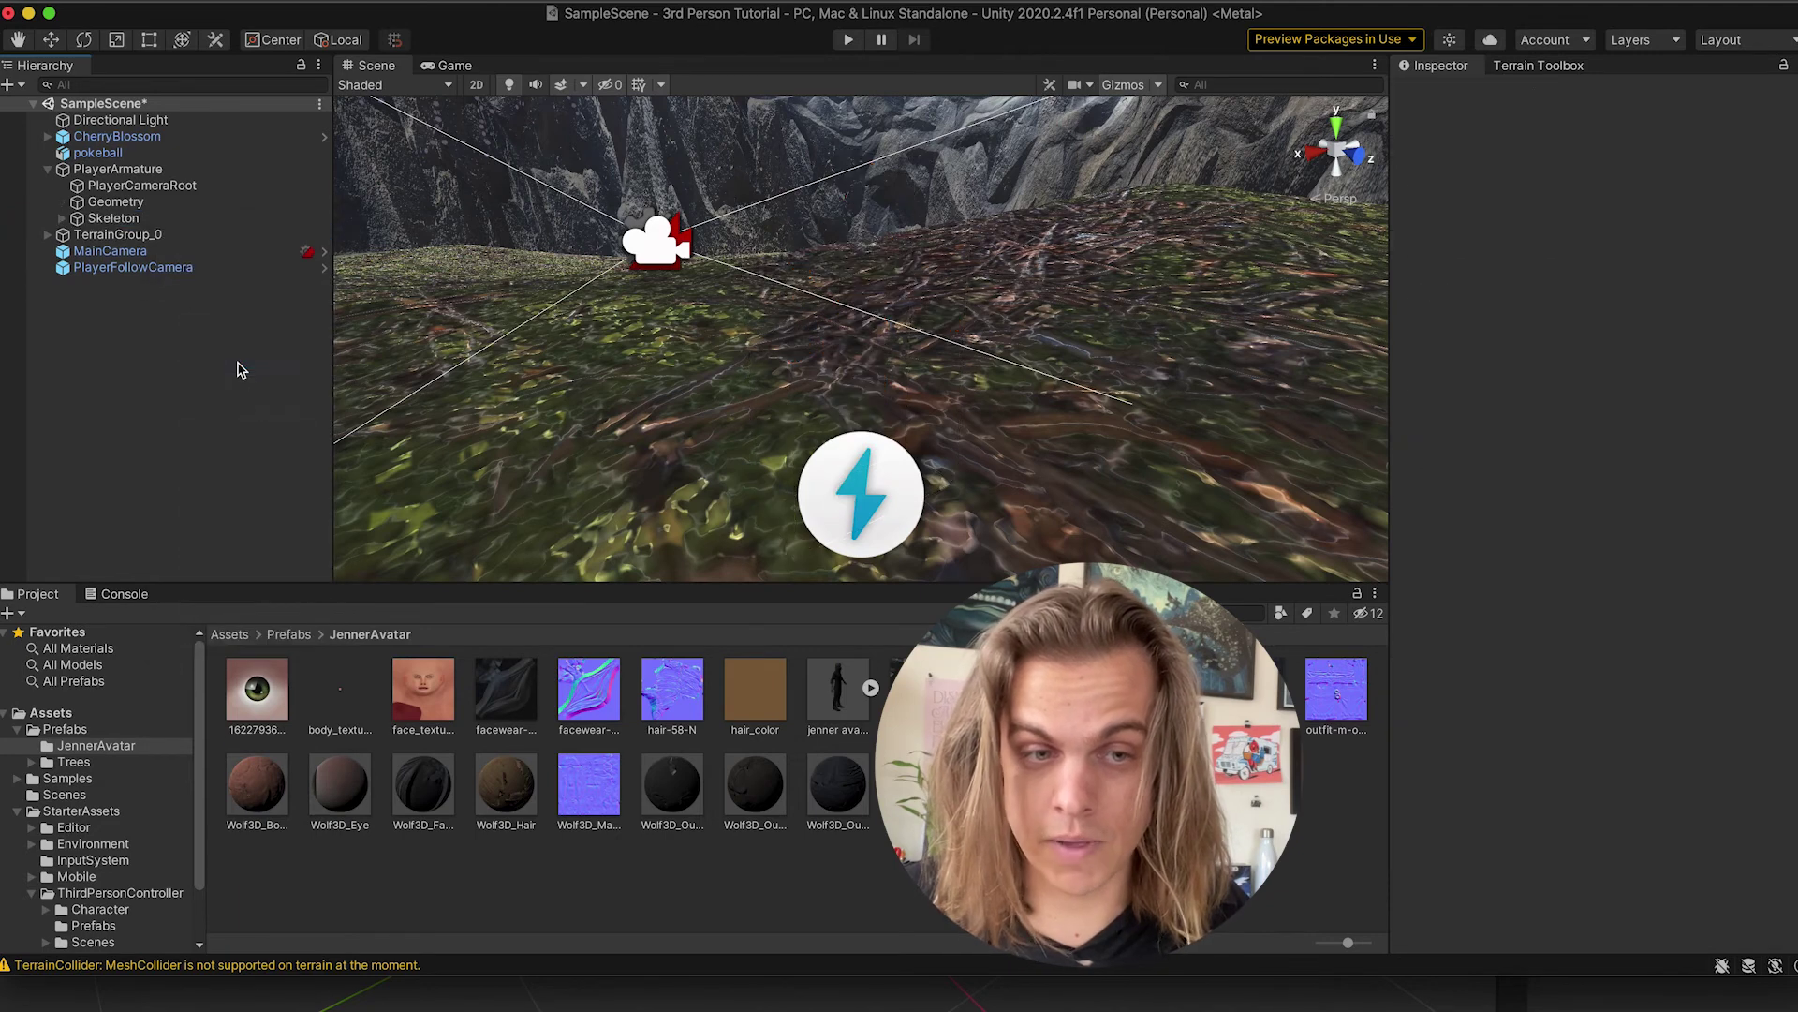
drag(863, 697, 117, 203)
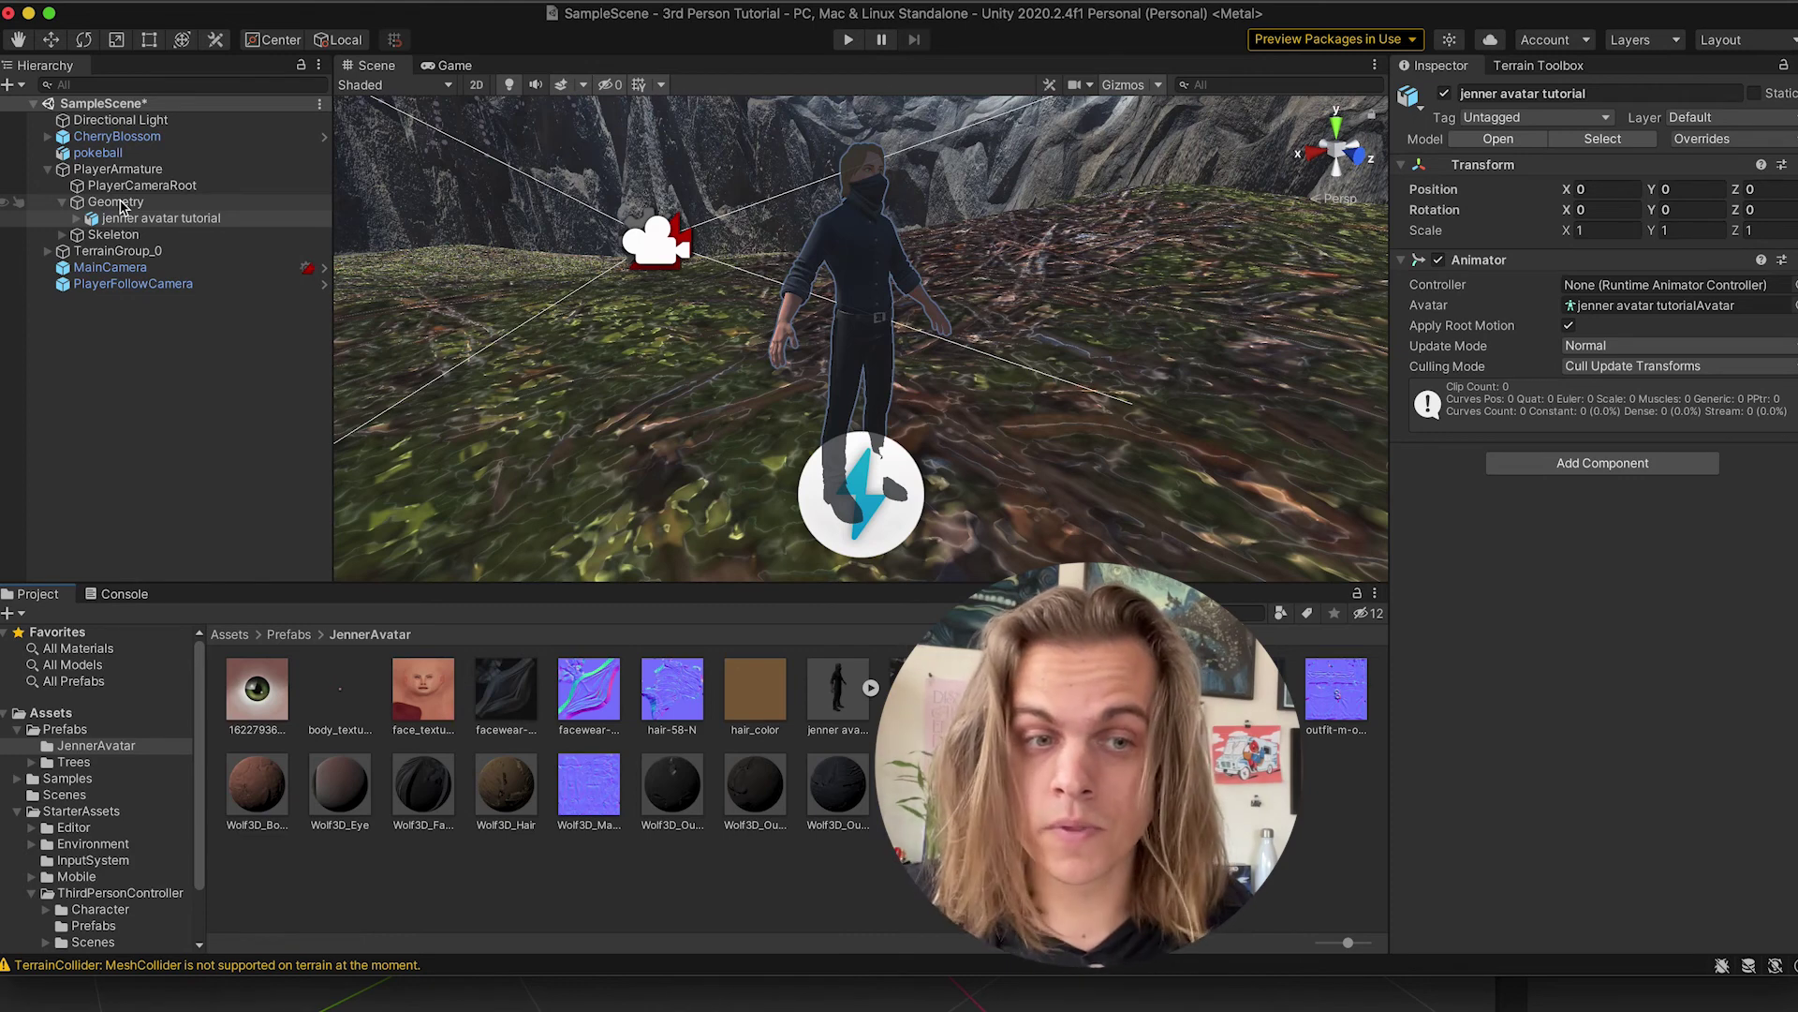
Assign jenner avatar tutorialAvatar as the Avatar in PlayerArmature's Animator
click(124, 170)
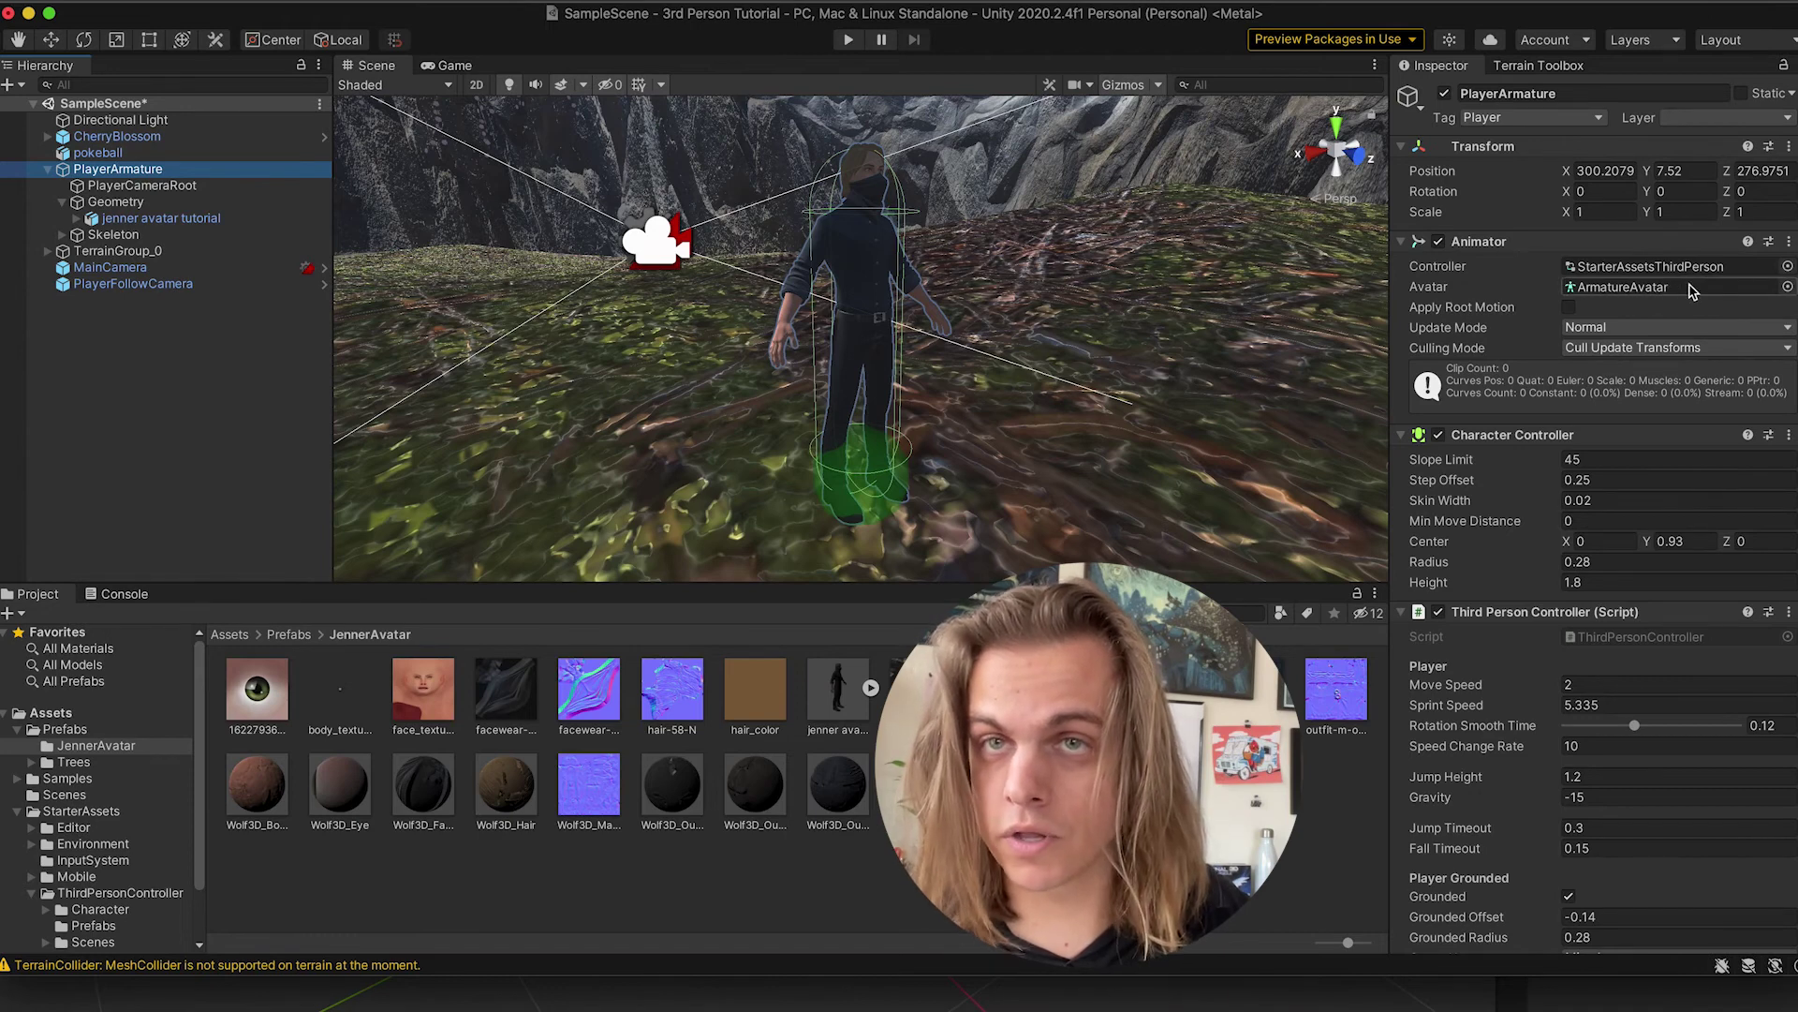
click(1787, 287)
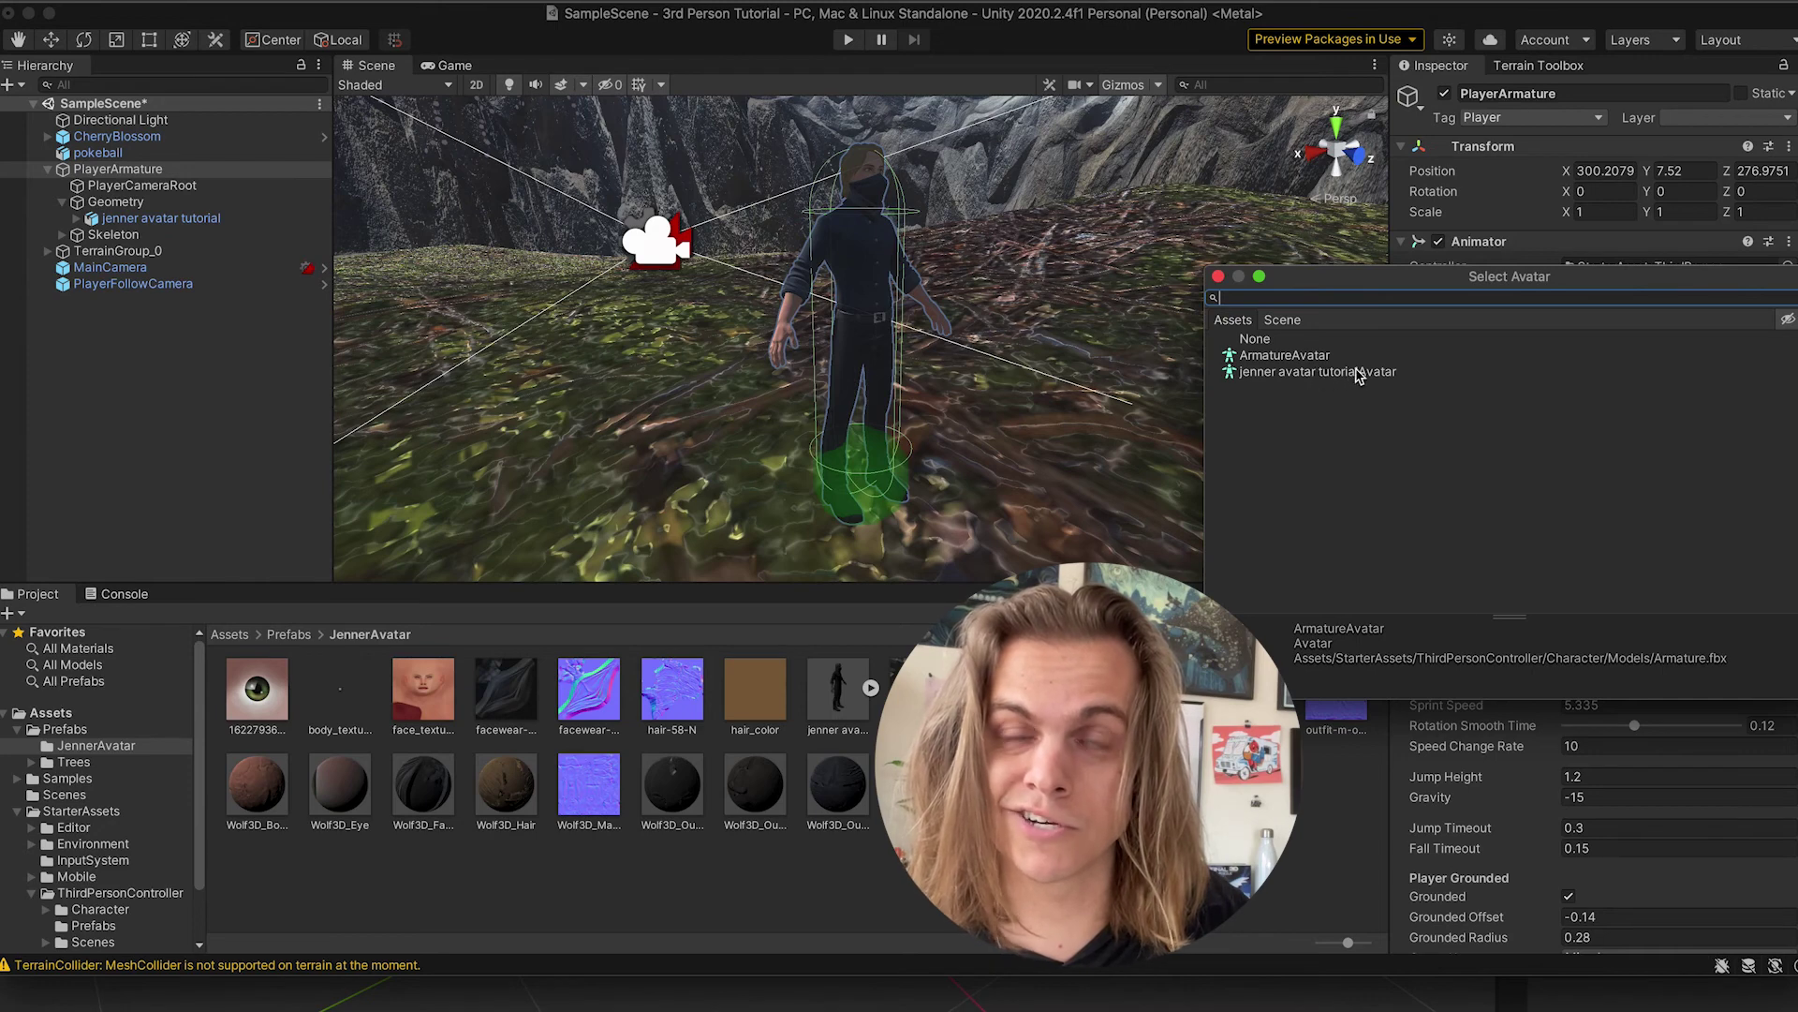
double_click(1336, 372)
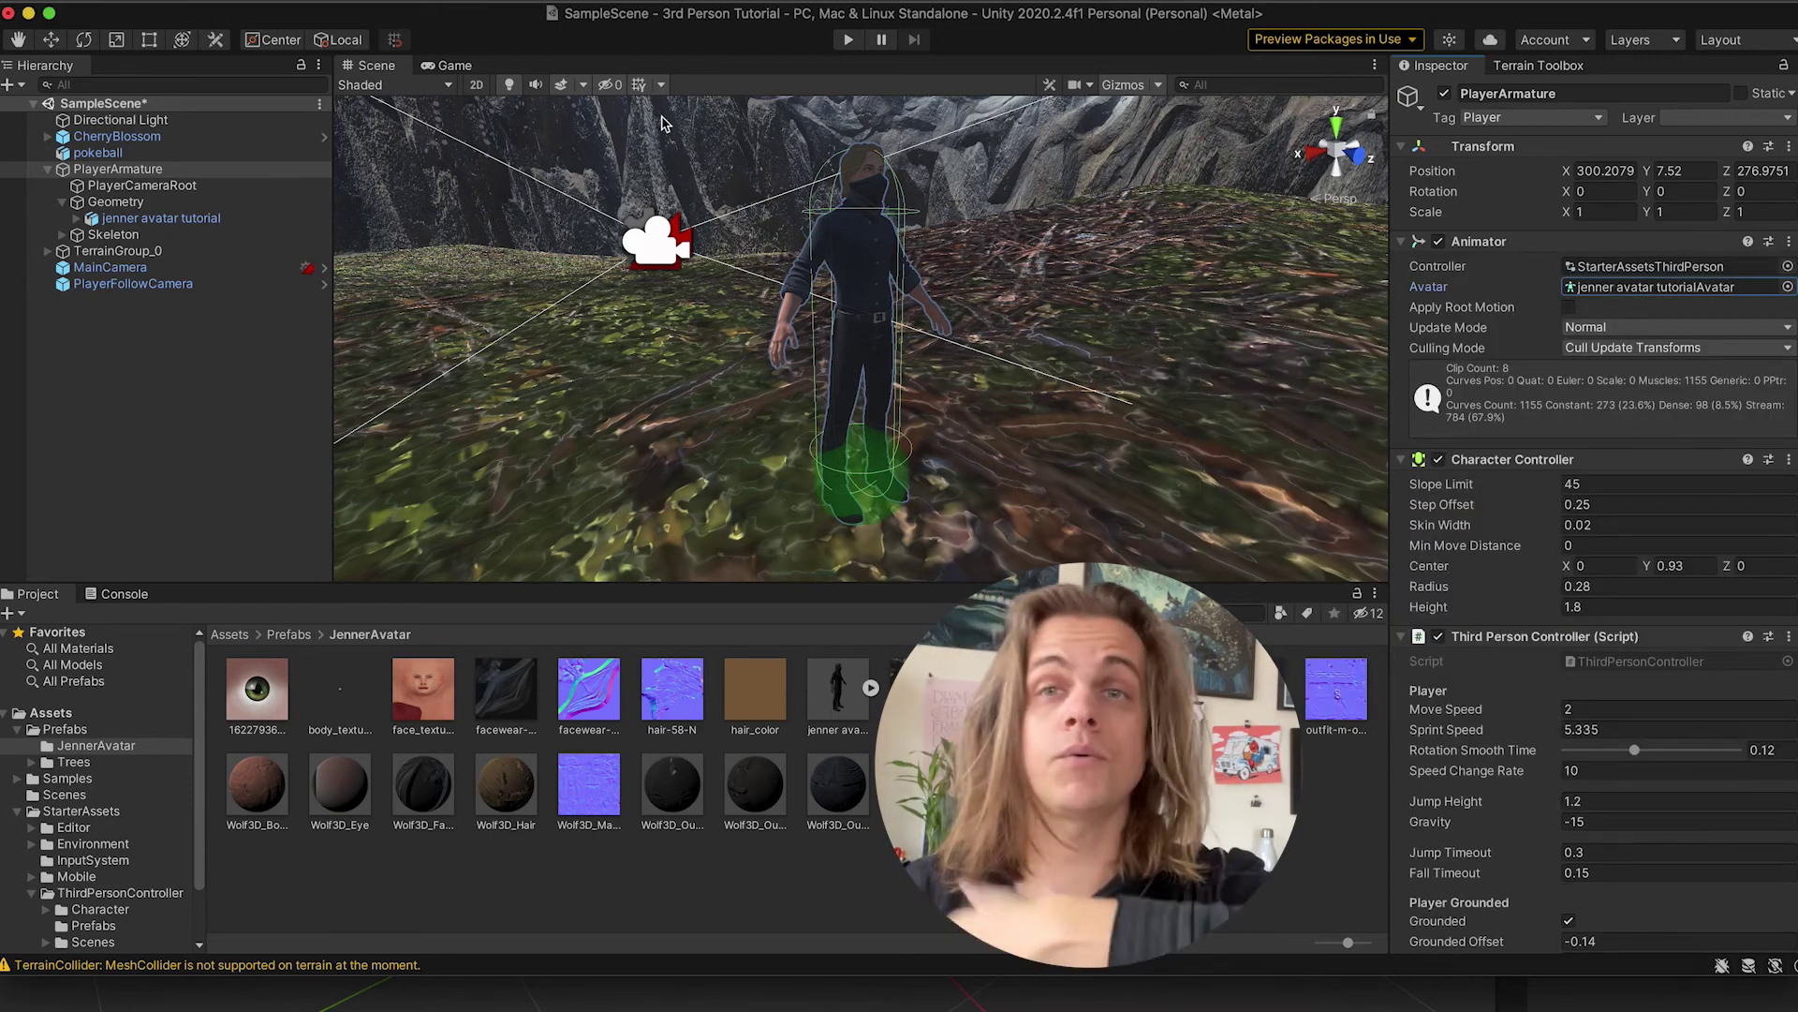
click(847, 39)
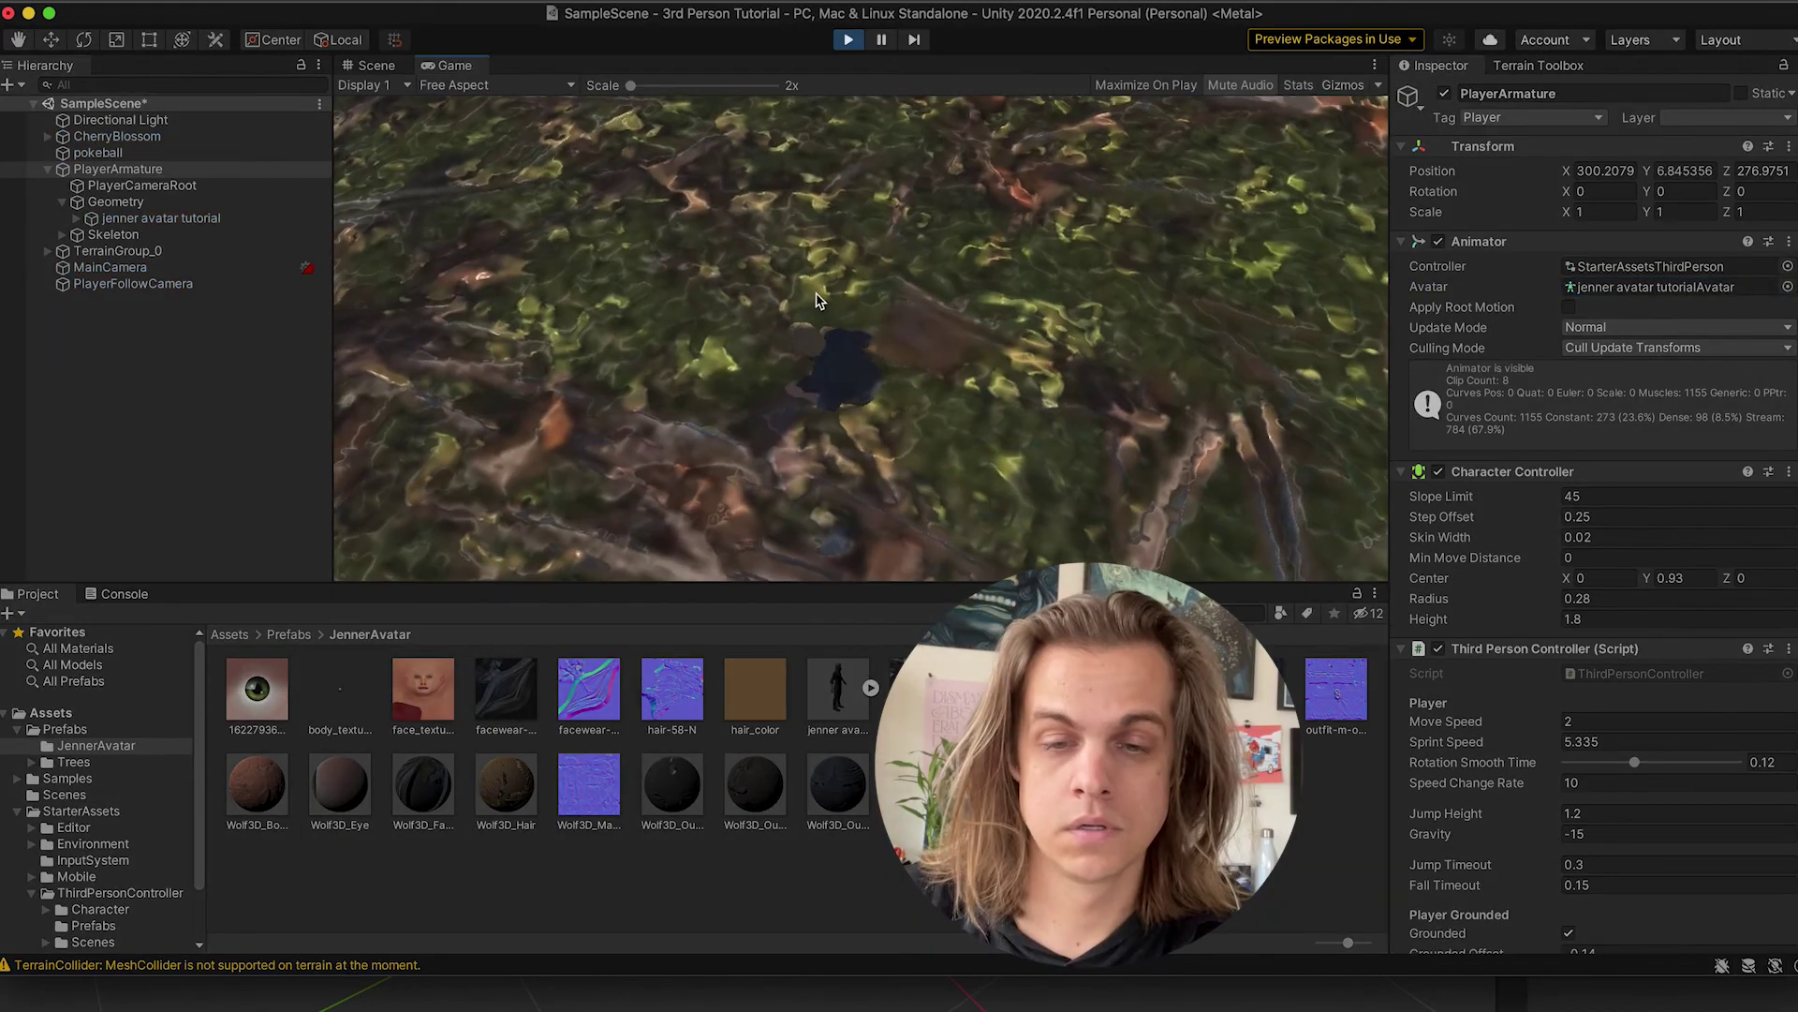
key(w)
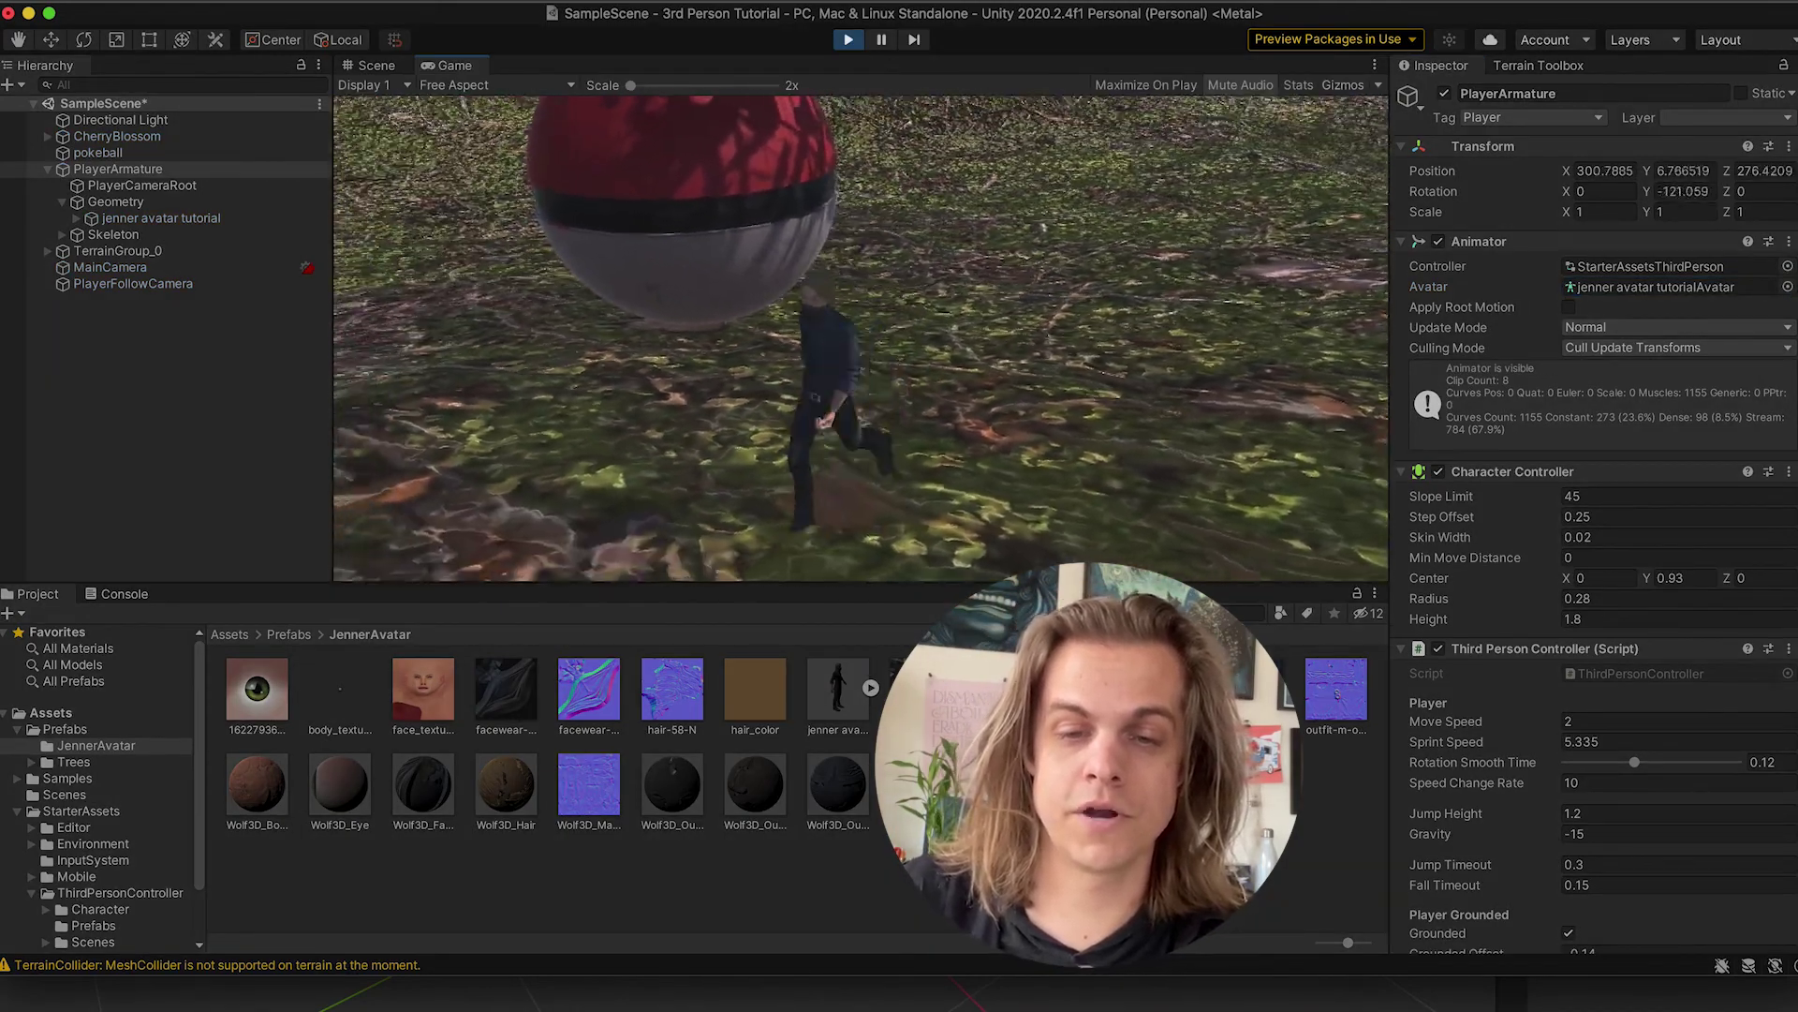
key(d)
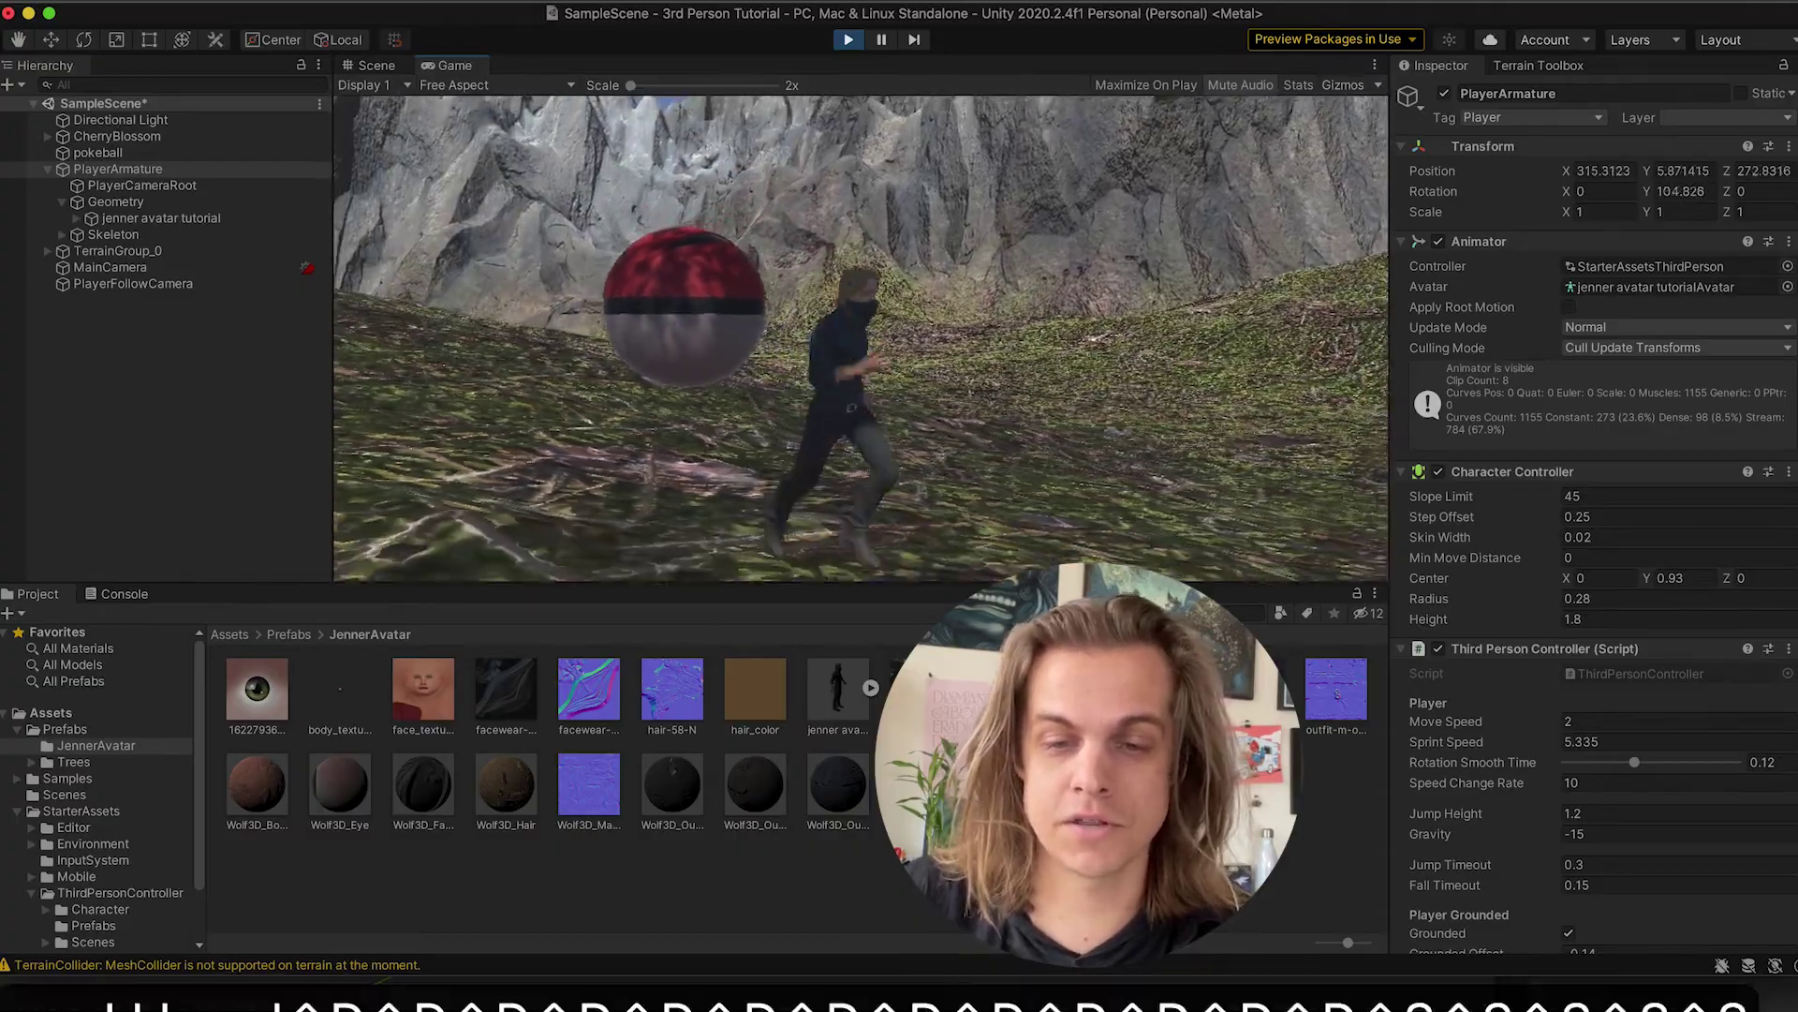
key(space)
key(shift+a)
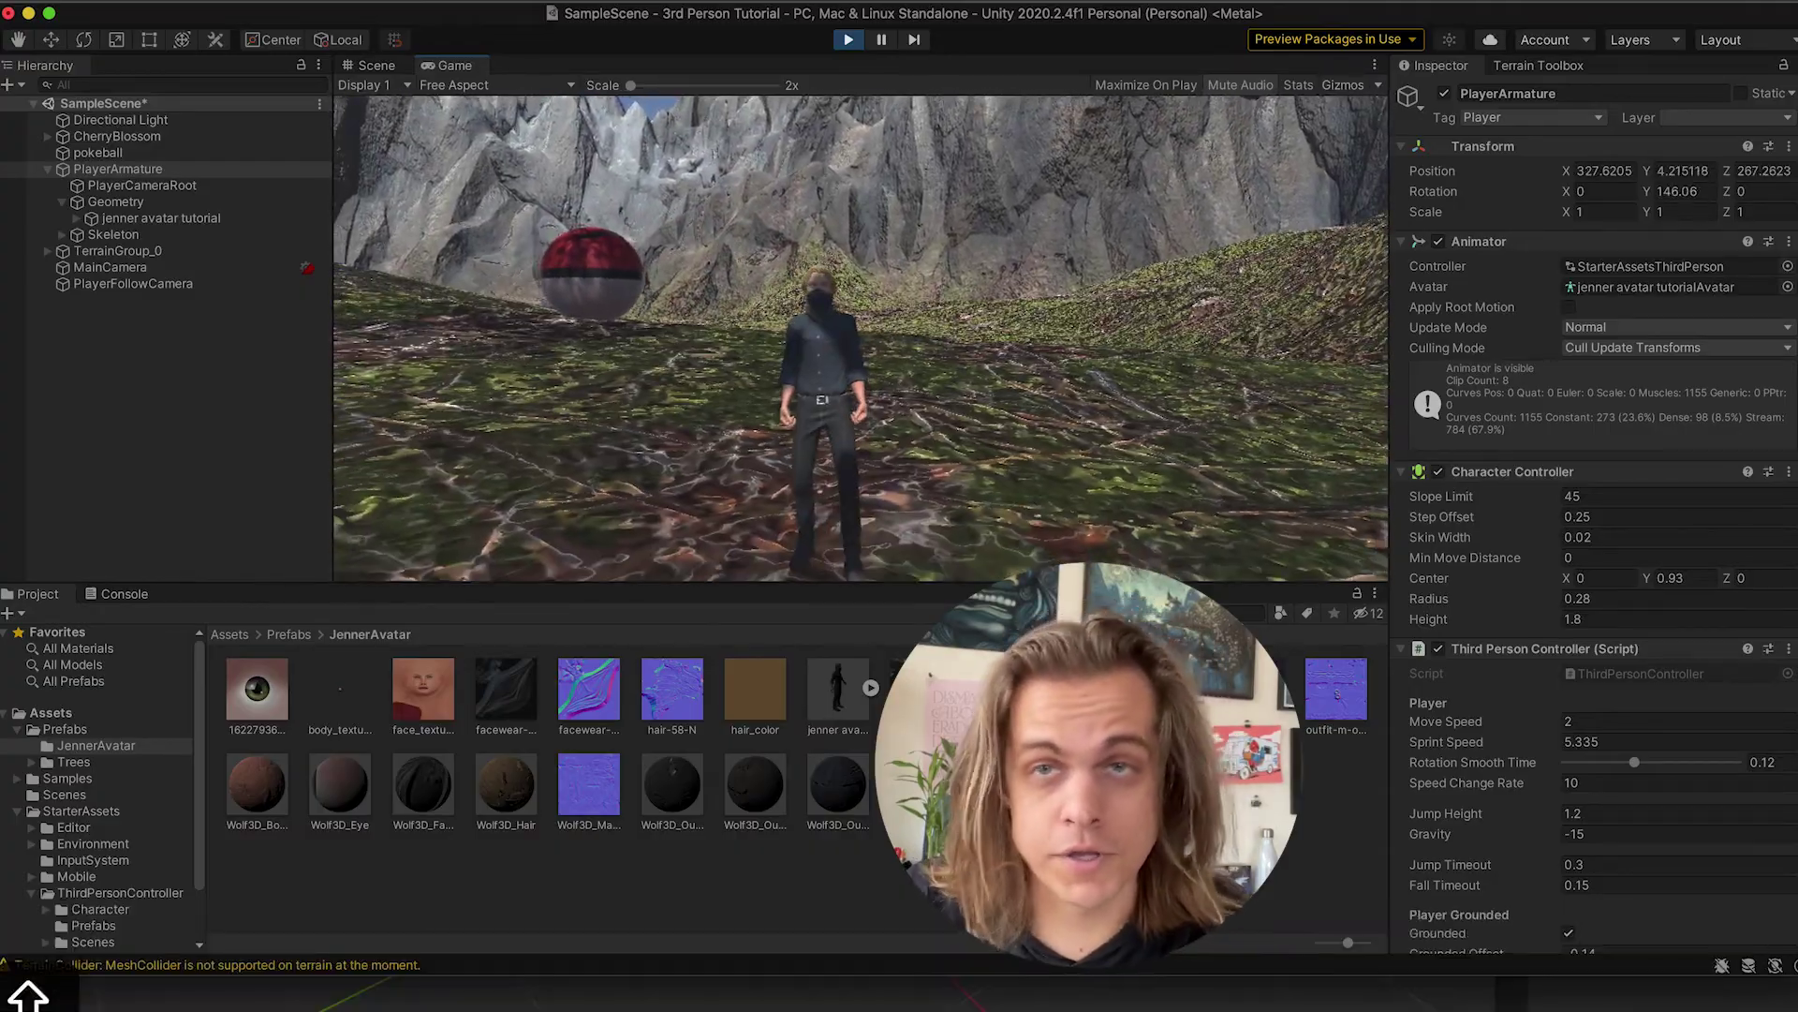
click(847, 39)
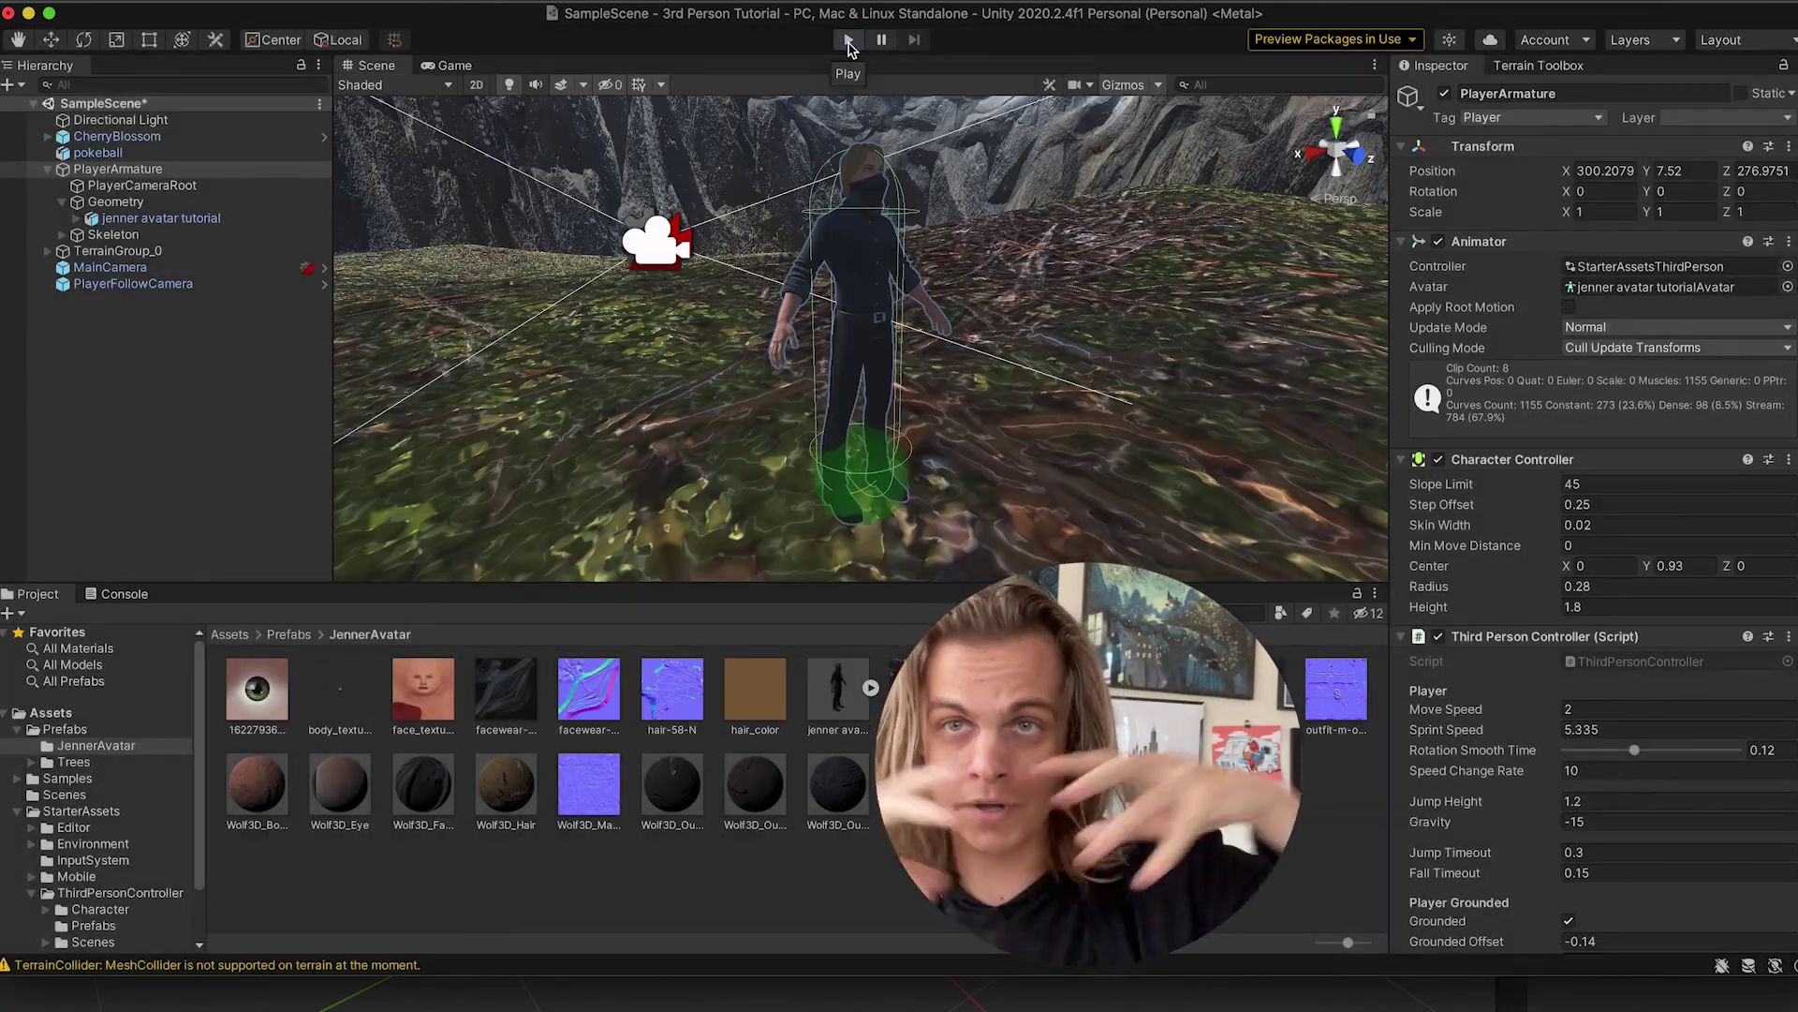